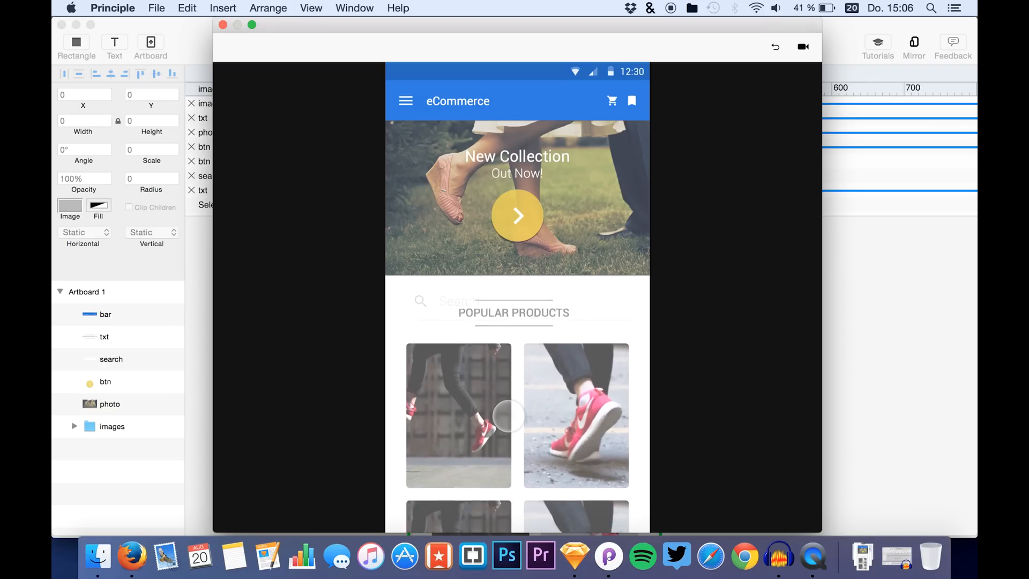
Scroll the eCommerce prototype down and back up in the enlarged preview to examine its scroll animations.
left_click_drag(508, 416, 512, 459)
left_click_drag(525, 403, 500, 446)
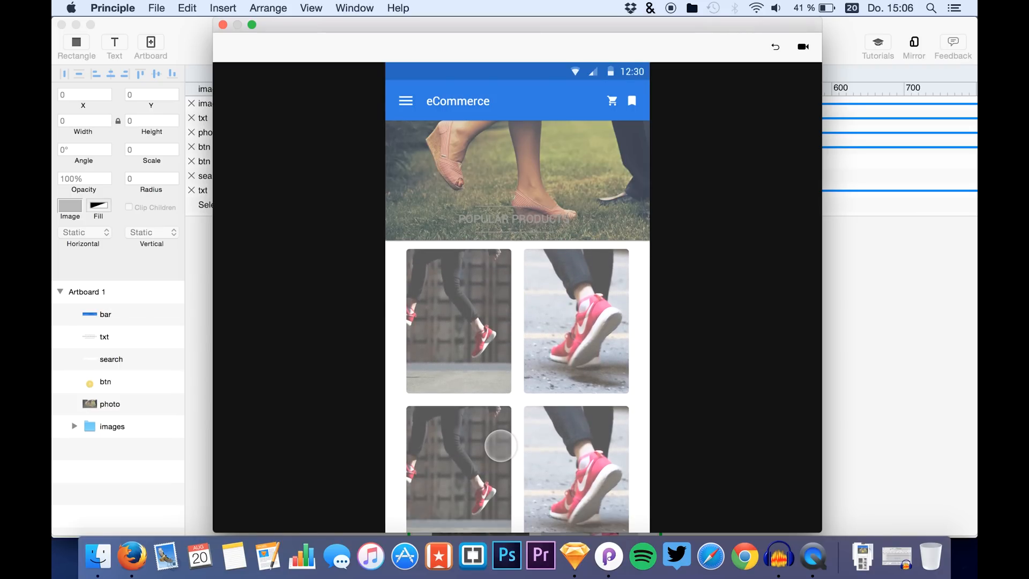
left_click_drag(498, 281, 498, 404)
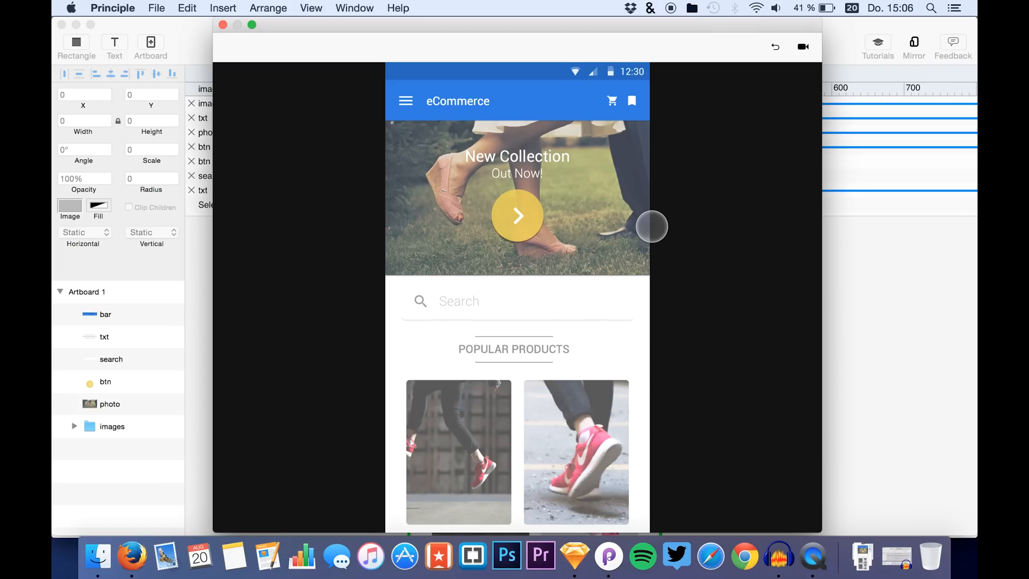
Switch to Sketch and examine the Mobile Portrait mockup from header to product grid, comparing it with the Principle prototype.
left_click(576, 557)
scroll(391, 391, "up", 5)
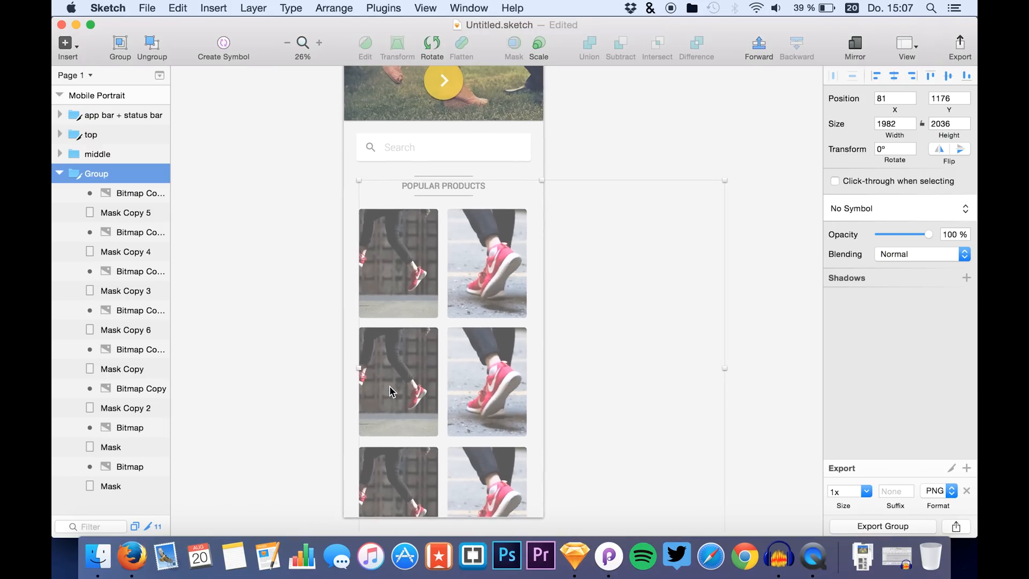
scroll(289, 254, "down", 3)
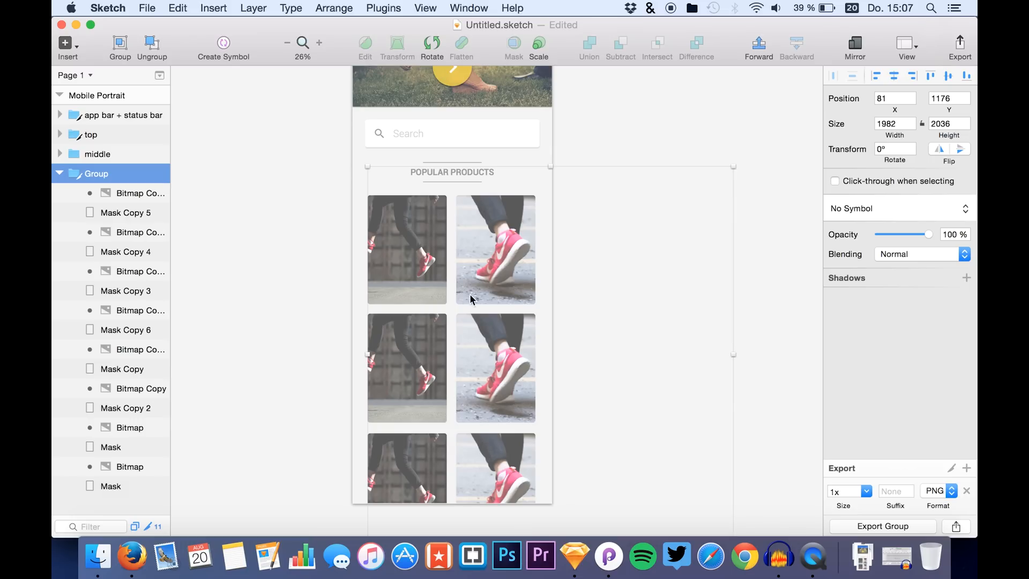
scroll(484, 259, "up", 5)
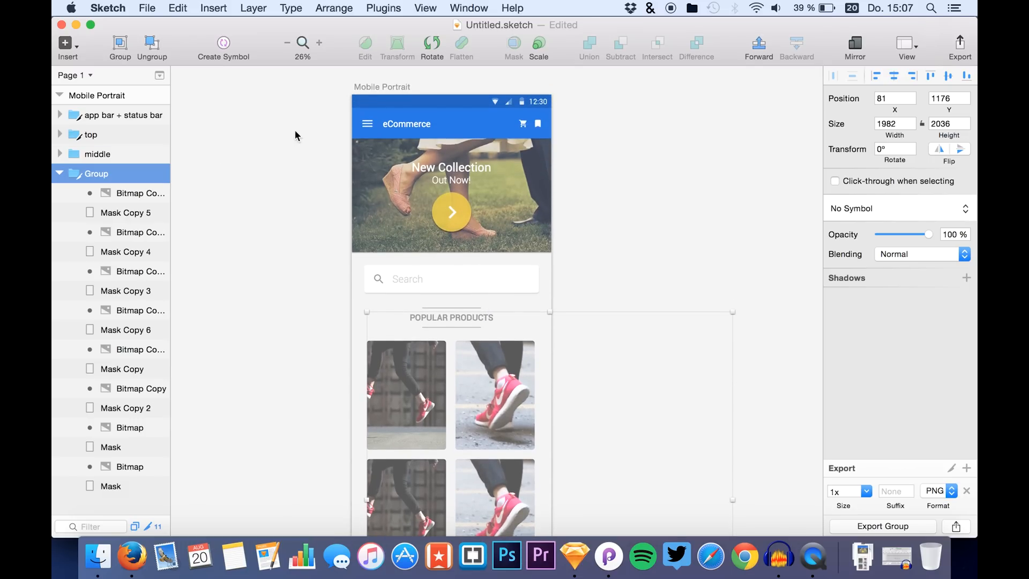
scroll(227, 153, "left", 2)
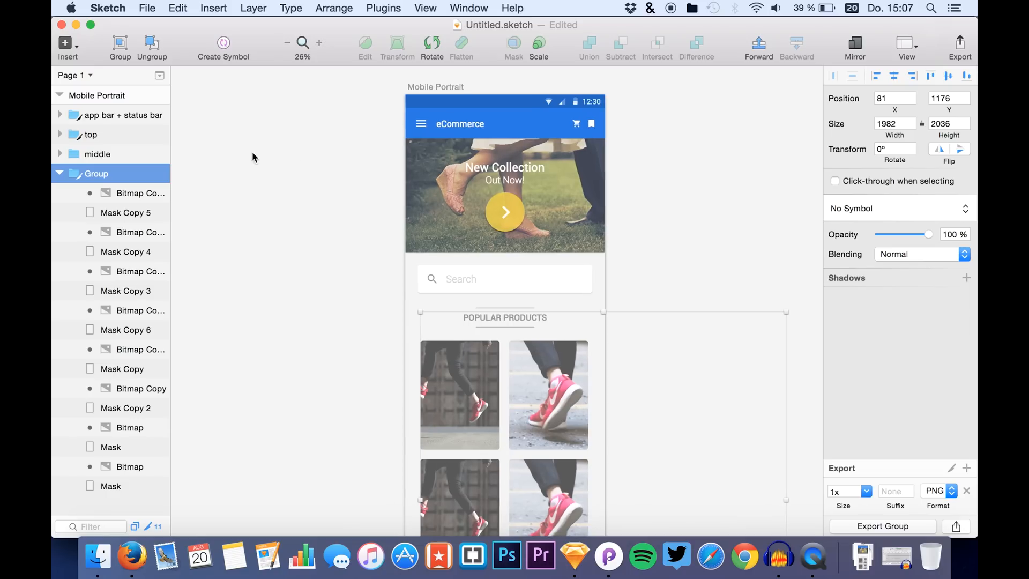
left_click(303, 166)
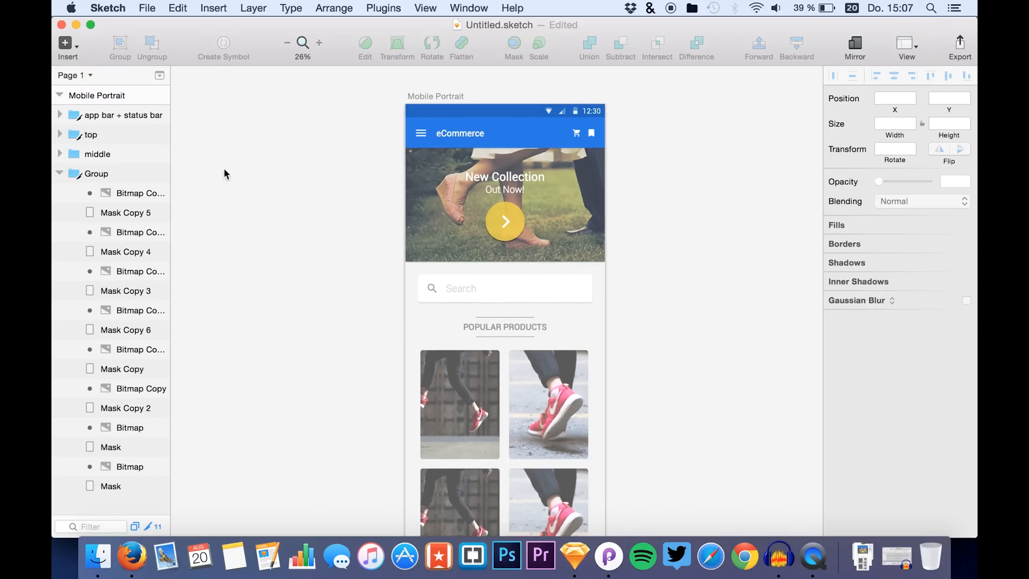
left_click(608, 556)
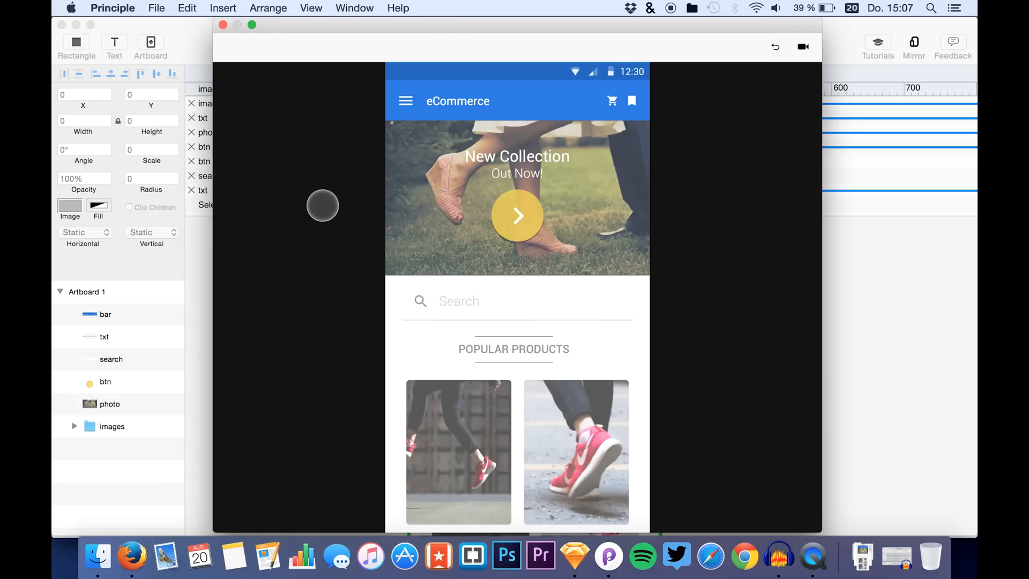
left_click(575, 557)
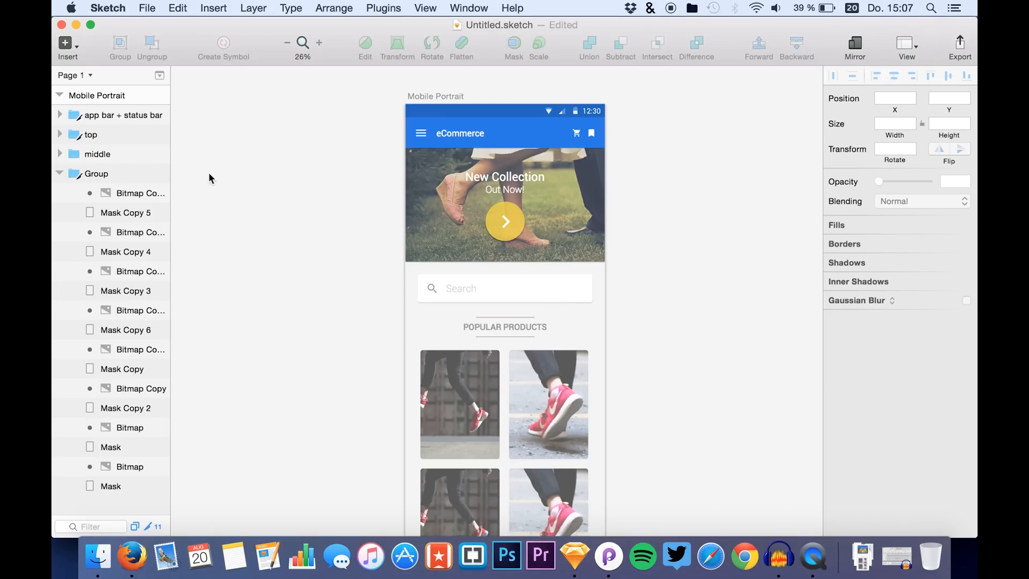
Try moving a duplicate of the product images group over the header area, and undo it.
left_click(93, 171)
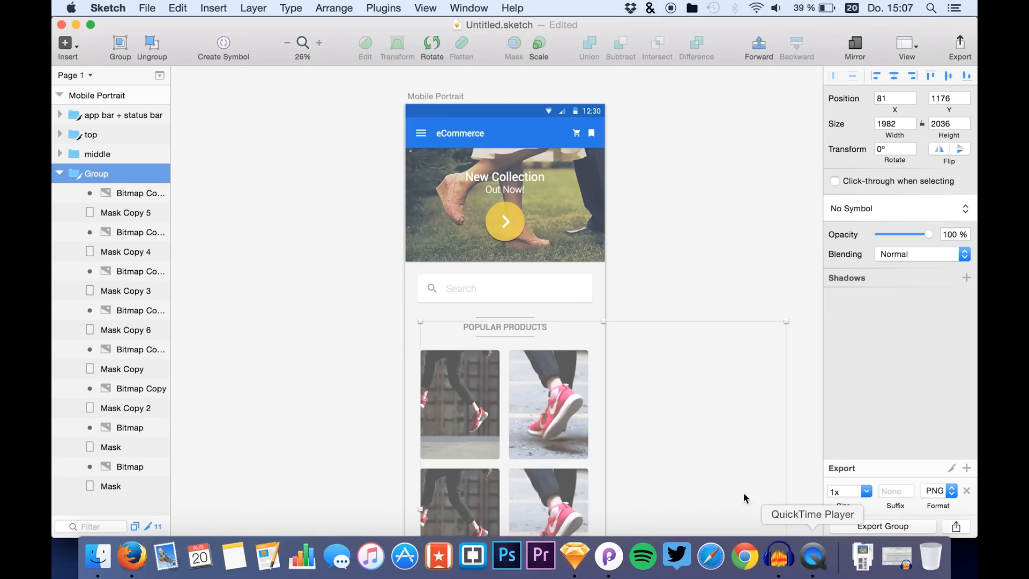
left_click(59, 174)
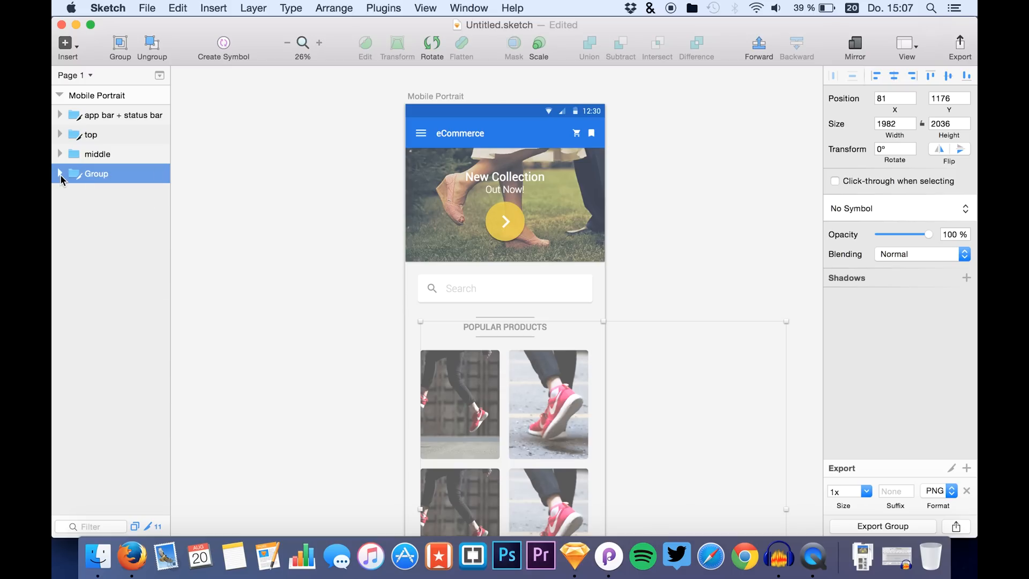
left_click_drag(489, 456, 469, 307)
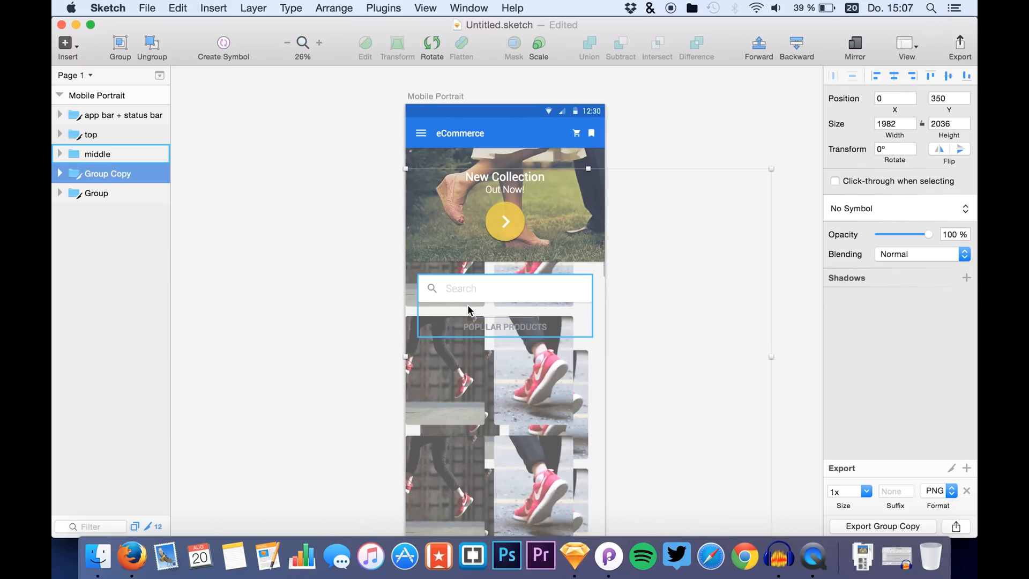
key("super+z")
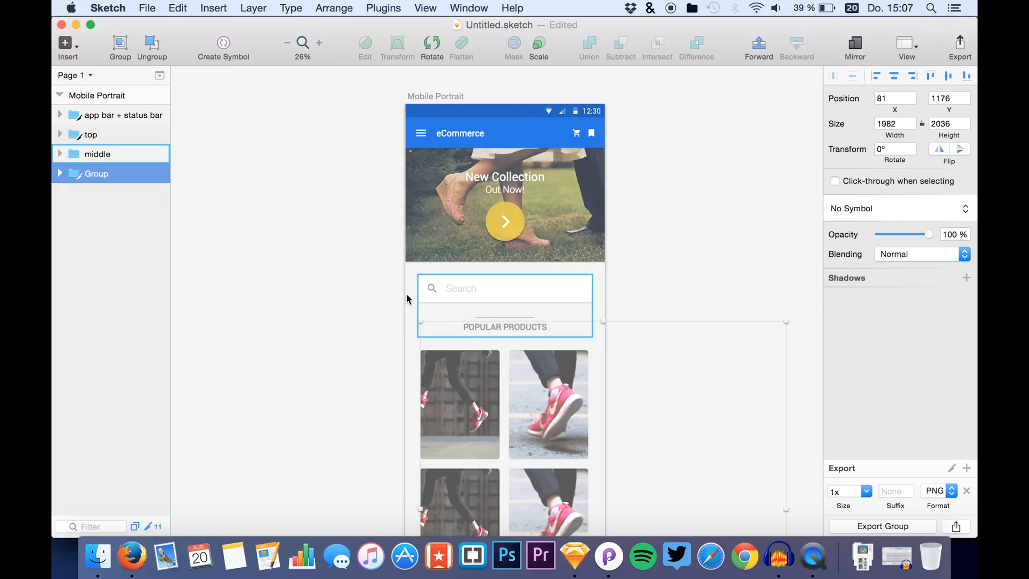
Expand the middle group and examine its search input and Popular Products title subgroups.
left_click(90, 157)
left_click(58, 154)
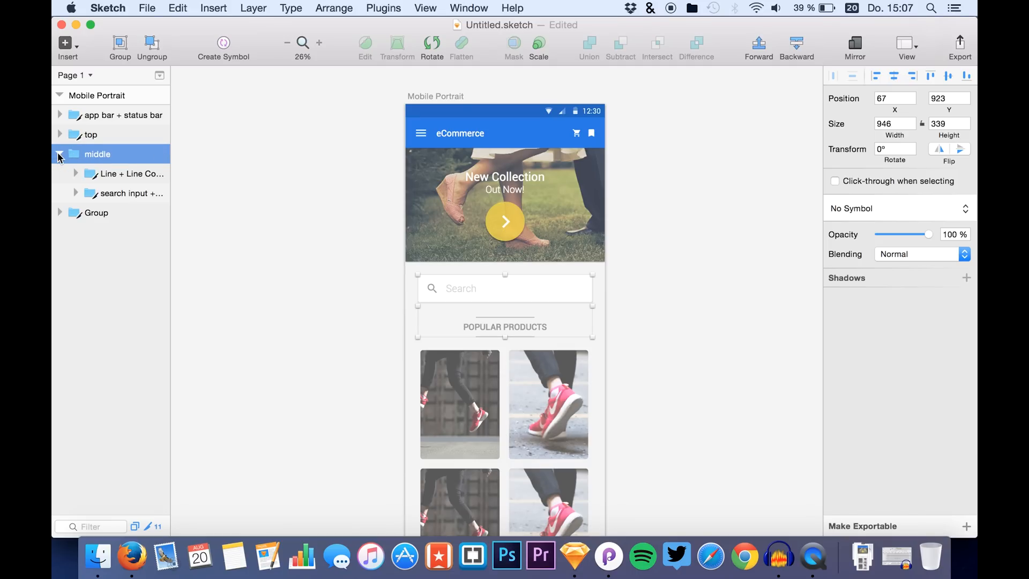
left_click(102, 194)
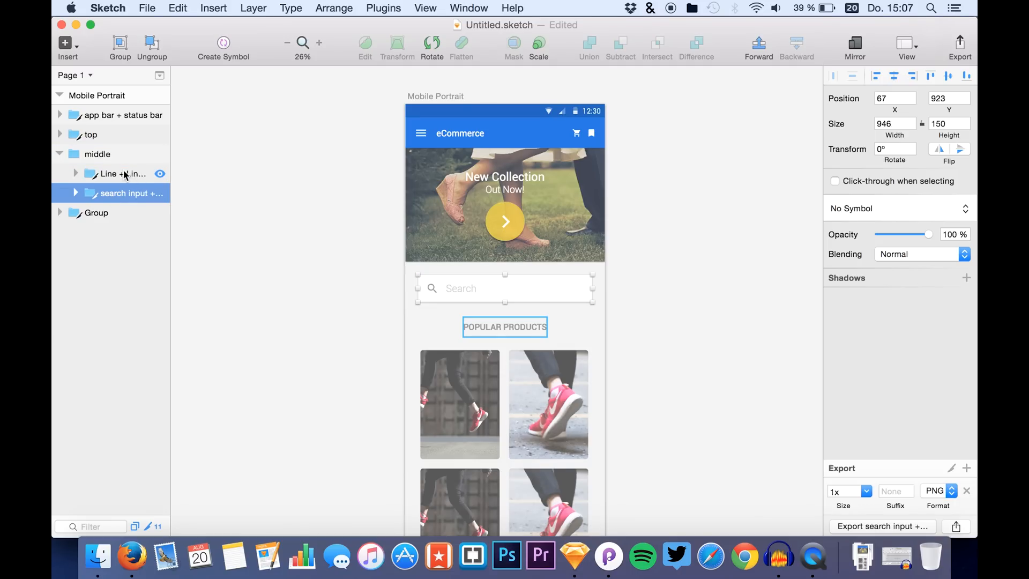
left_click(123, 174)
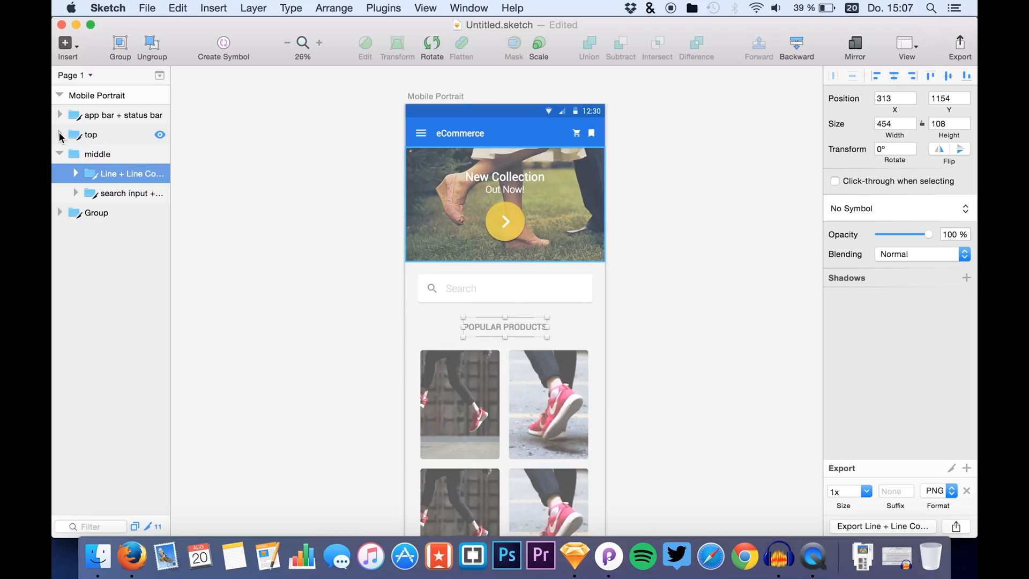
Expand the top group and examine its extent against the app bar + status bar group.
left_click(61, 137)
left_click(60, 136)
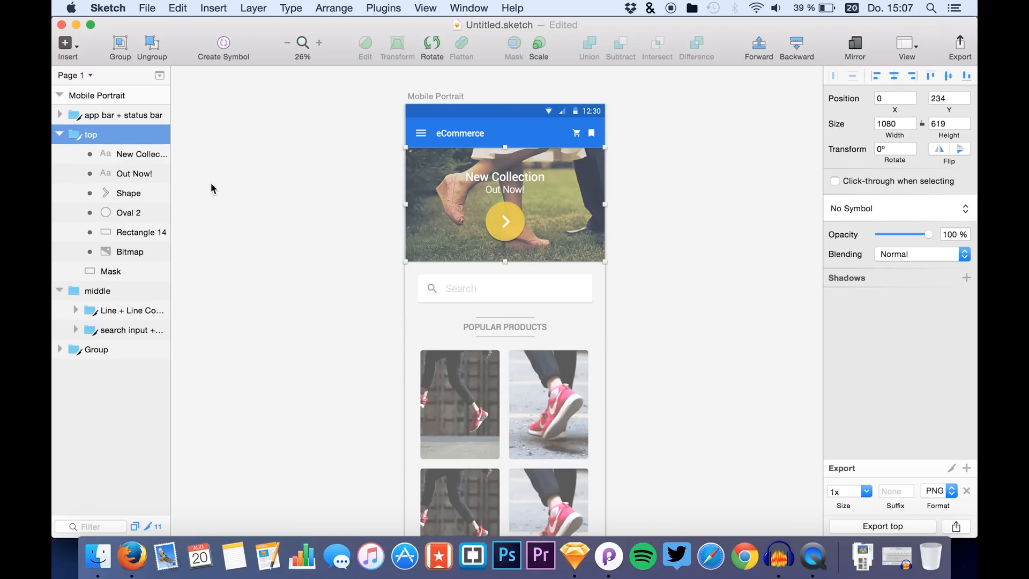
left_click(102, 115)
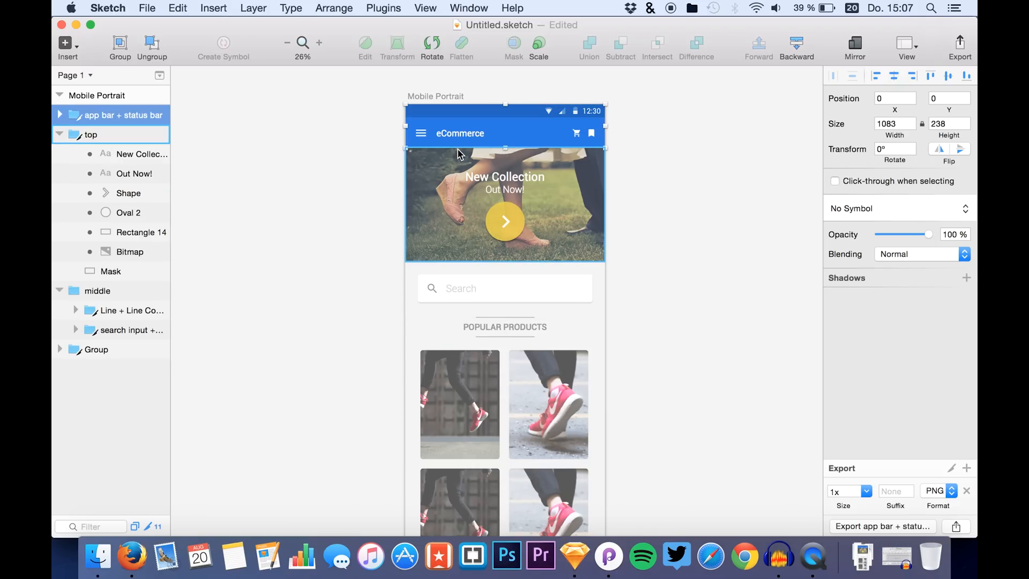
left_click(74, 141)
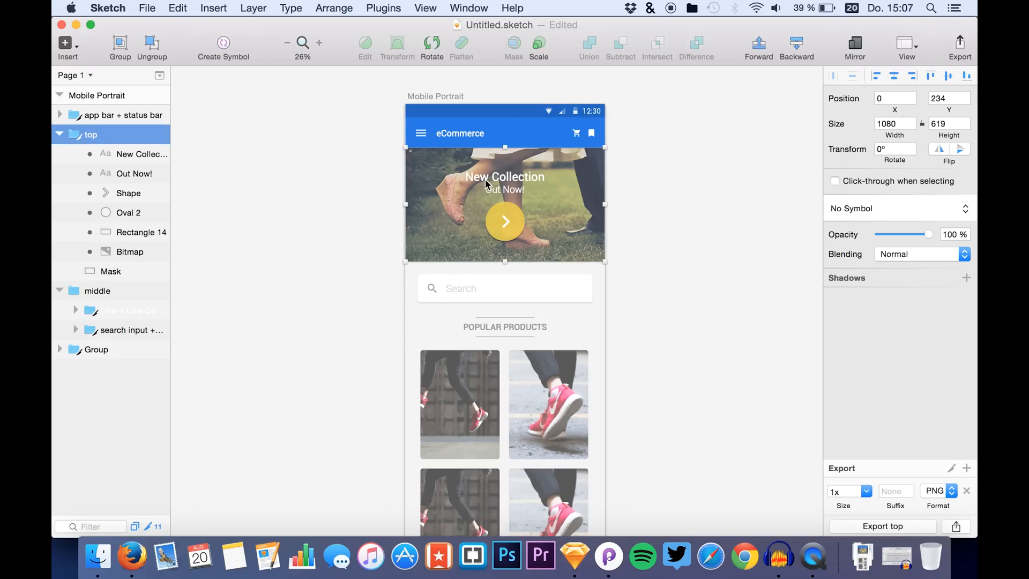
Examine the Mask, Bitmap, Rectangle 14 and Shape layers inside the top group, and clear the selection.
left_click(109, 272)
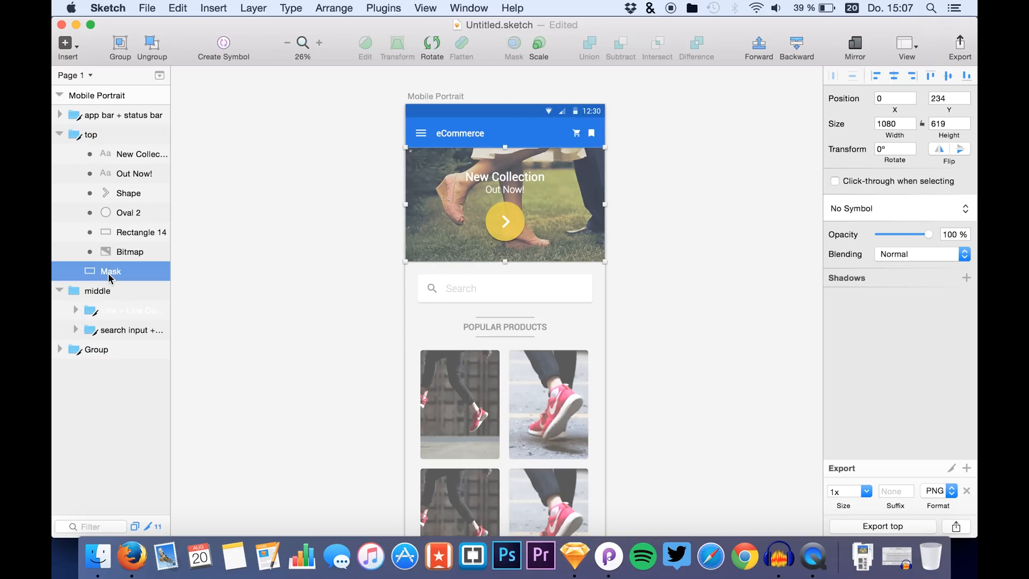
left_click(129, 254, "shift")
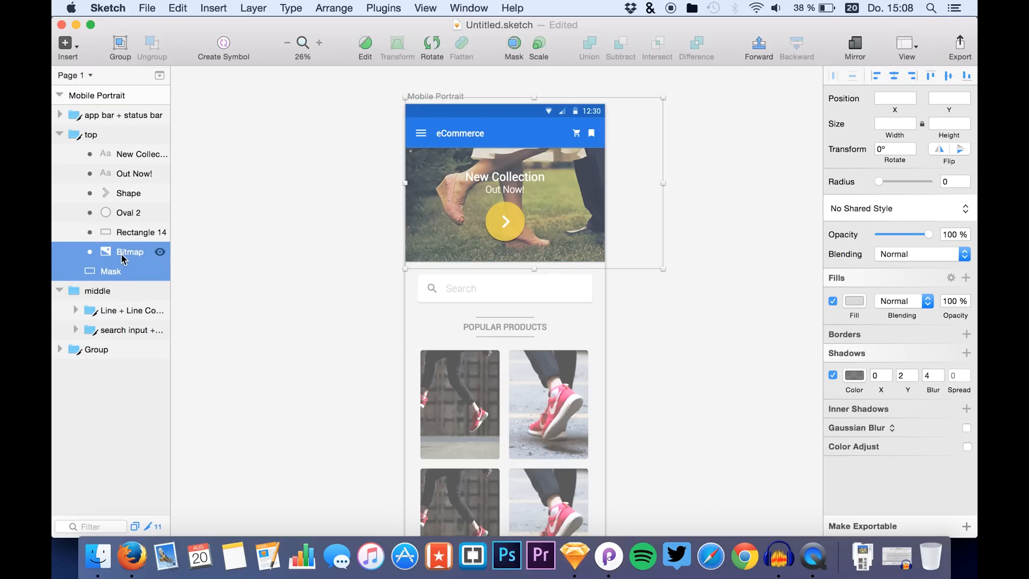
left_click(126, 232)
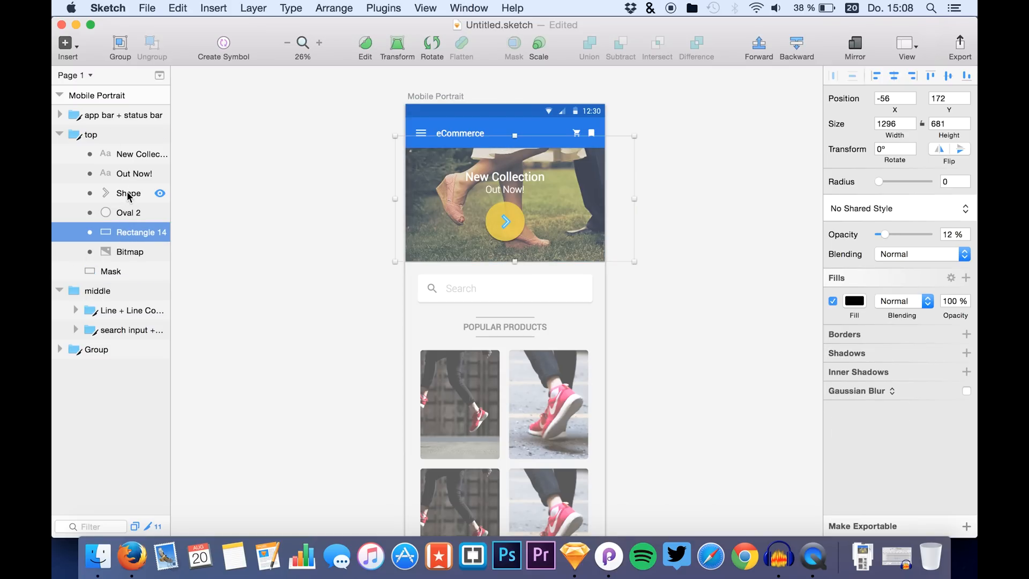
left_click(124, 203)
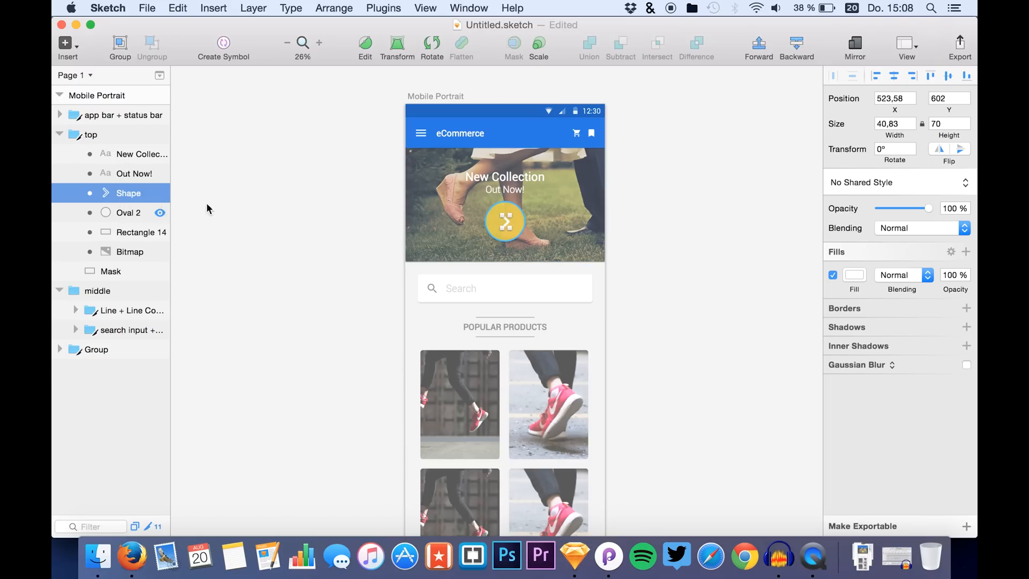
left_click(327, 299)
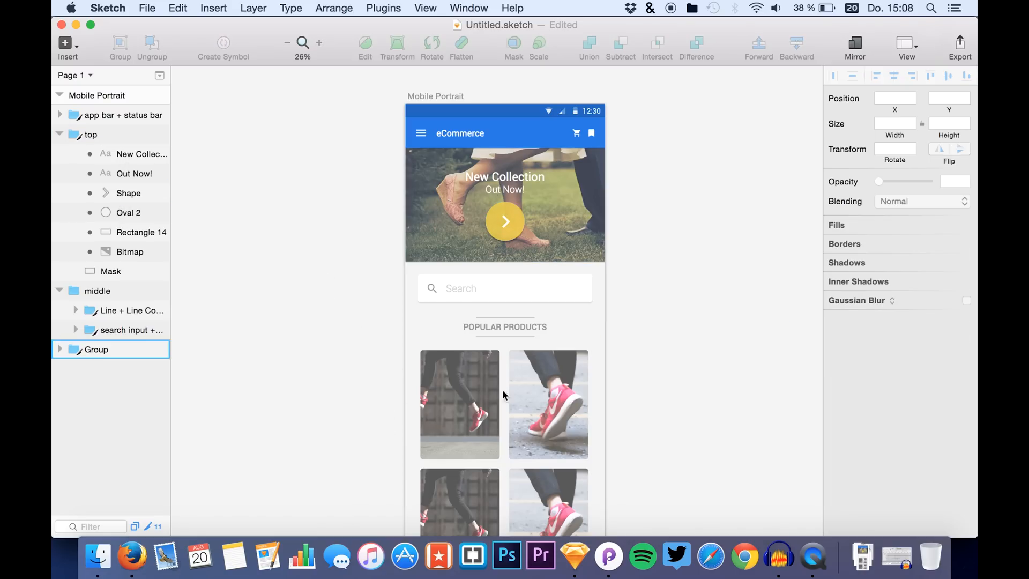
Switch to Principle, close the enlarged preview window, and create a new document with Artboard 1 selected.
left_click(606, 557)
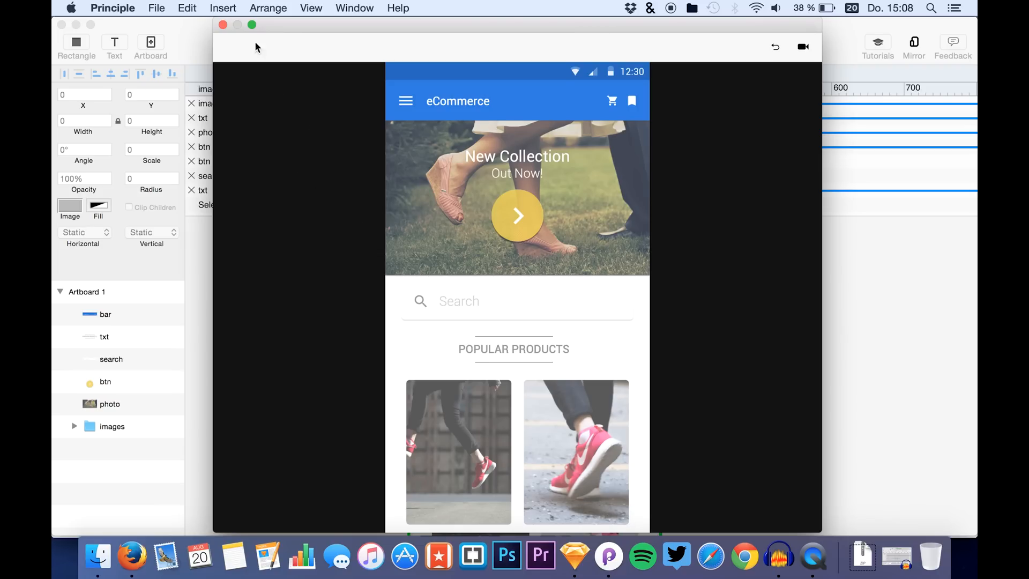
left_click(223, 24)
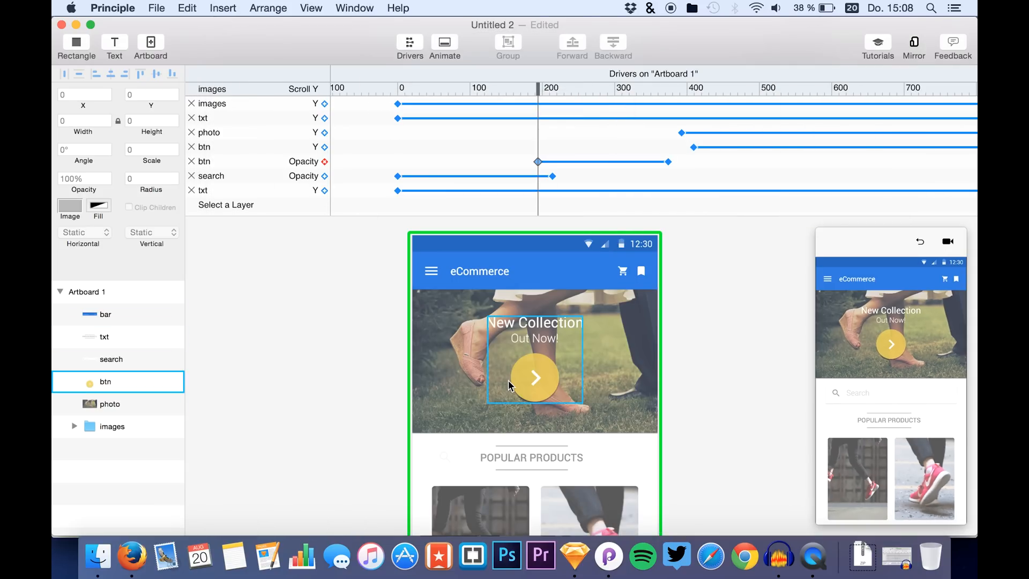
left_click(153, 8)
left_click(166, 25)
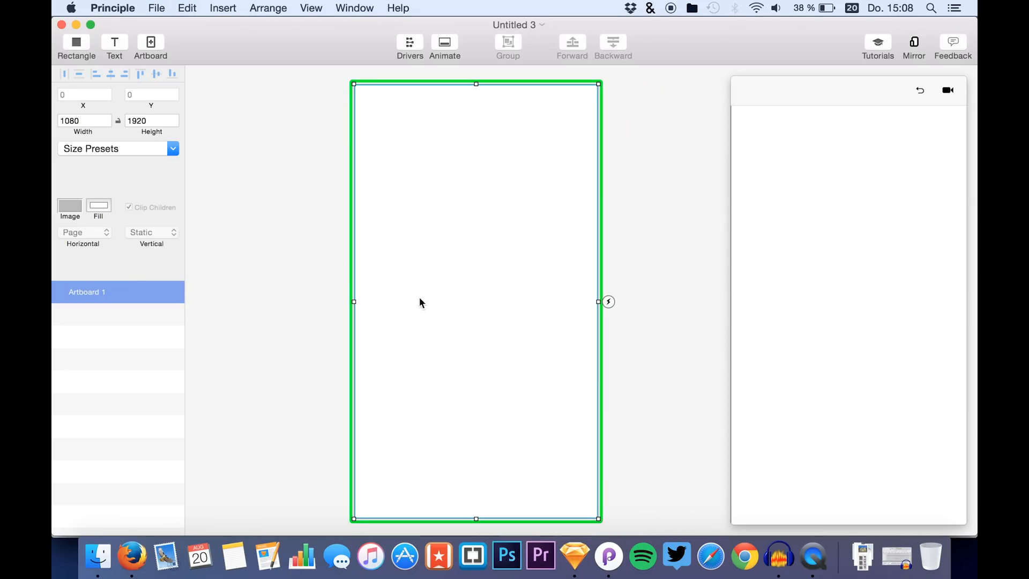
left_click(85, 308)
left_click(103, 291)
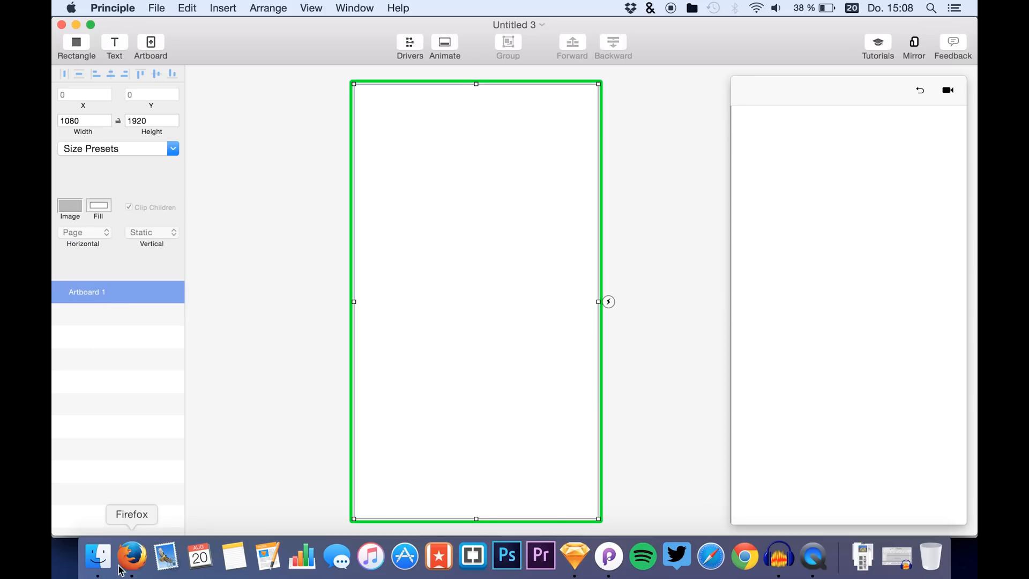
Switch to Finder and import app bar + status bar.png and top.png into Artboard 1 of the Principle document.
left_click(98, 558)
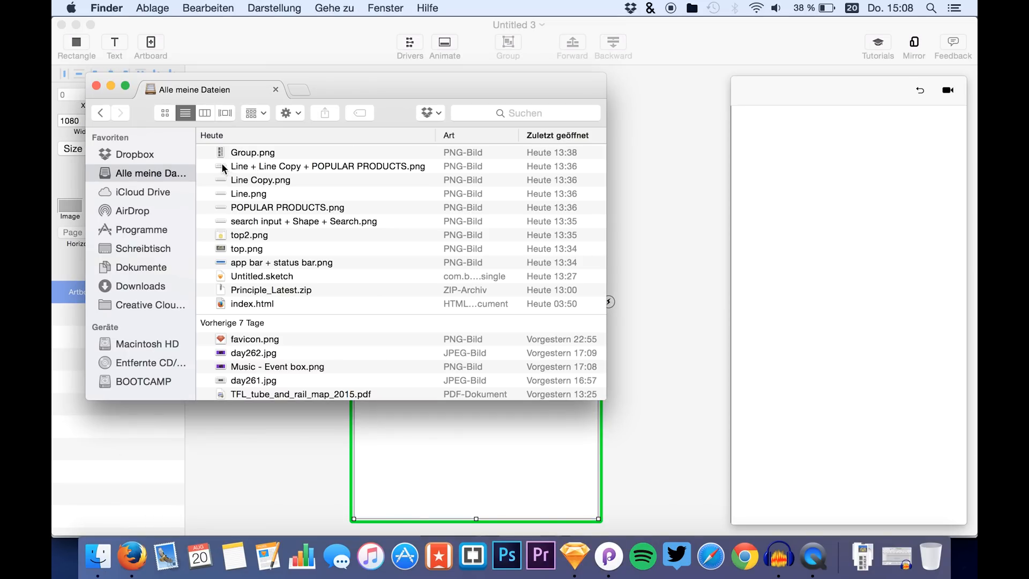
left_click_drag(331, 87, 686, 186)
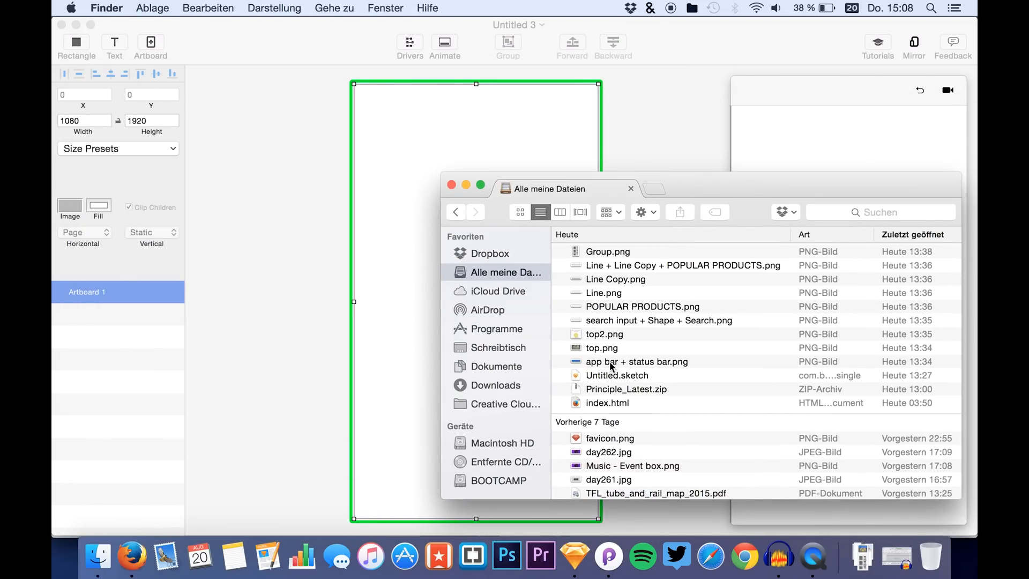
left_click_drag(612, 366, 397, 320)
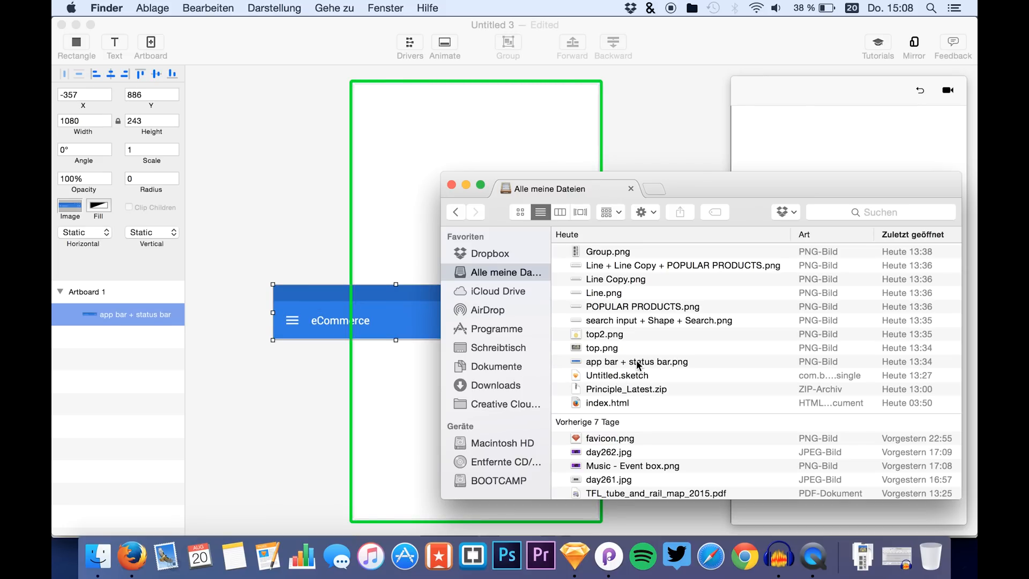
left_click_drag(601, 348, 370, 370)
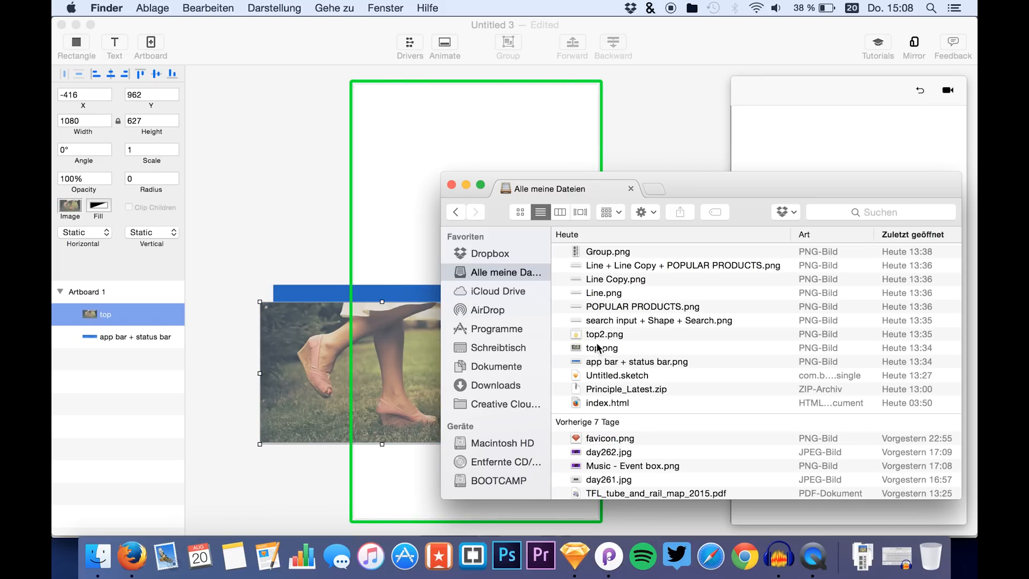
Try to add top2.png to the Principle canvas, and undo the import.
left_click_drag(609, 336, 281, 375)
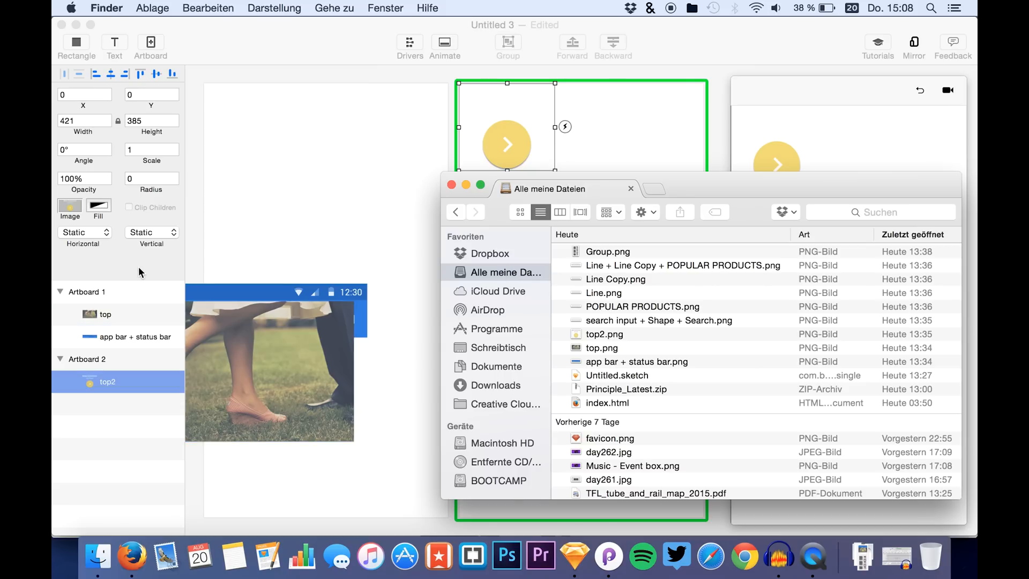
left_click(60, 320)
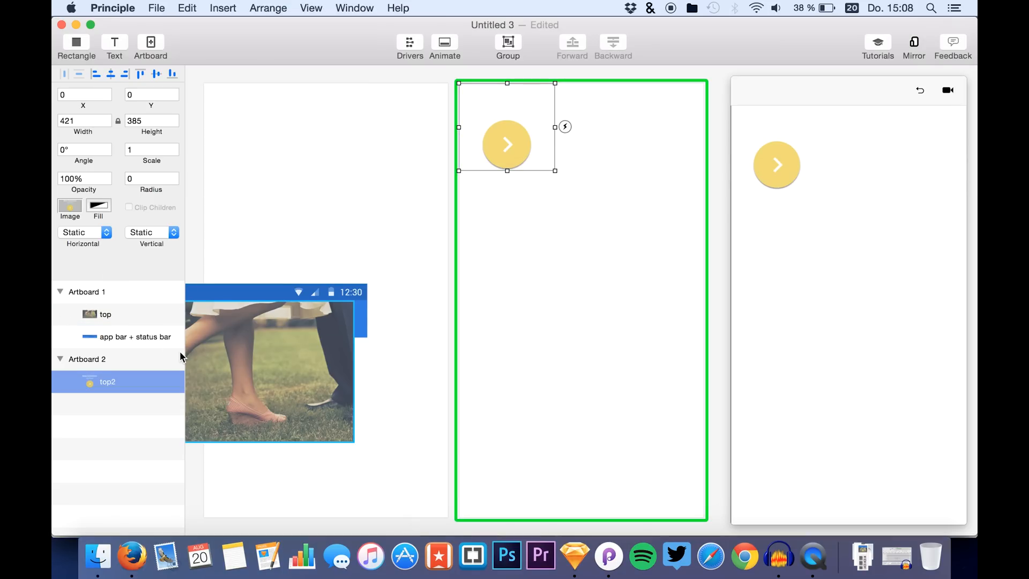
key("super+z")
Switch to Finder and import top2.png, Line + Line Copy + POPULAR PRODUCTS.png and Group.png into Artboard 1.
left_click(98, 557)
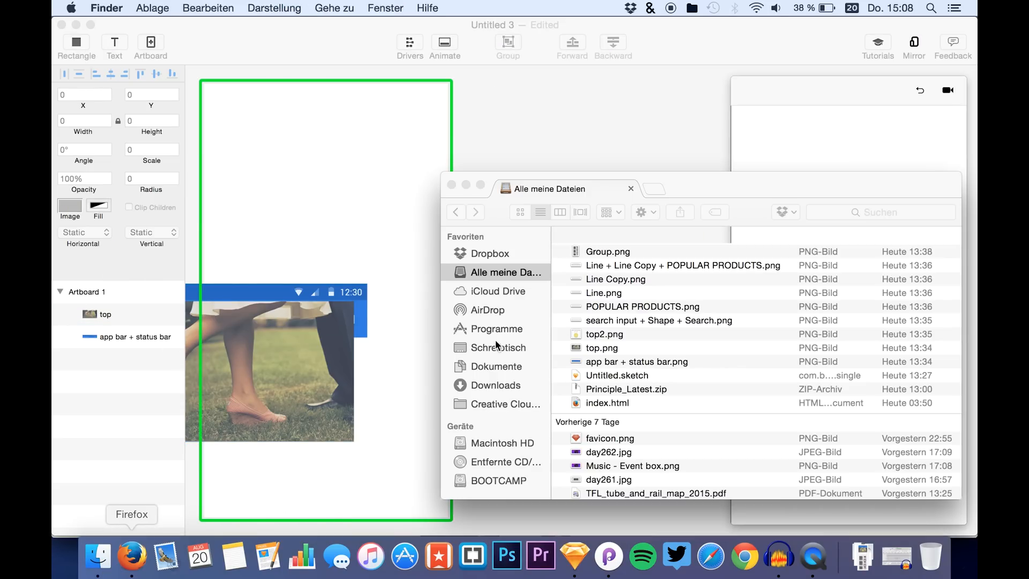
left_click_drag(616, 336, 292, 230)
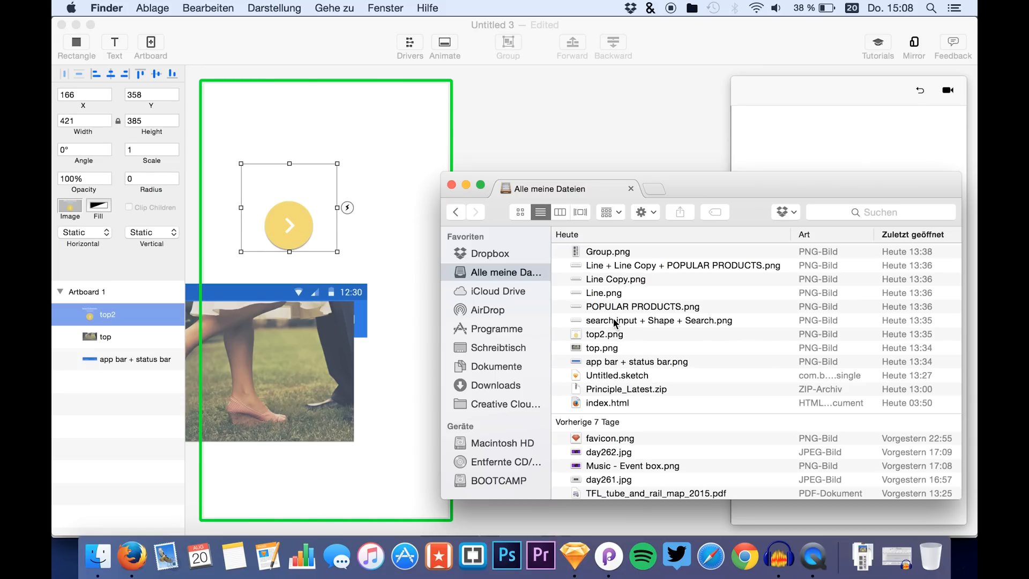
left_click_drag(636, 272, 291, 345)
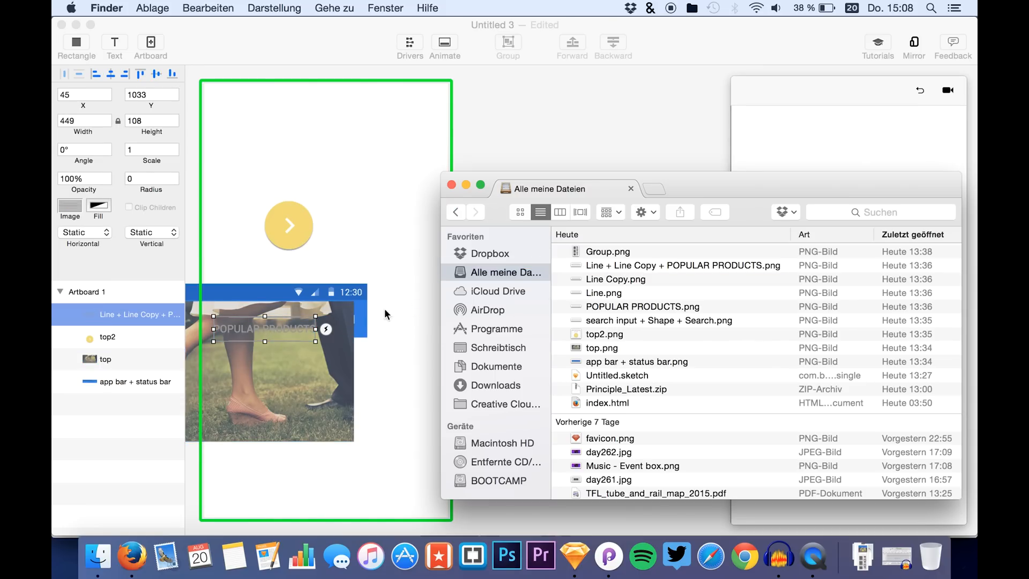
left_click_drag(607, 254, 289, 403)
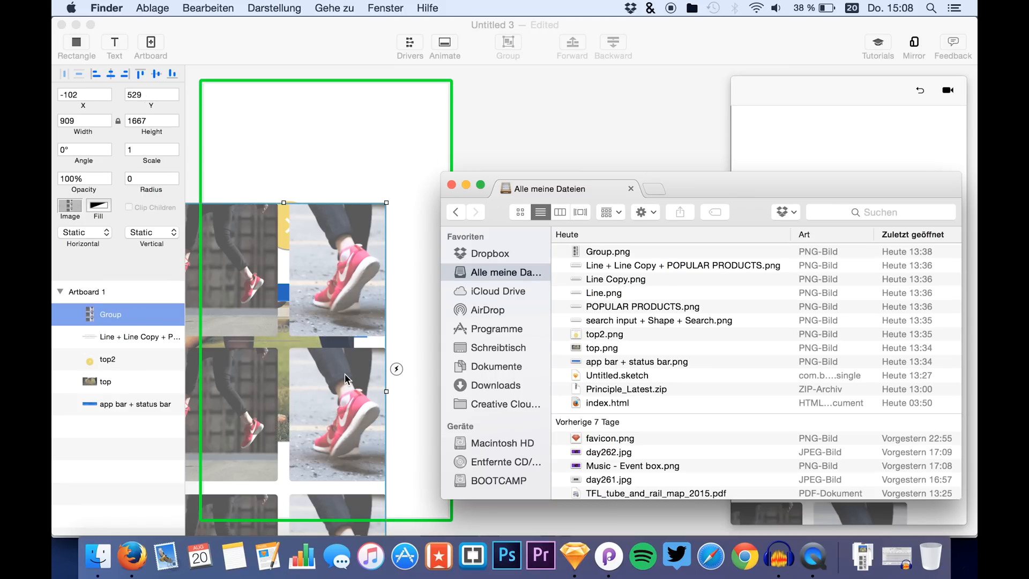
Switch back to Principle, move the product image Group lower, and place app bar + status bar at X 0, Y 0 on the artboard.
left_click(285, 136)
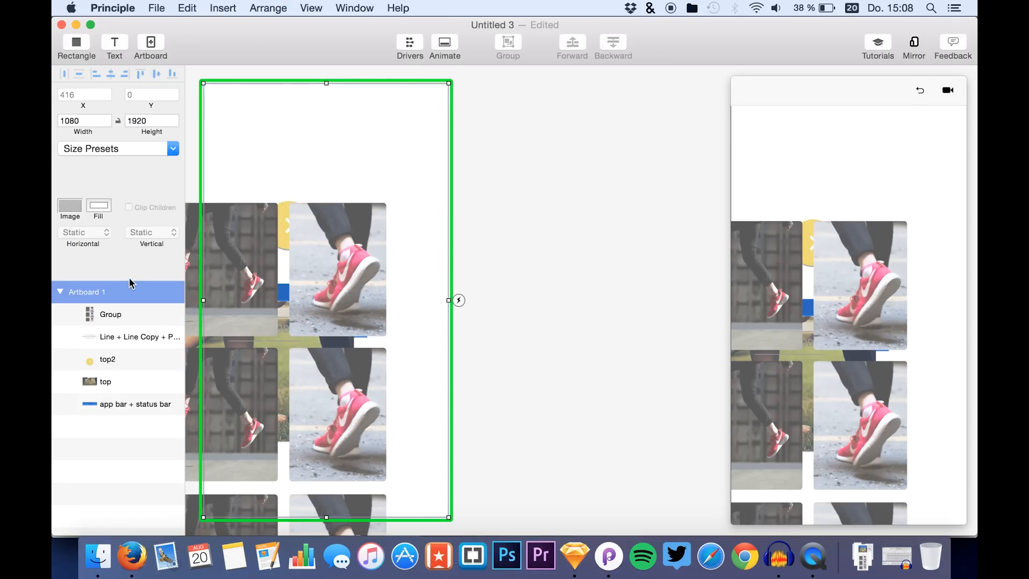
left_click(85, 410)
scroll(260, 312, "left", 5)
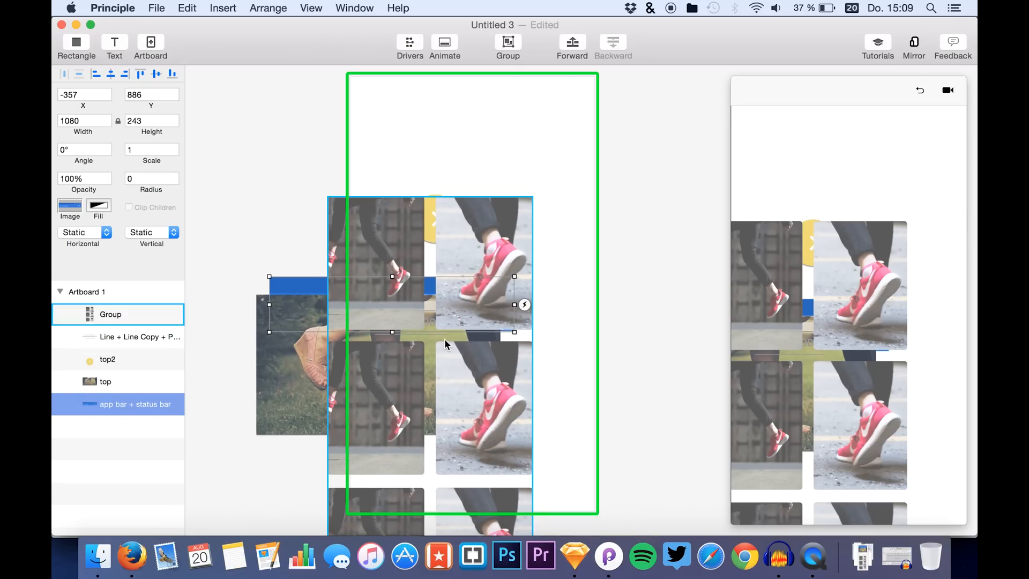
left_click_drag(414, 320, 432, 391)
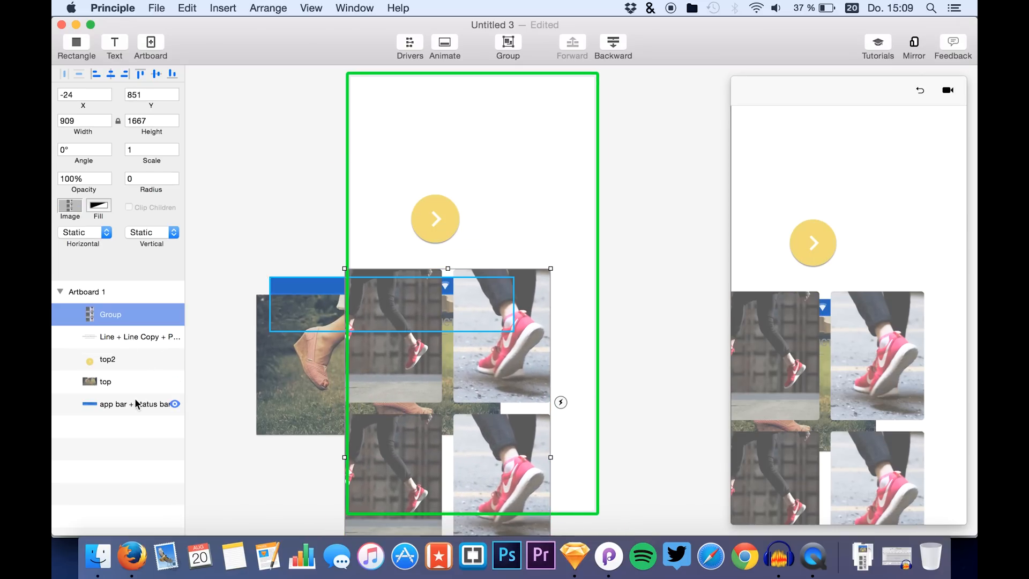
left_click(136, 405)
left_click_drag(321, 284, 393, 83)
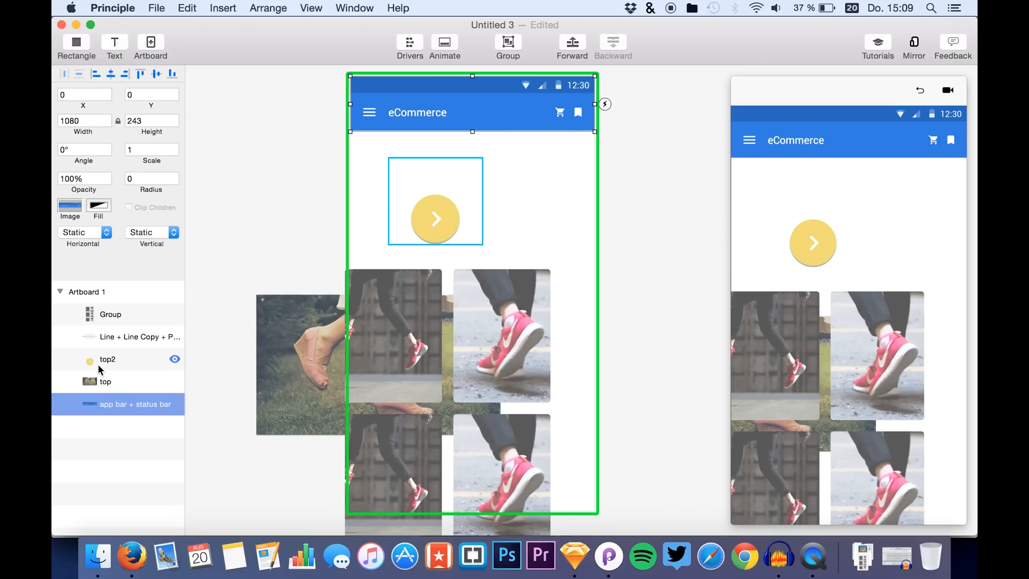
Move the product image Group aside and place the top image directly below the app bar at X 0, Y 236.
left_click(114, 386)
left_click(397, 374)
left_click_drag(396, 373, 454, 389)
left_click(287, 364)
left_click_drag(288, 364, 384, 197)
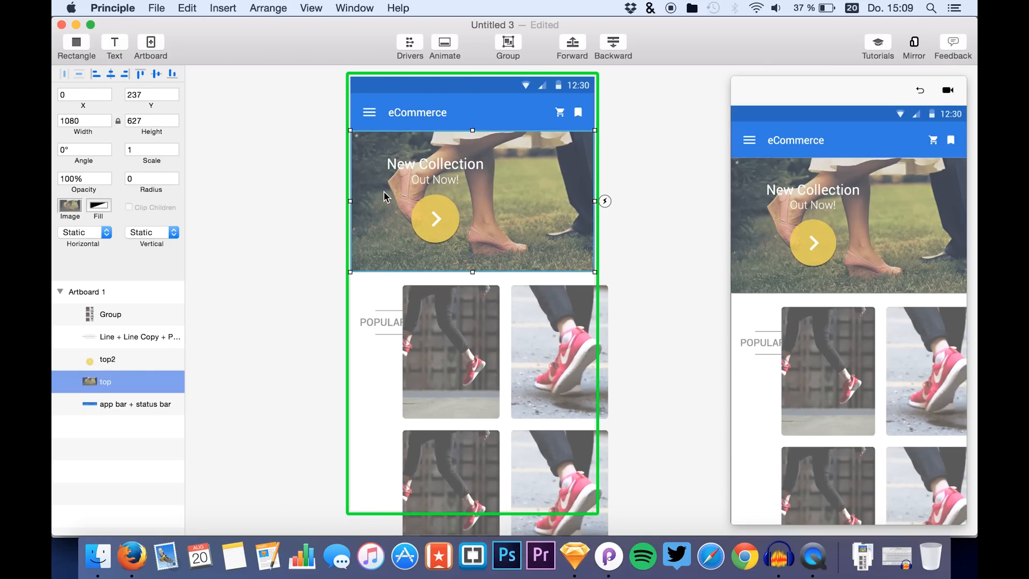
key("Up")
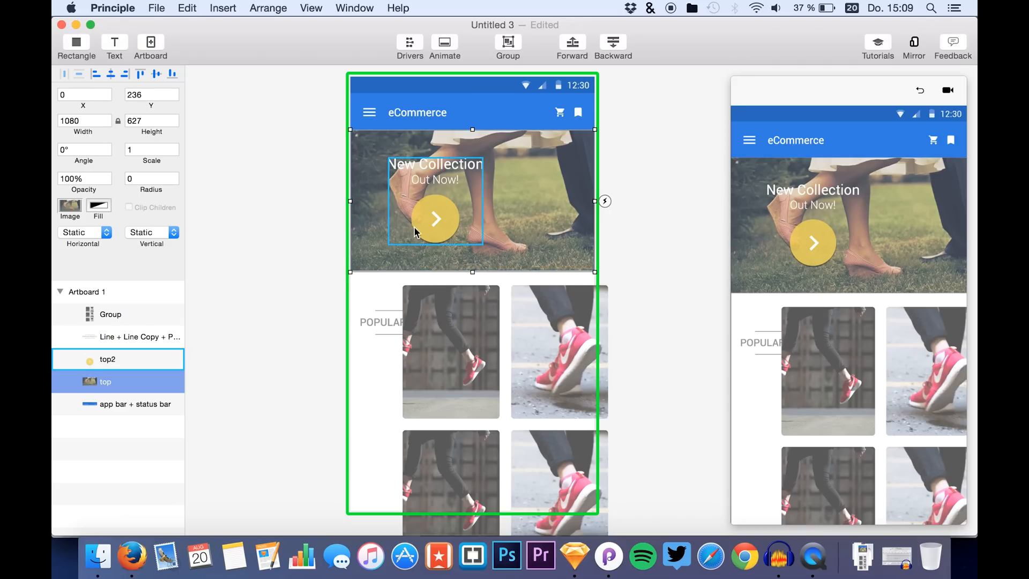
Try touches in the preview and look at its reset and video recording controls.
left_click(836, 189)
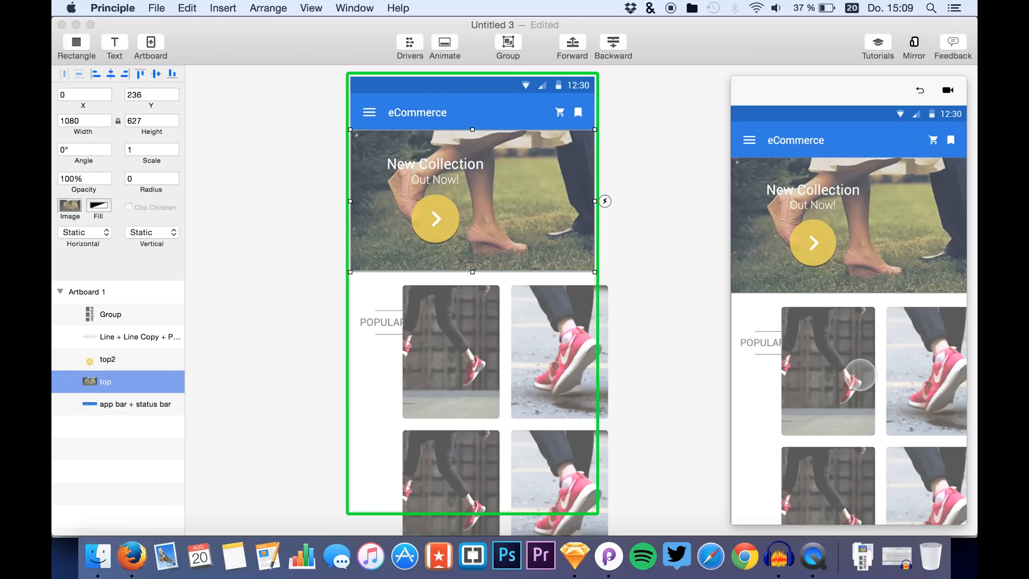
left_click(658, 285)
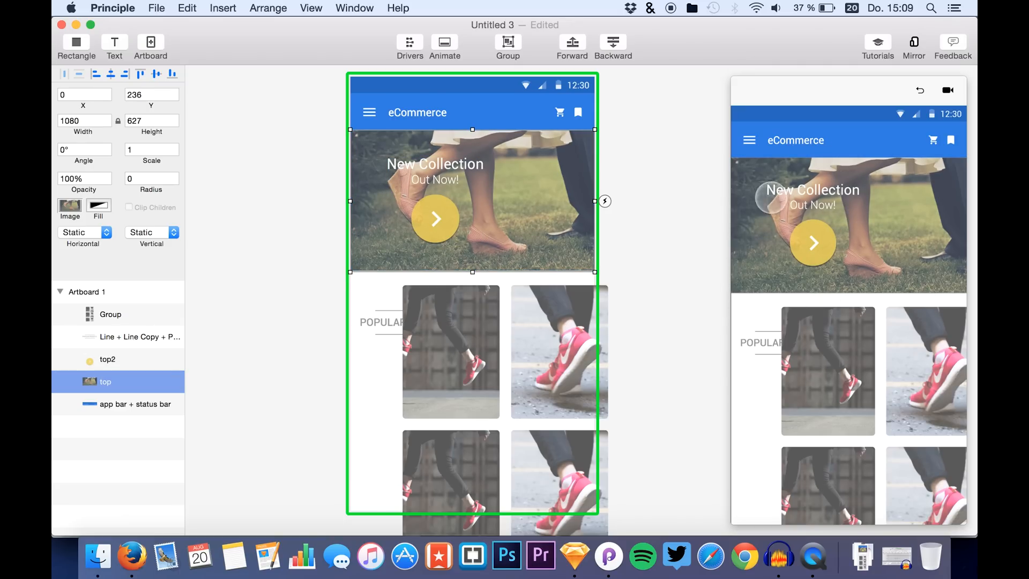
left_click(921, 93)
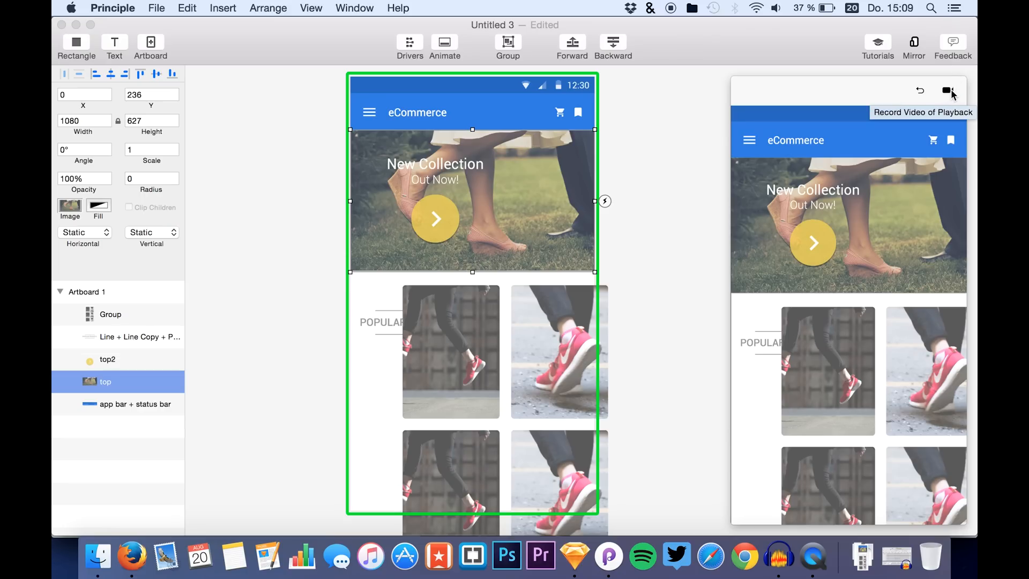
left_click(677, 141)
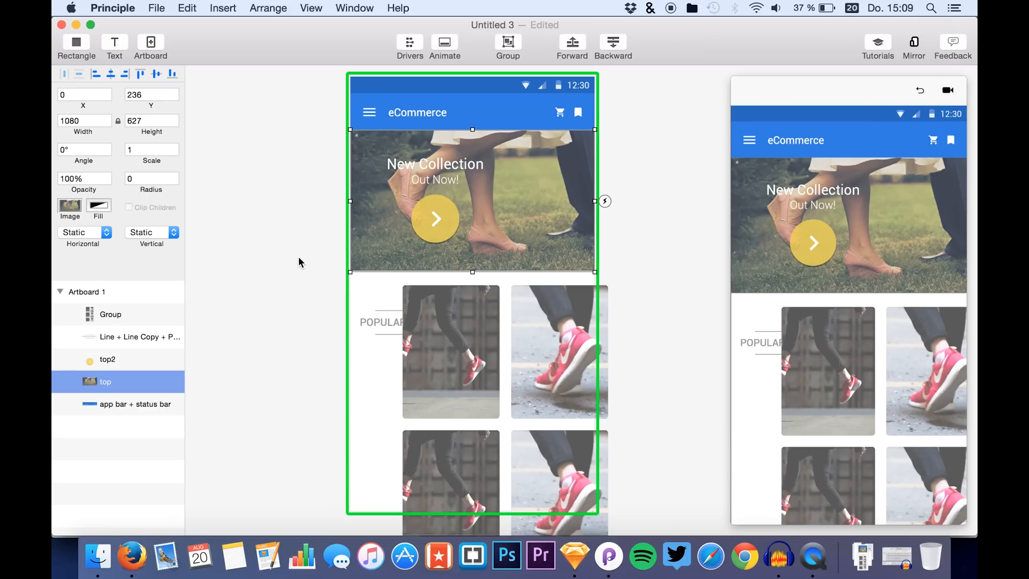
Place the product image Group at X 86, Y 1353 and the POPULAR PRODUCTS heading above it at X 316, Y 1140.
left_click(128, 410)
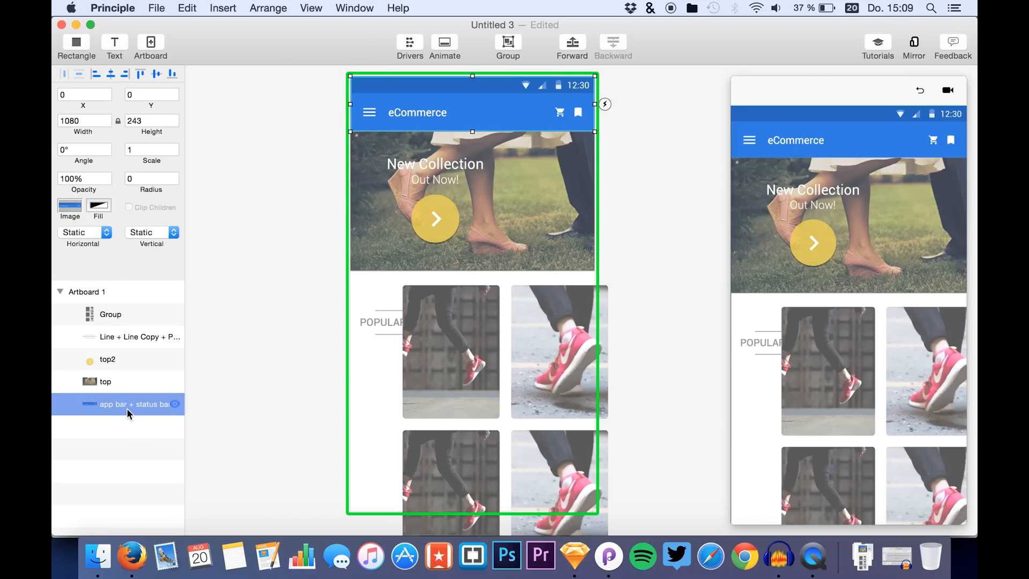
left_click(102, 324)
left_click_drag(443, 397, 410, 493)
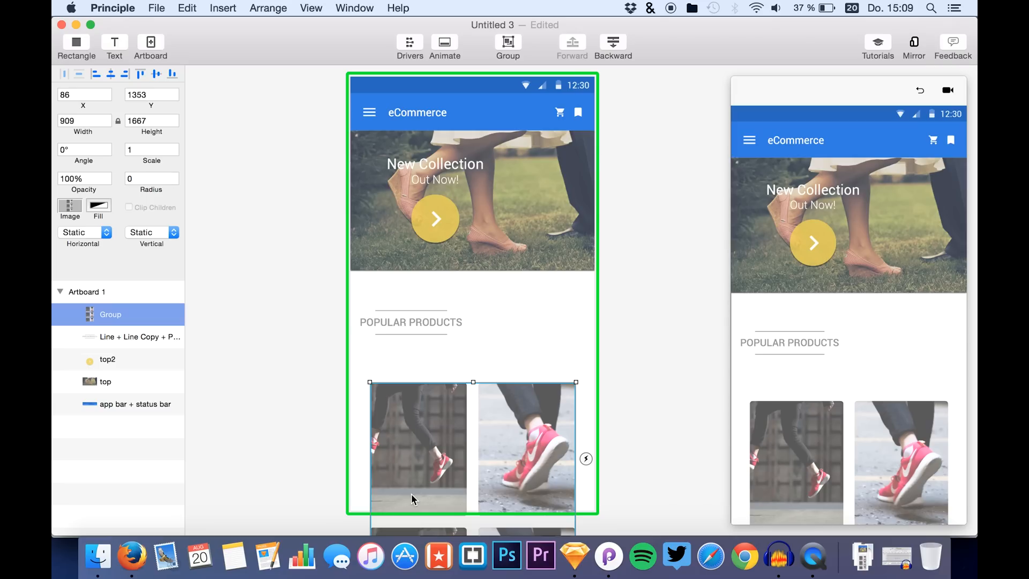
left_click(109, 360)
left_click(391, 333)
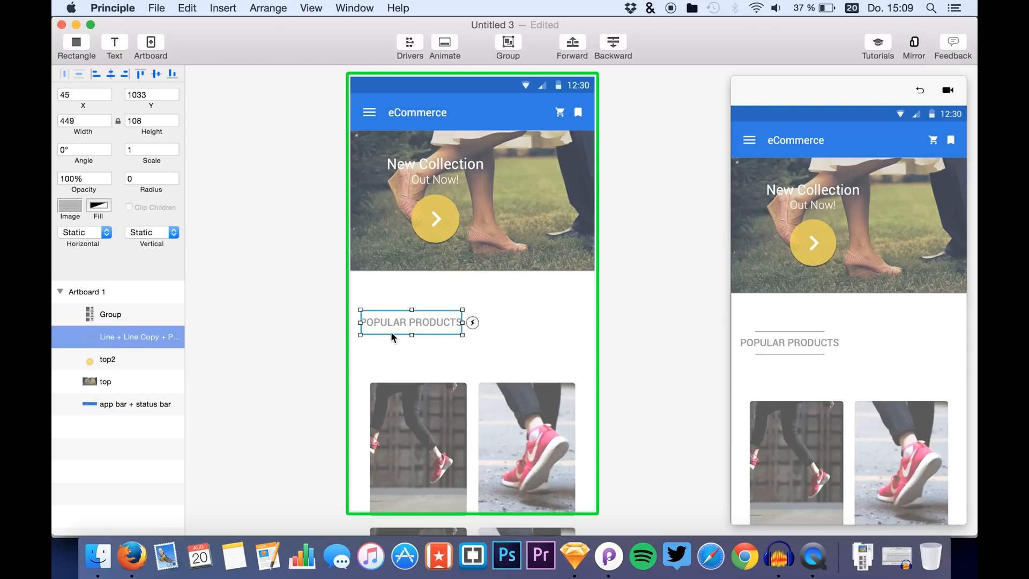
left_click_drag(392, 334, 453, 358)
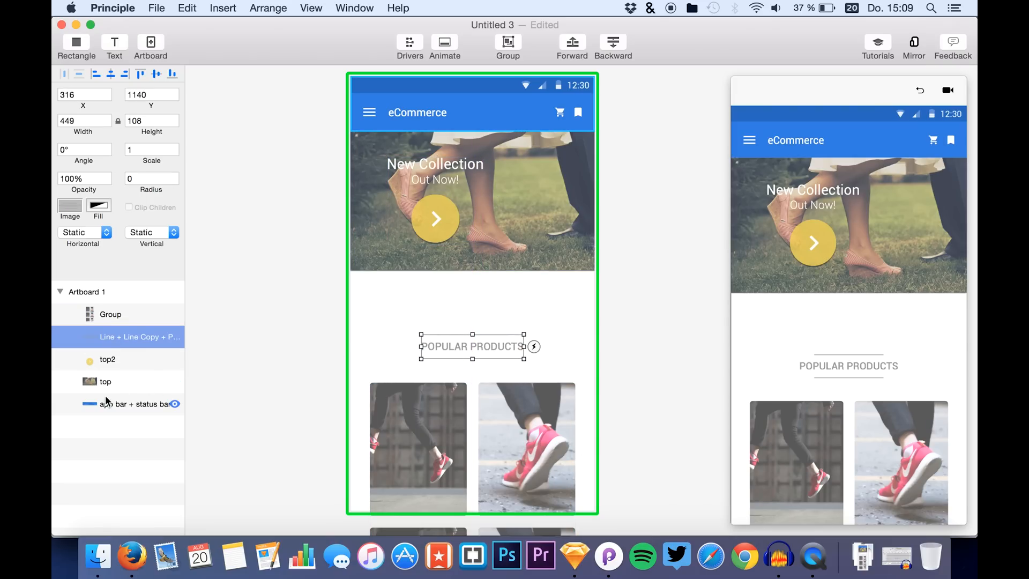
Import search input + Shape + Search.png from Finder and place it between the banner and the heading at X 64, Y 908.
left_click(98, 556)
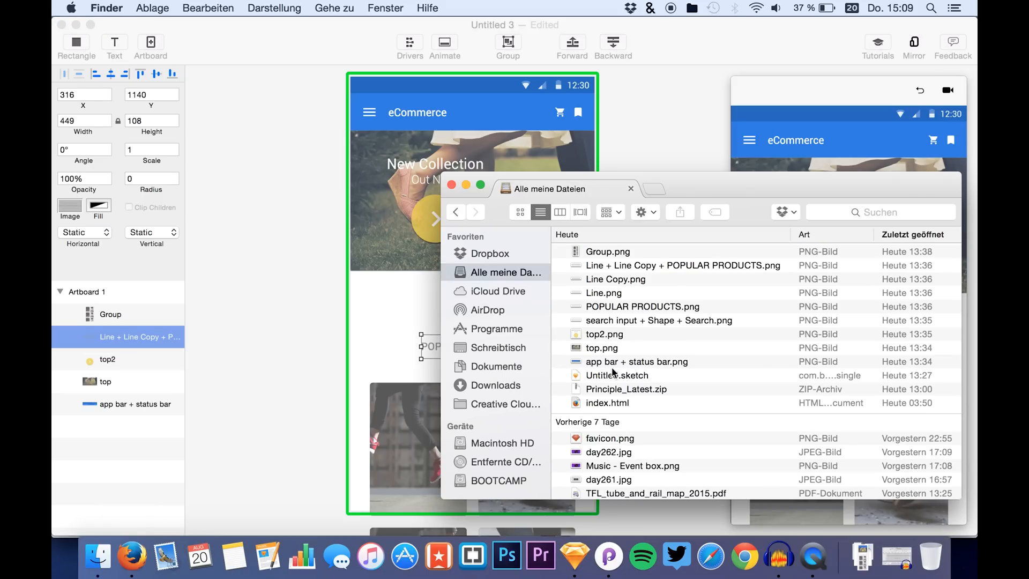
left_click_drag(606, 323, 385, 324)
left_click(361, 324)
mouse_move(441, 315)
left_mouse_down()
mouse_move(455, 299)
mouse_move(446, 308)
mouse_move(445, 298)
left_mouse_up()
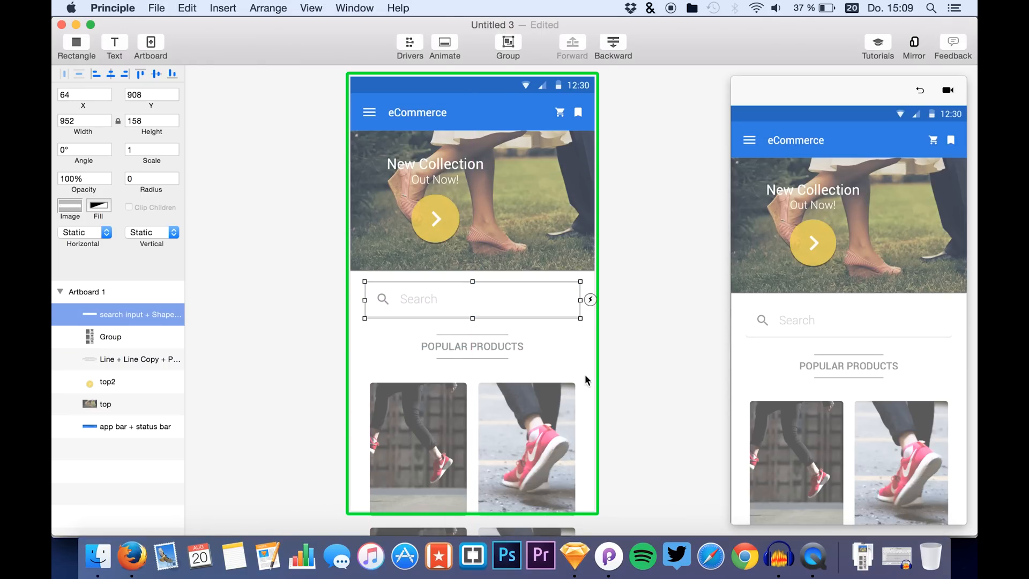
Switch to Sketch and copy the hex value F2F2F2 of the Mobile Portrait artboard's background color.
left_click(575, 555)
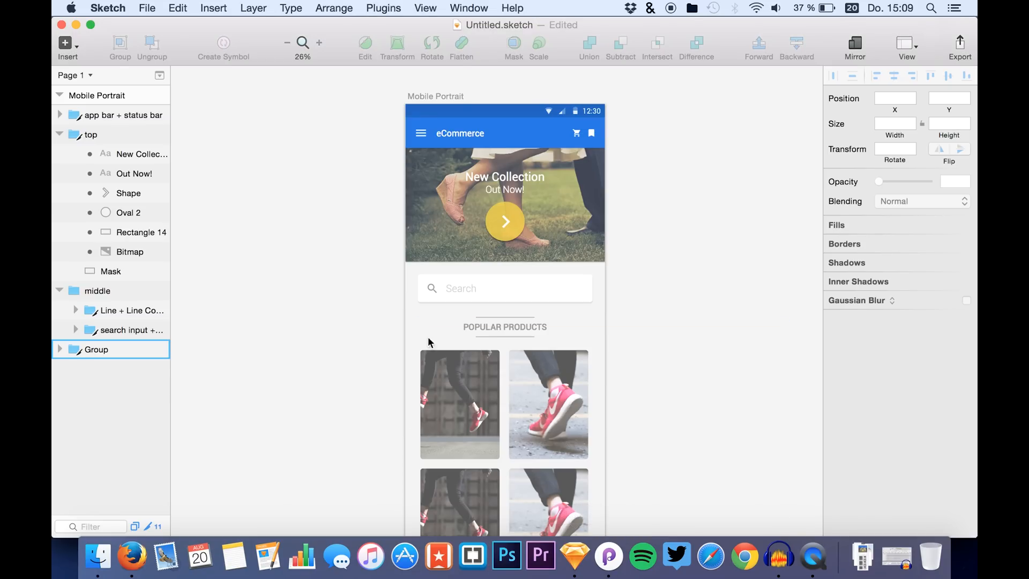
left_click(99, 98)
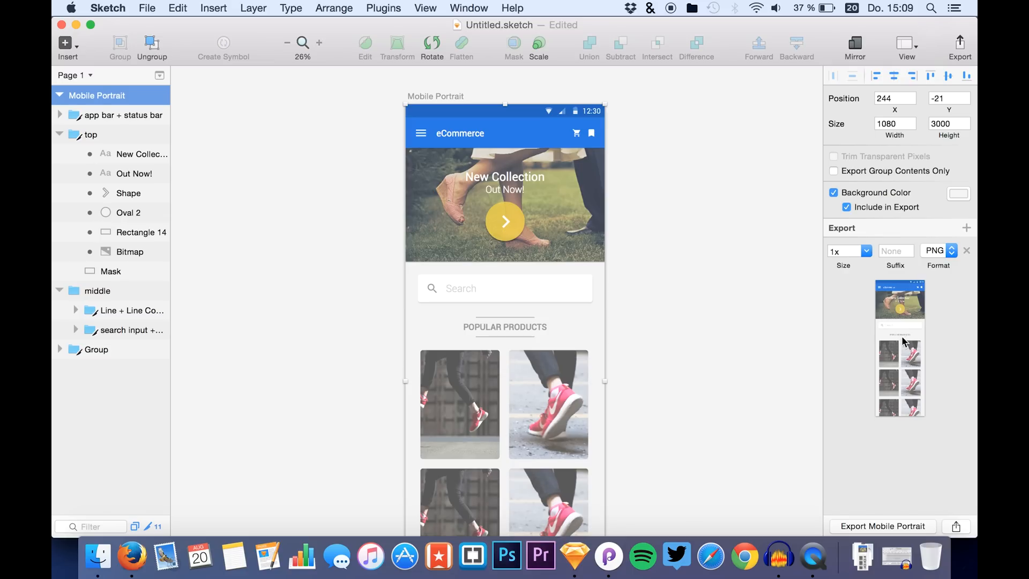
left_click(959, 195)
left_click(857, 361)
key("super+c")
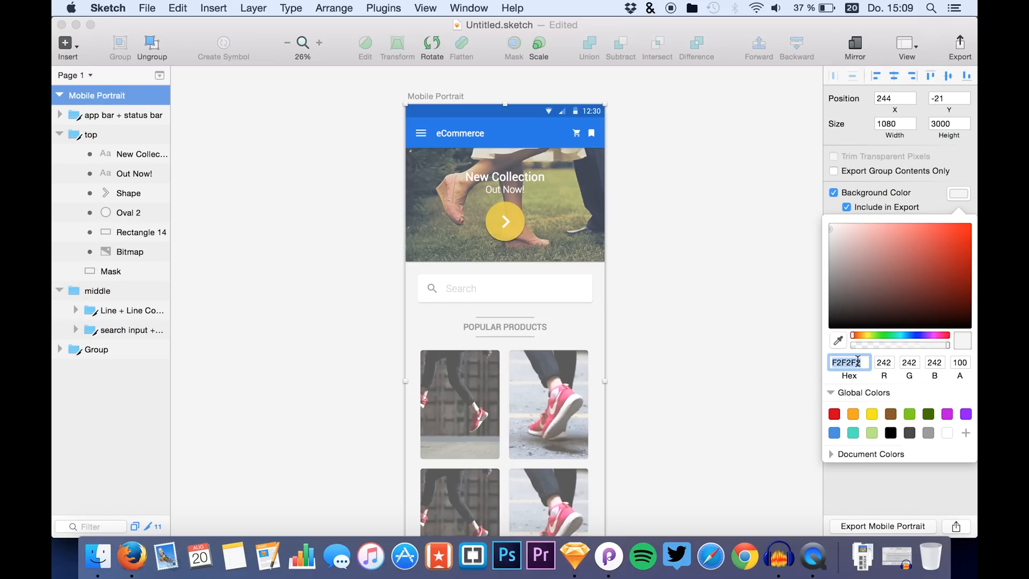
Switch to Principle, set Artboard 1's fill to the copied hex color F2F2F2, and close the color picker.
left_click(609, 555)
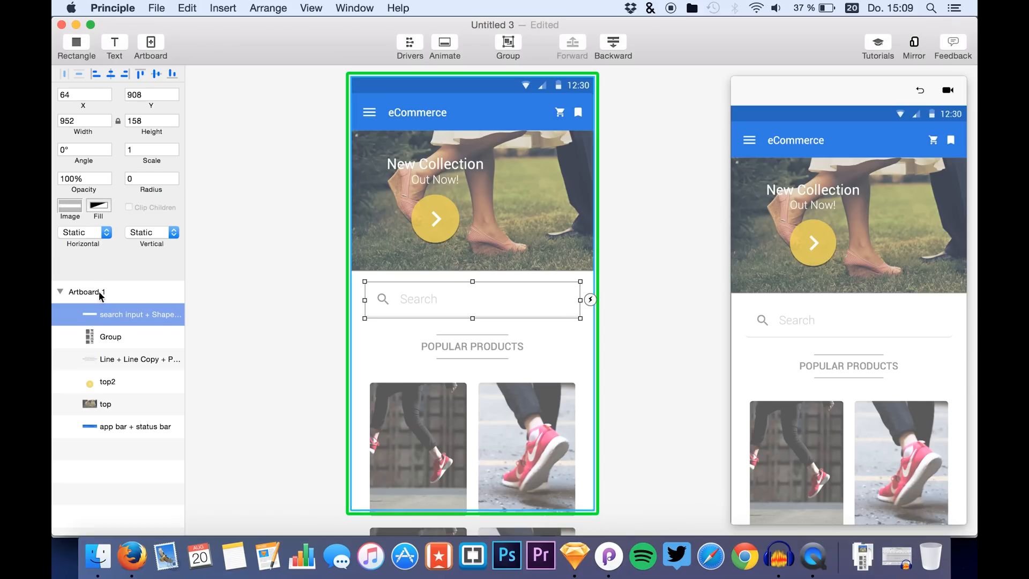
left_click(113, 296)
double_click(114, 296)
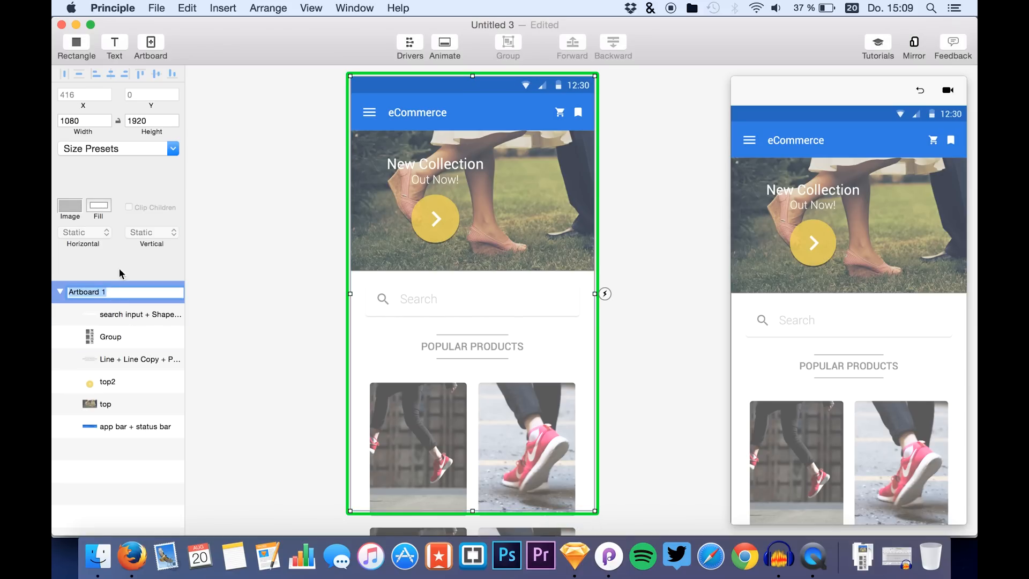
left_click(105, 212)
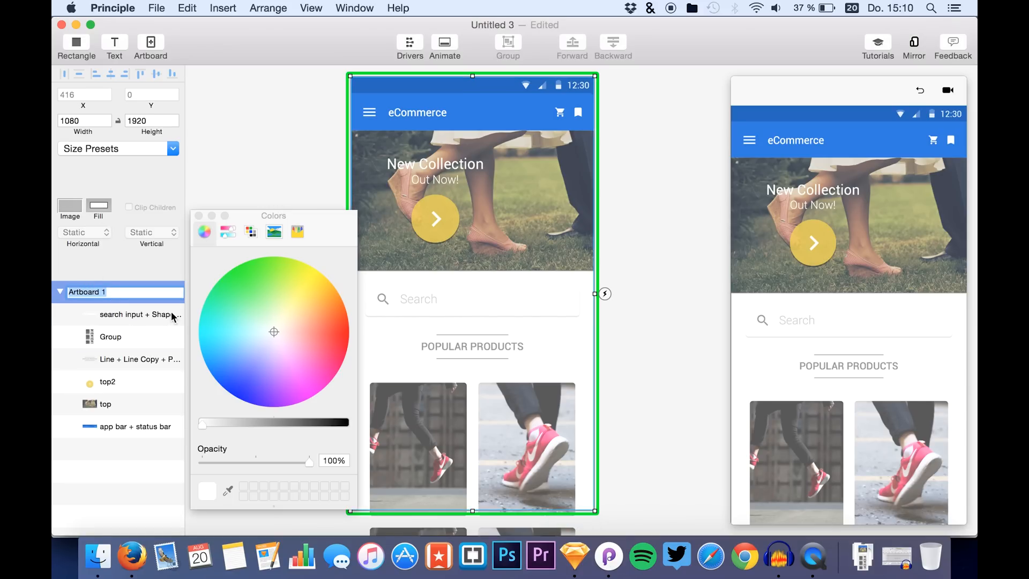
left_click(234, 233)
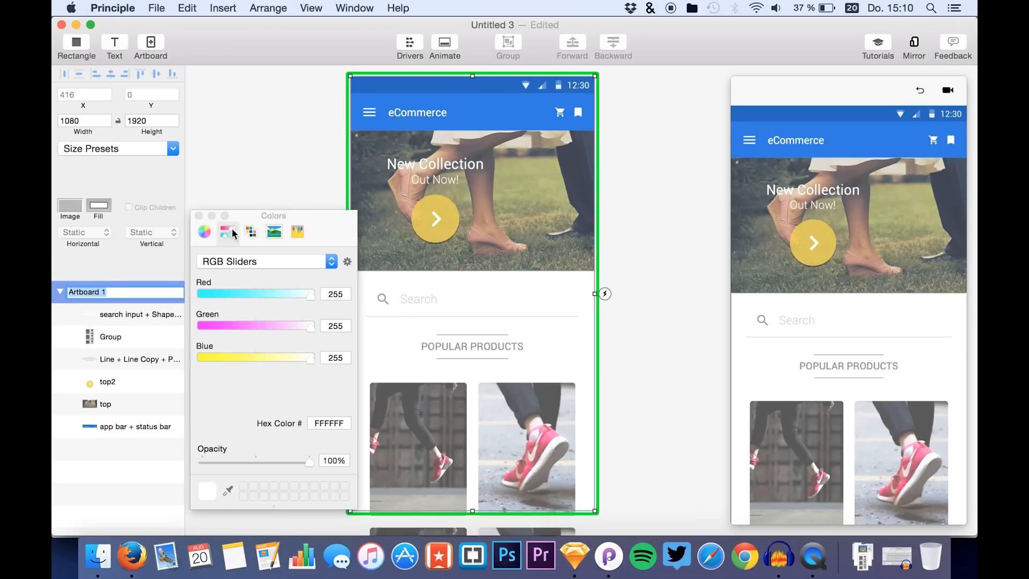
left_click(234, 262)
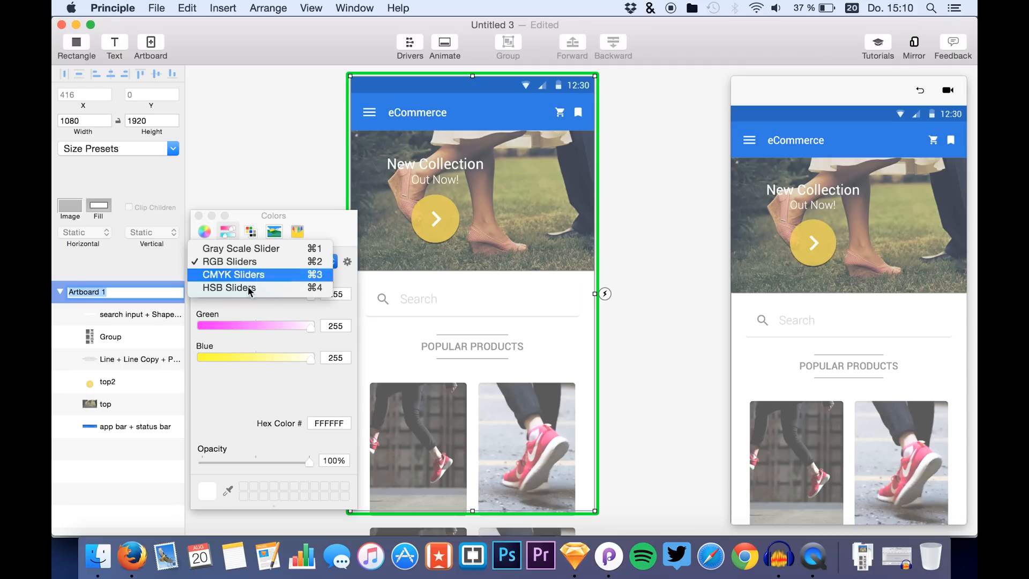
left_click(327, 430)
double_click(331, 426)
key("super+v")
key("Return")
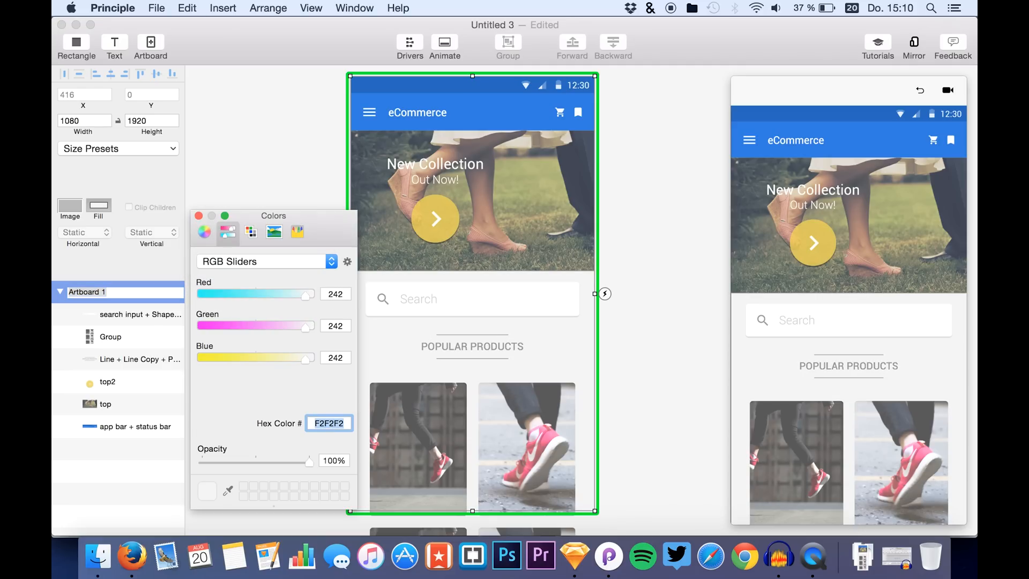
left_click(199, 216)
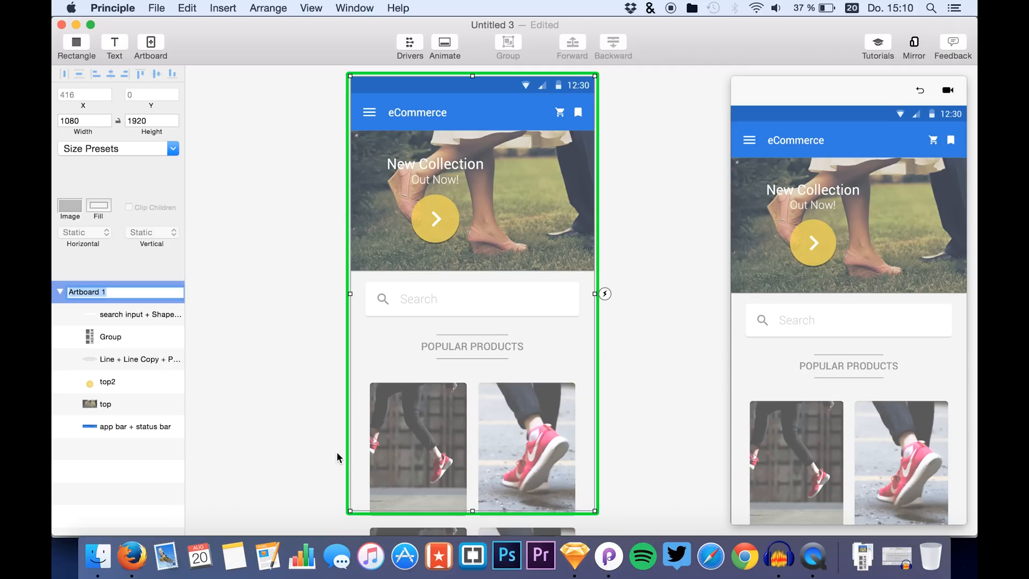
Center the top2 layer over the banner image at X 330, Y 357, and clear the selection.
left_click_drag(422, 233, 458, 229)
scroll(271, 207, "down", 2)
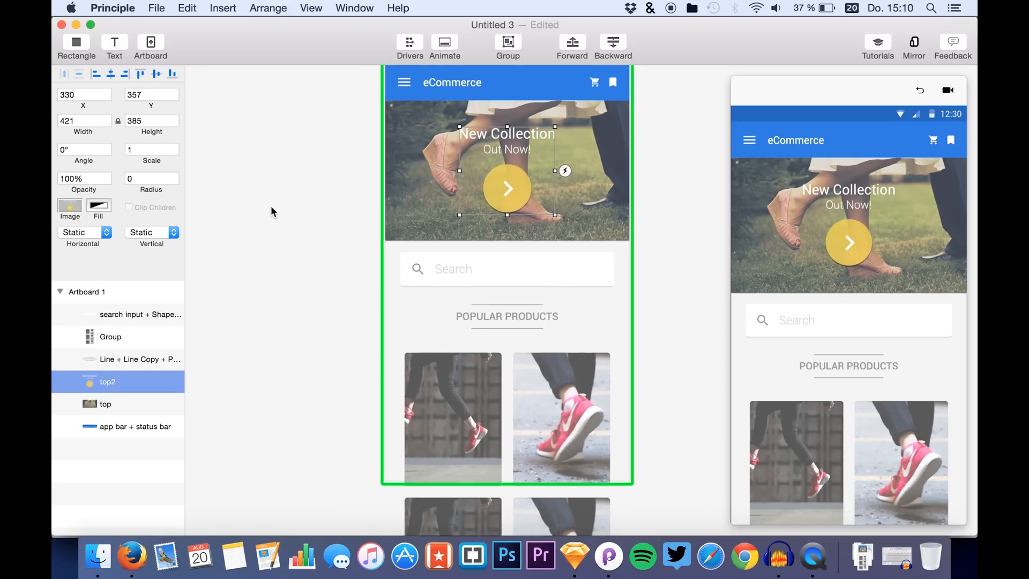
key("super+minus")
key("super+minus")
scroll(270, 210, "right", 3)
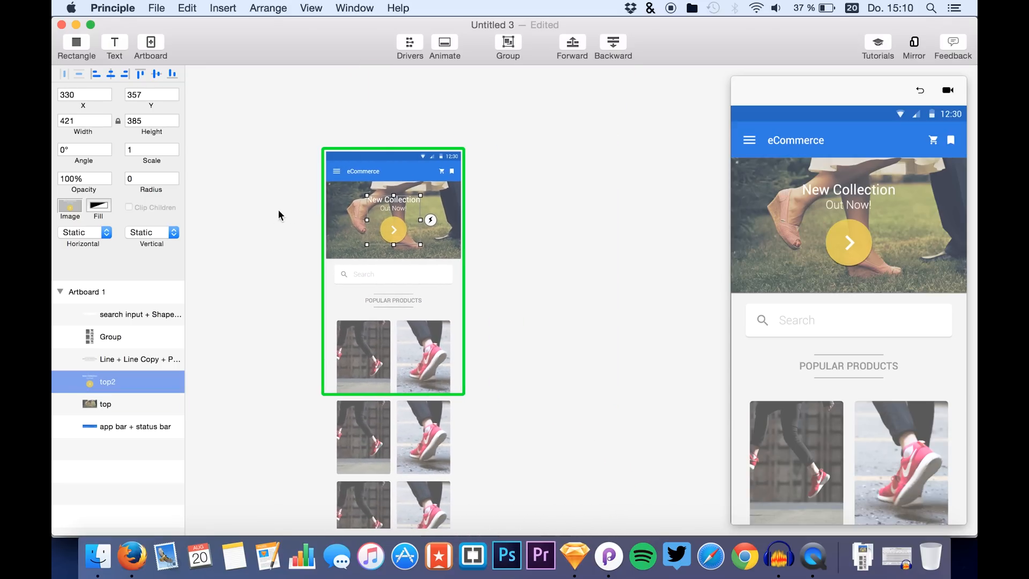
left_click(285, 246)
Examine the assembled Artboard 1 layout, including the product images extending past its lower edge.
scroll(285, 247, "left", 2)
scroll(284, 250, "up", 2)
scroll(284, 249, "right", 2)
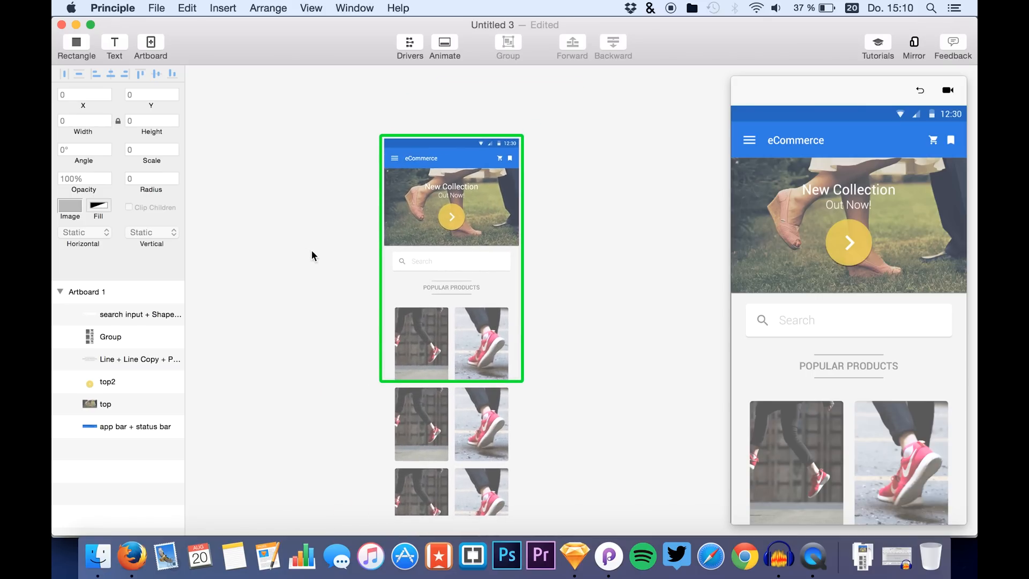
key("super+plus")
scroll(379, 246, "up", 3)
scroll(378, 247, "left", 3)
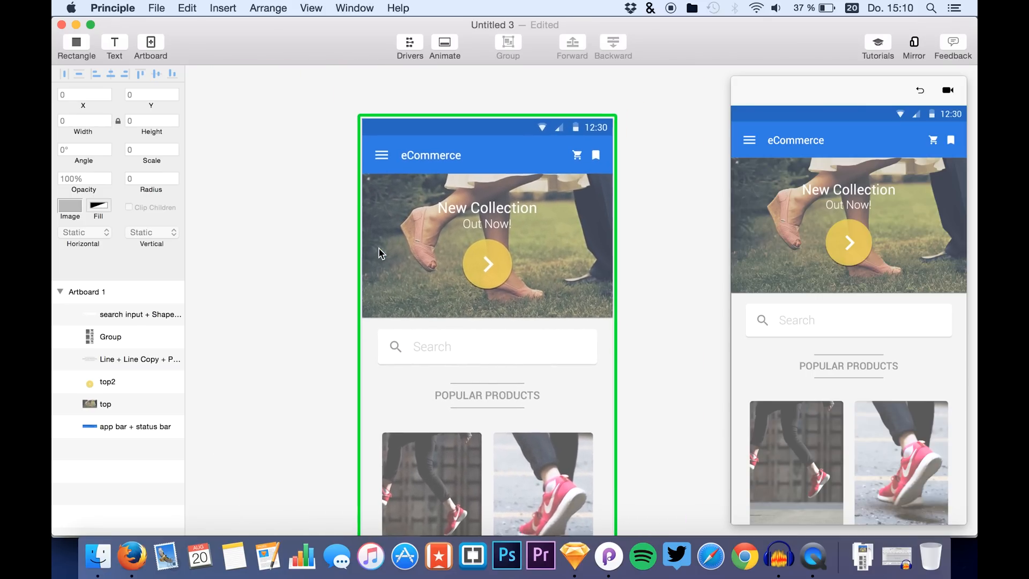
scroll(378, 246, "right", 2)
scroll(378, 248, "down", 1)
scroll(378, 247, "left", 1)
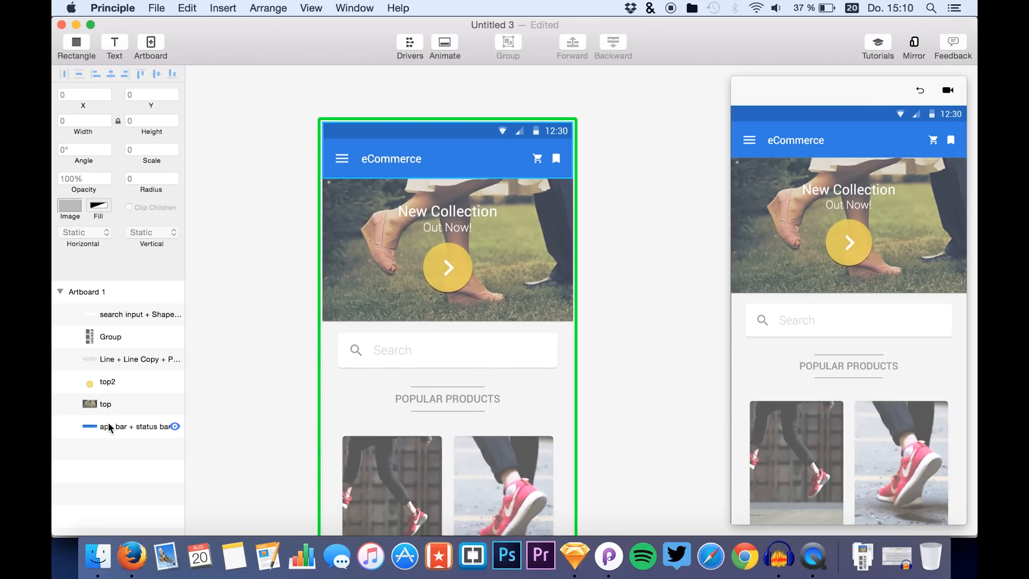
Move the app bar + status bar layer to the front of Artboard 1's stack, followed by top2 and the top banner image.
left_click_drag(108, 427, 104, 305)
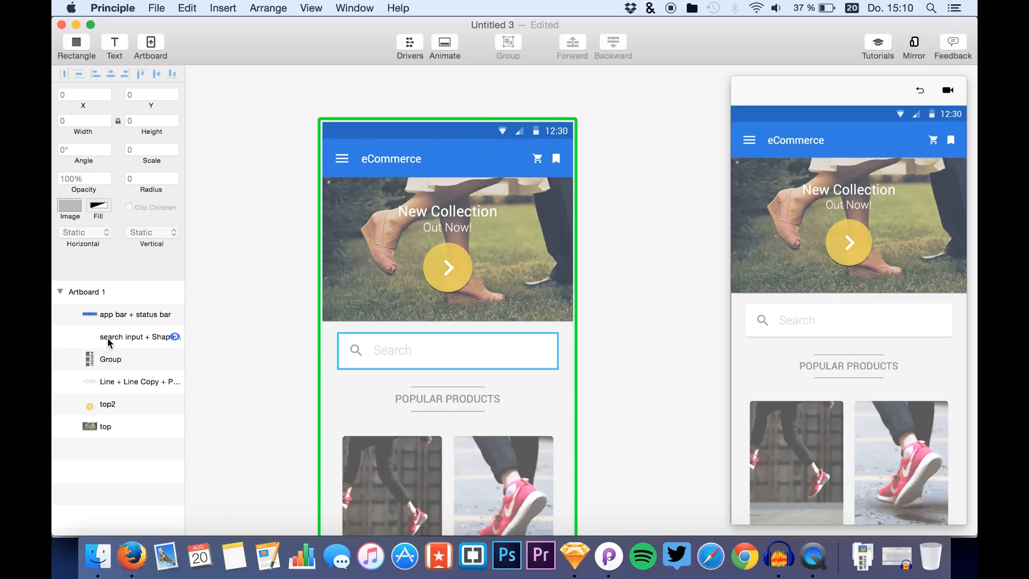
left_click(96, 425)
left_click_drag(111, 422, 122, 338)
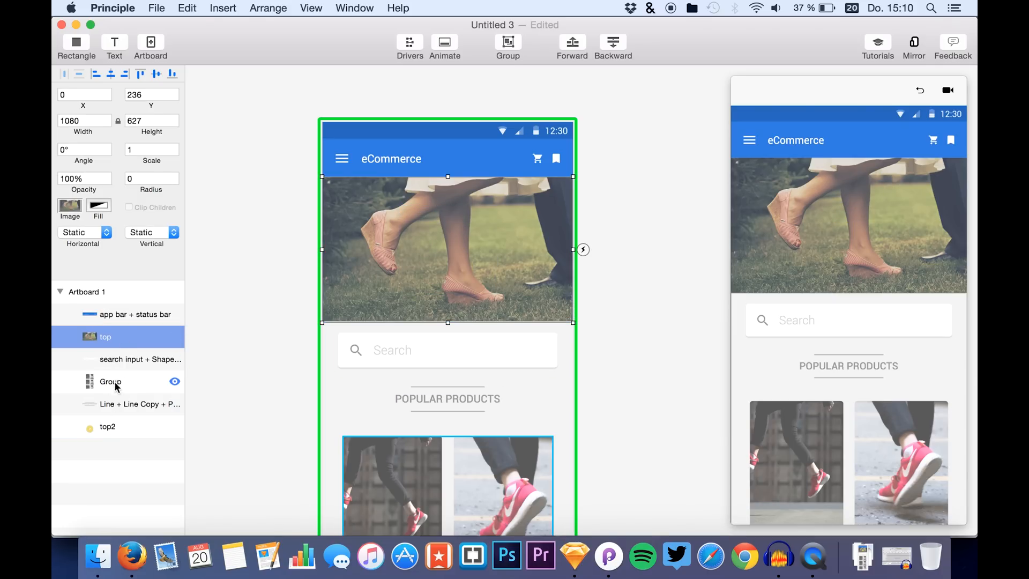
left_click_drag(110, 426, 113, 329)
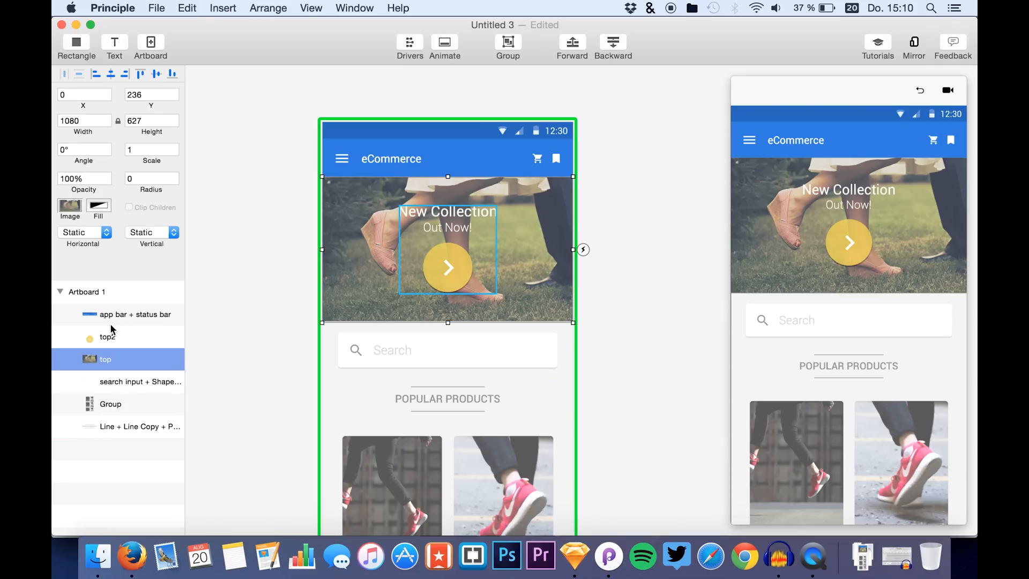
Move the Line + Line Copy heading layer above Group, leaving the product Group at the back of the layer stack.
left_click(114, 387)
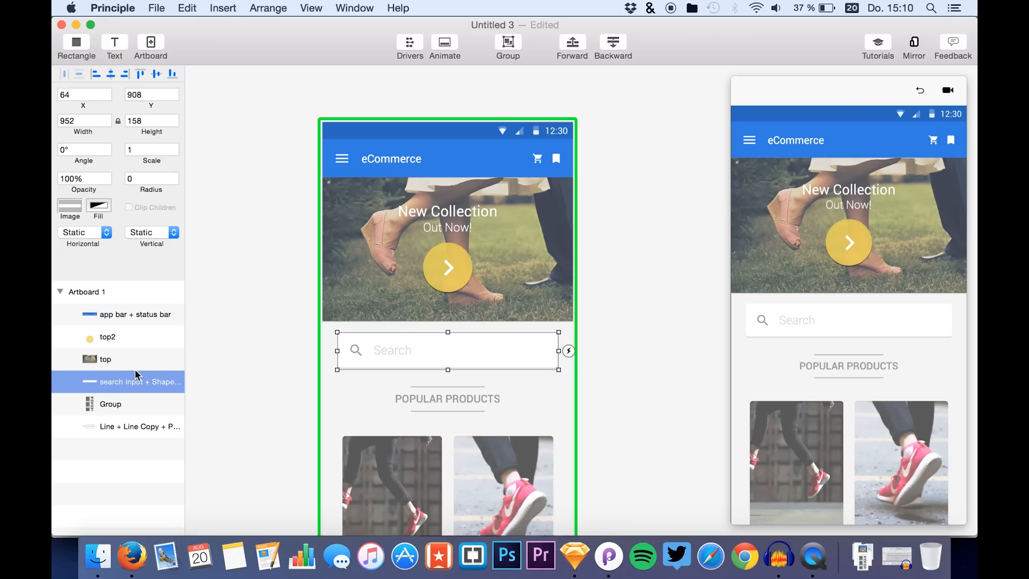
left_click(113, 408)
left_click_drag(113, 423, 113, 389)
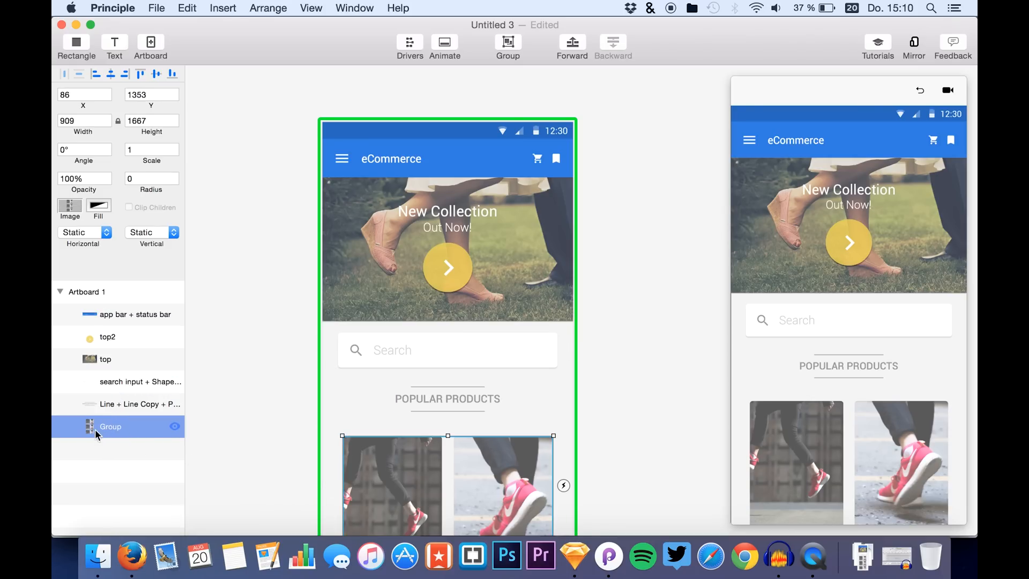
Test the stacking order by moving the product Group up over the search input and banner, and undo the move.
scroll(461, 467, "down", 5)
scroll(461, 467, "up", 6)
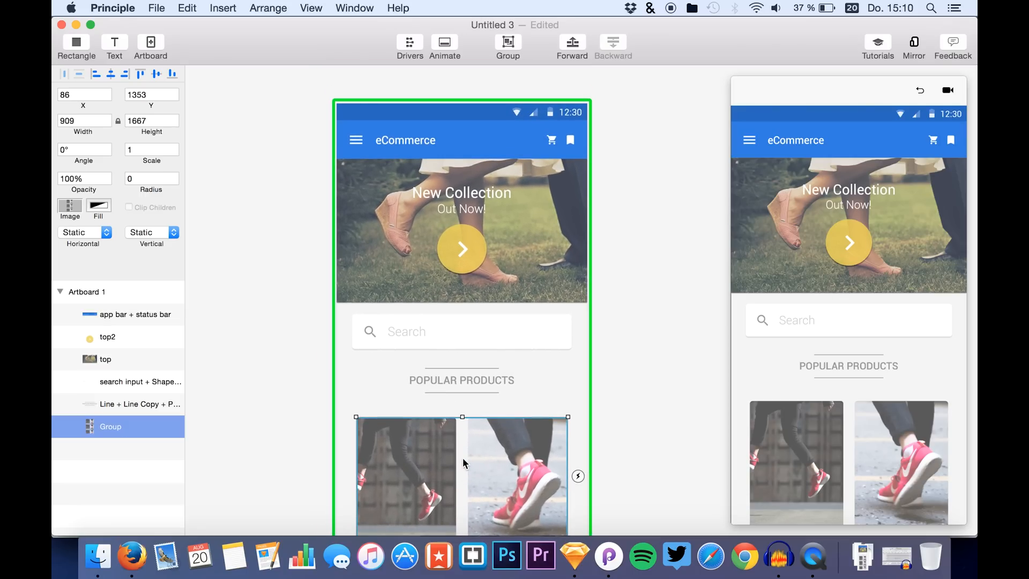
left_click_drag(462, 461, 421, 236)
key("ctrl+z")
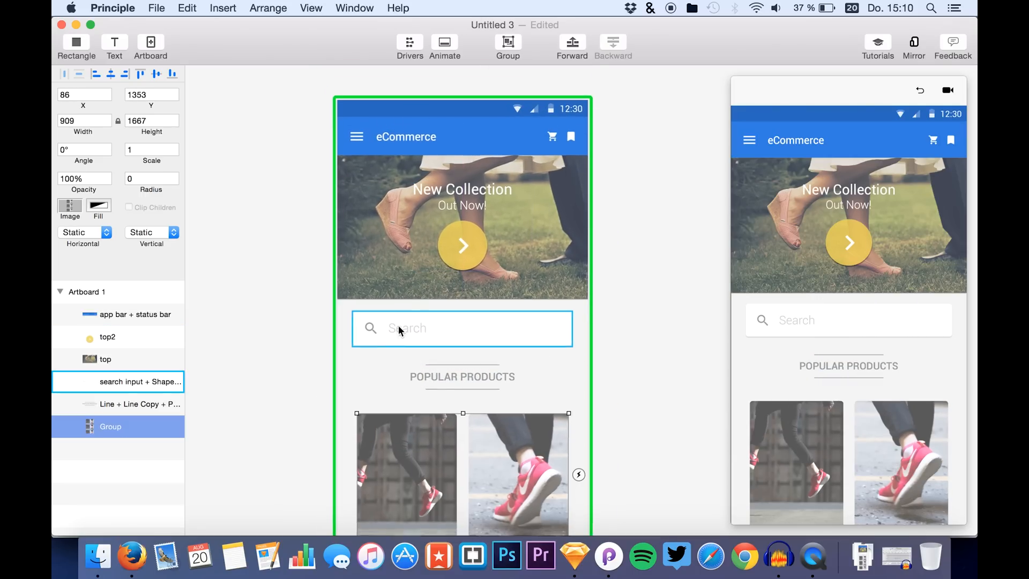
scroll(397, 326, "down", 5)
scroll(397, 326, "up", 5)
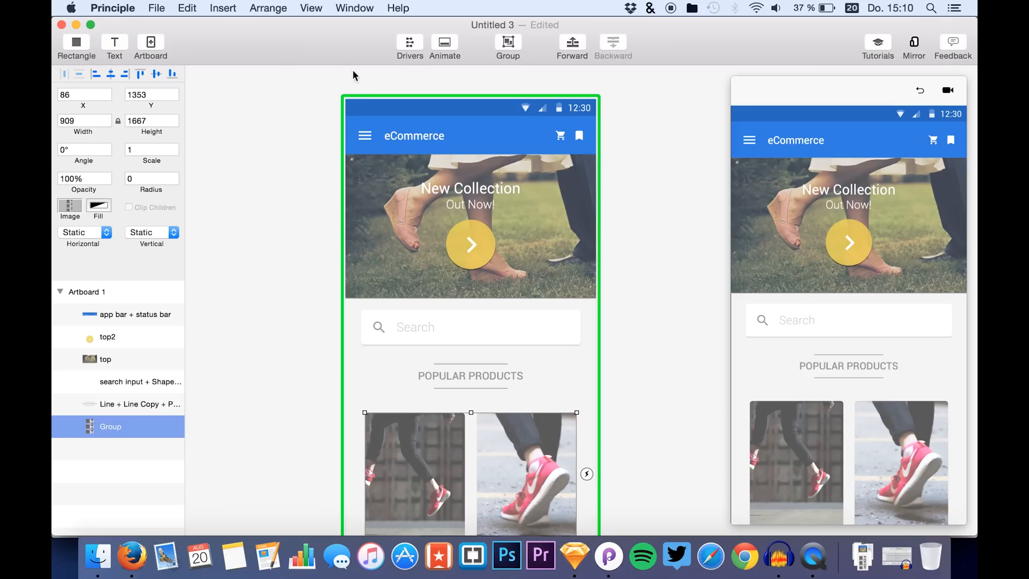
Show the drivers for Artboard 1 and set the product Group's vertical behavior to Scroll.
left_click(410, 42)
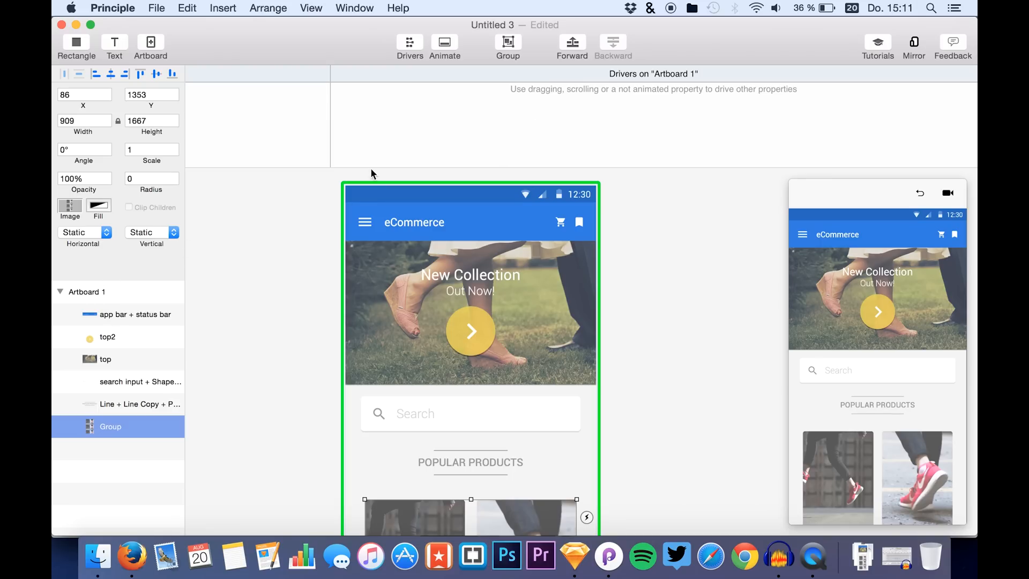
scroll(259, 358, "down", 5)
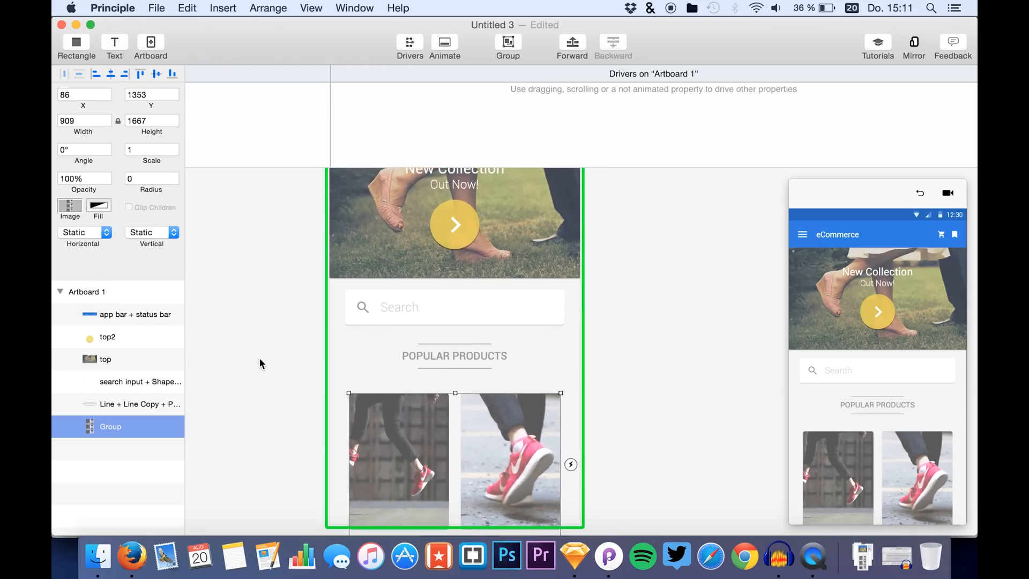
scroll(297, 351, "down", 1)
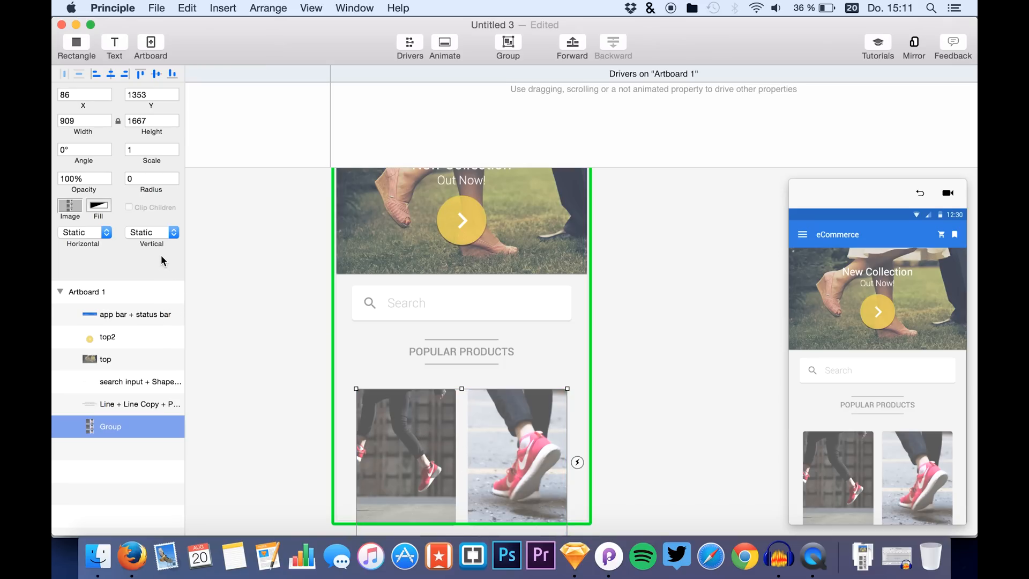
left_click(166, 232)
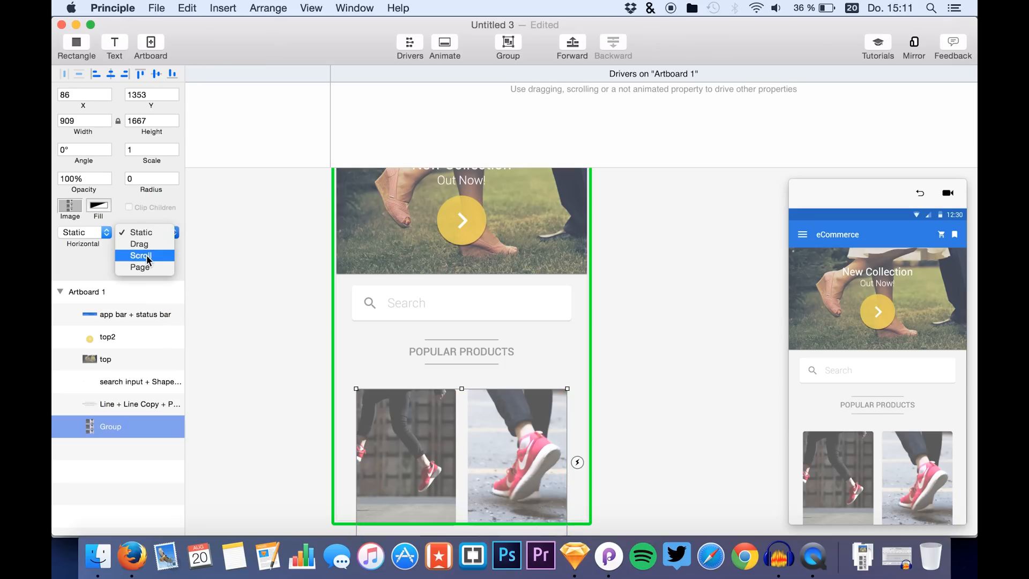
left_click(227, 160)
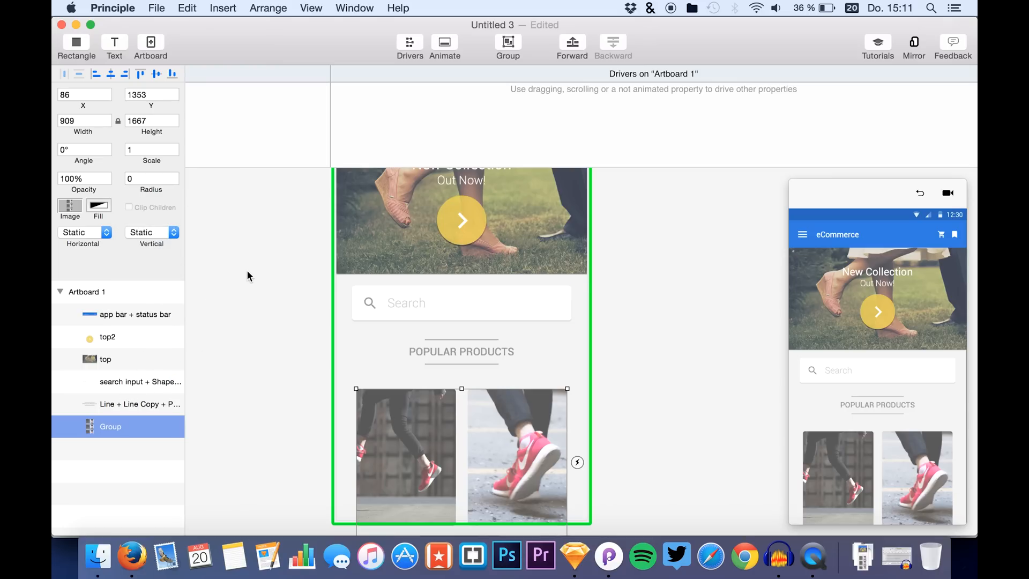
left_click(143, 234)
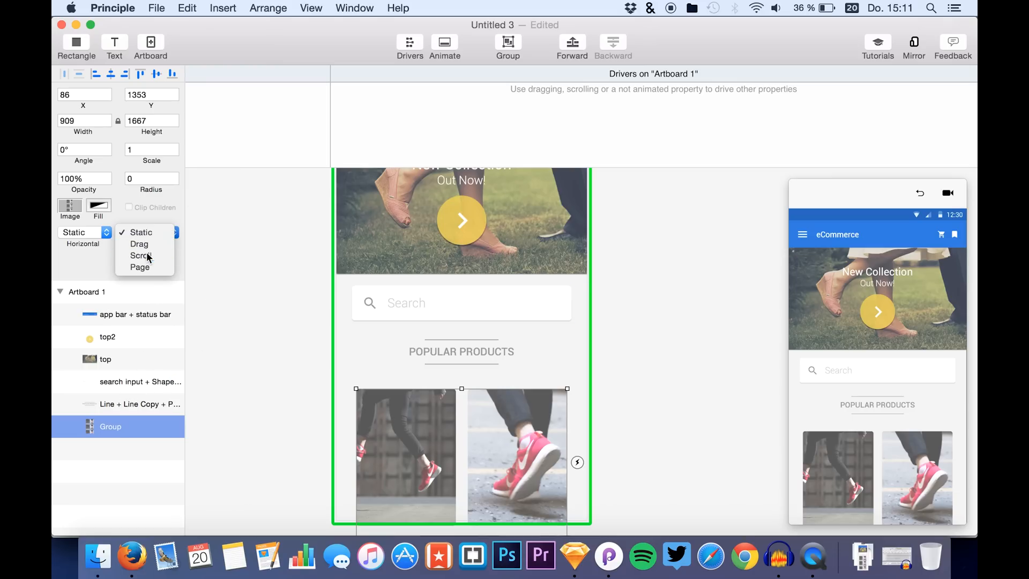
left_click(146, 252)
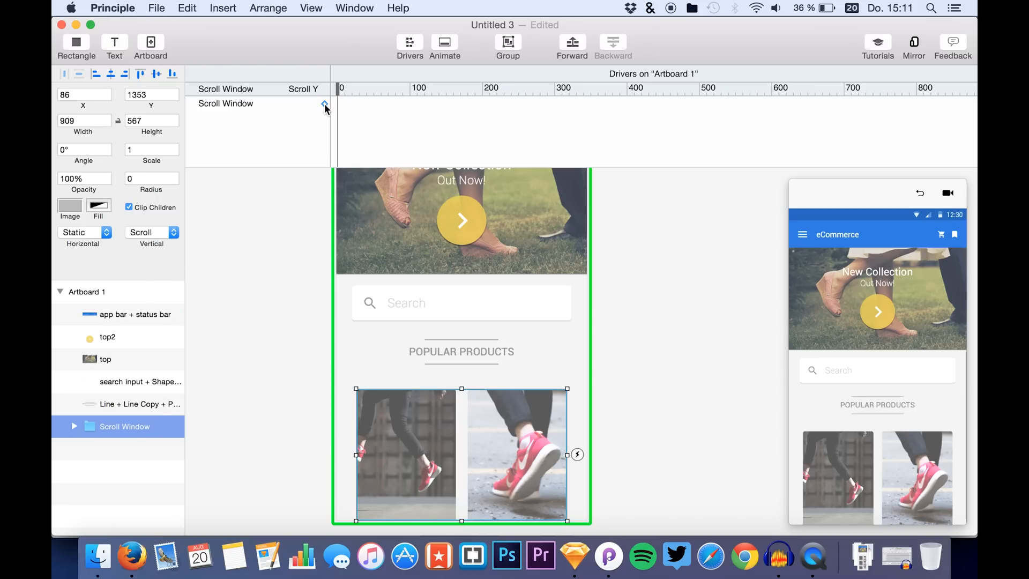
Add a Y driver for the Scroll Window with a keyframe at Scroll Y 0, and preview the scrolling along the timeline.
left_click(324, 105)
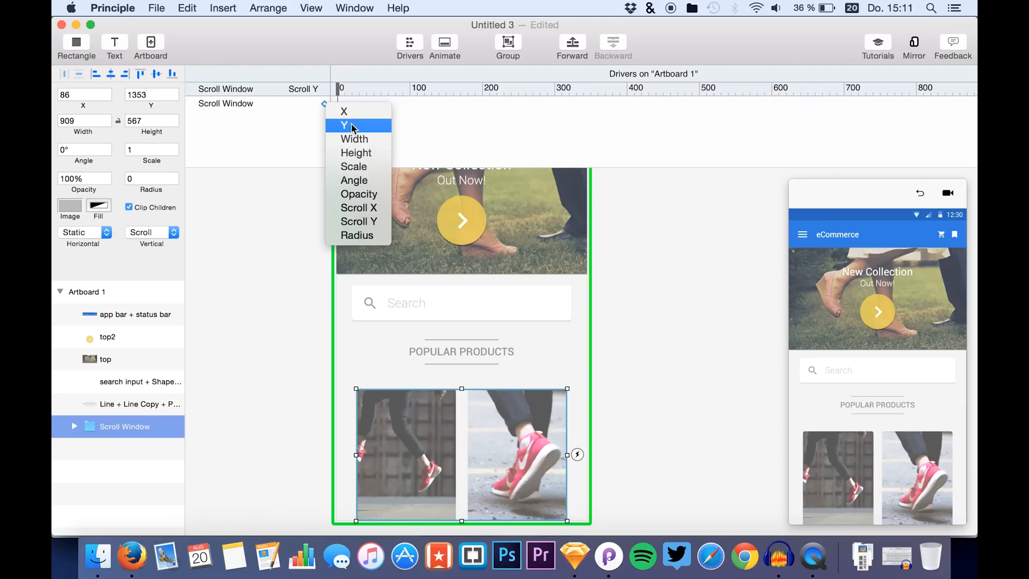
left_click(352, 123)
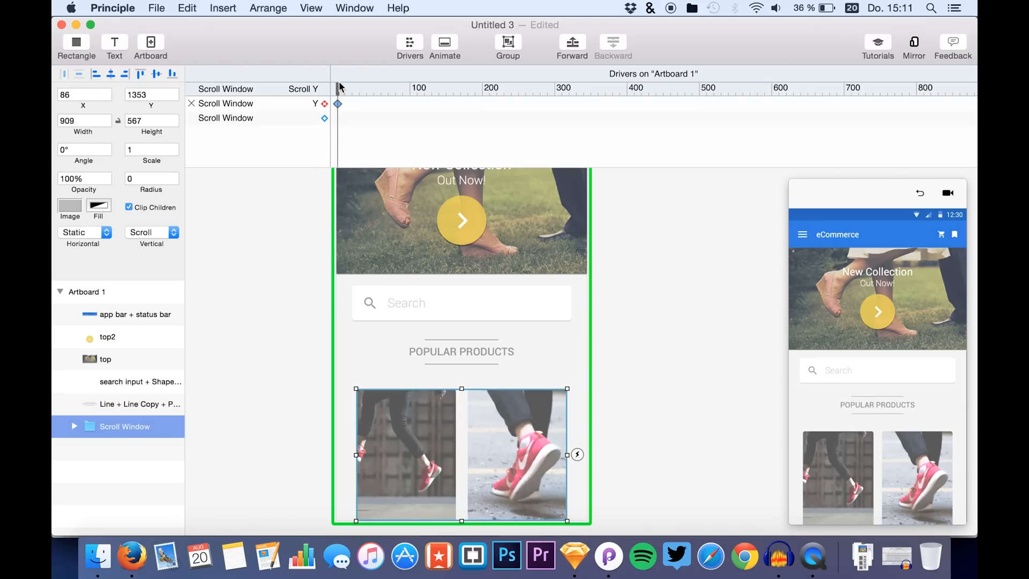
left_click_drag(339, 89, 379, 109)
left_click_drag(444, 110, 750, 91)
scroll(662, 114, "right", 10)
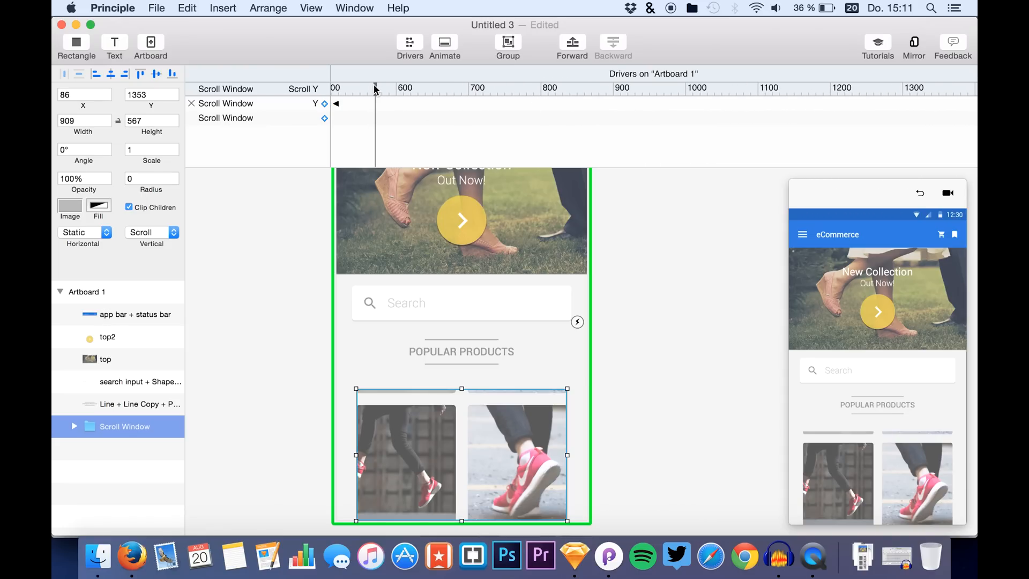
scroll(374, 257, "up", 5)
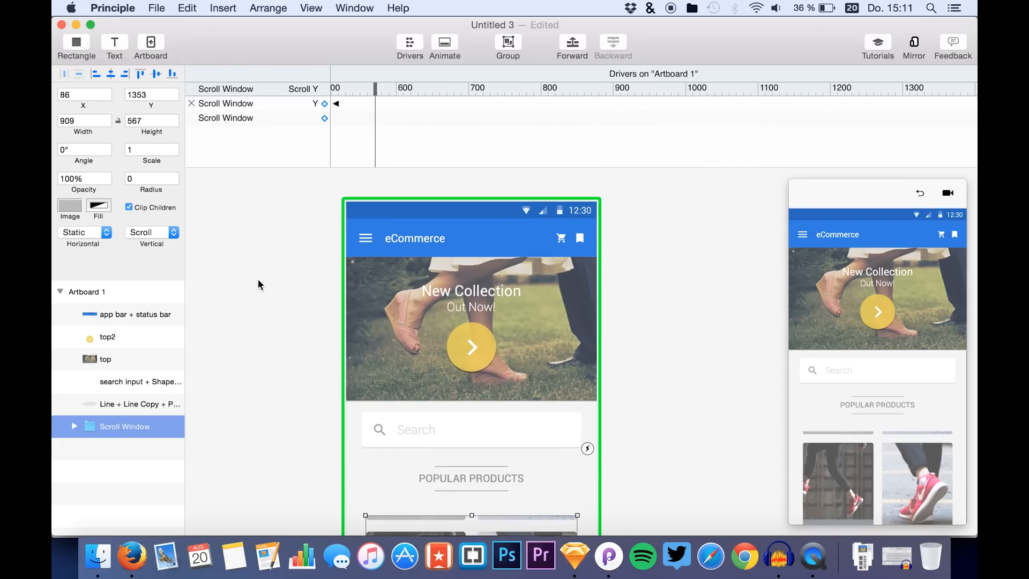
Hide the top banner image and try to extend the Scroll Window's upper edge with the driver playhead at about 1290.
left_click(174, 358)
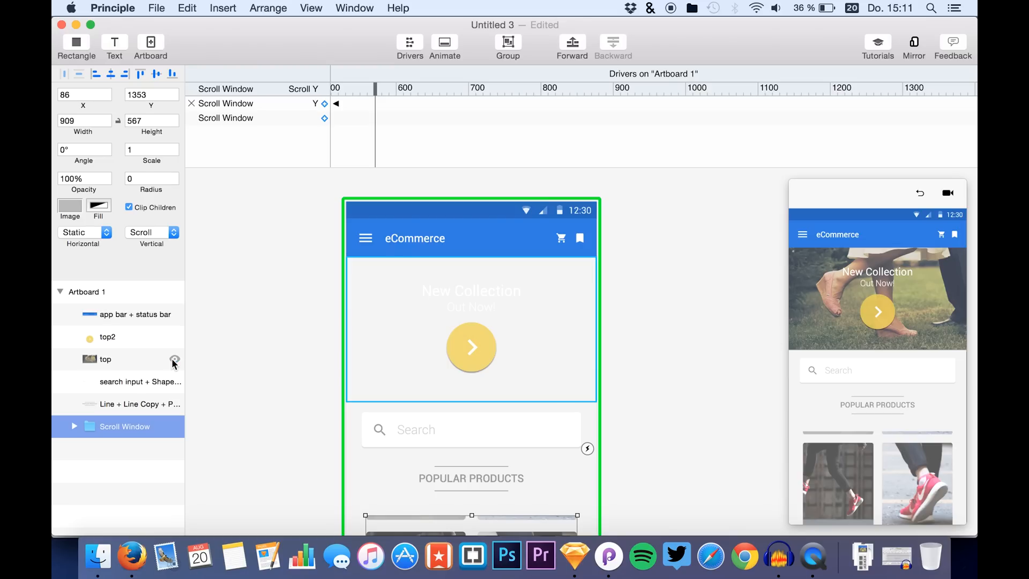
left_click_drag(385, 88, 893, 89)
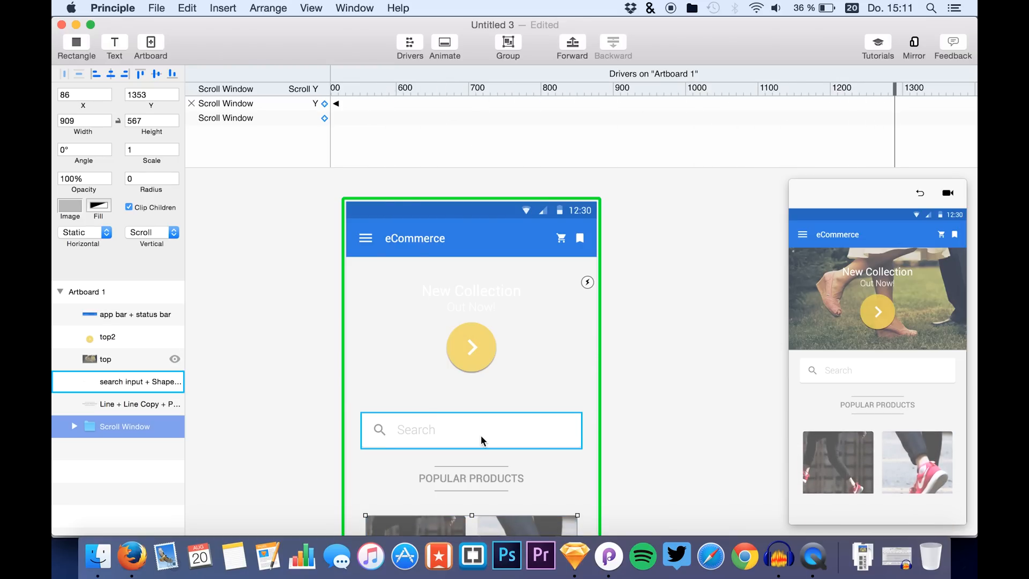
left_click_drag(472, 513, 472, 497)
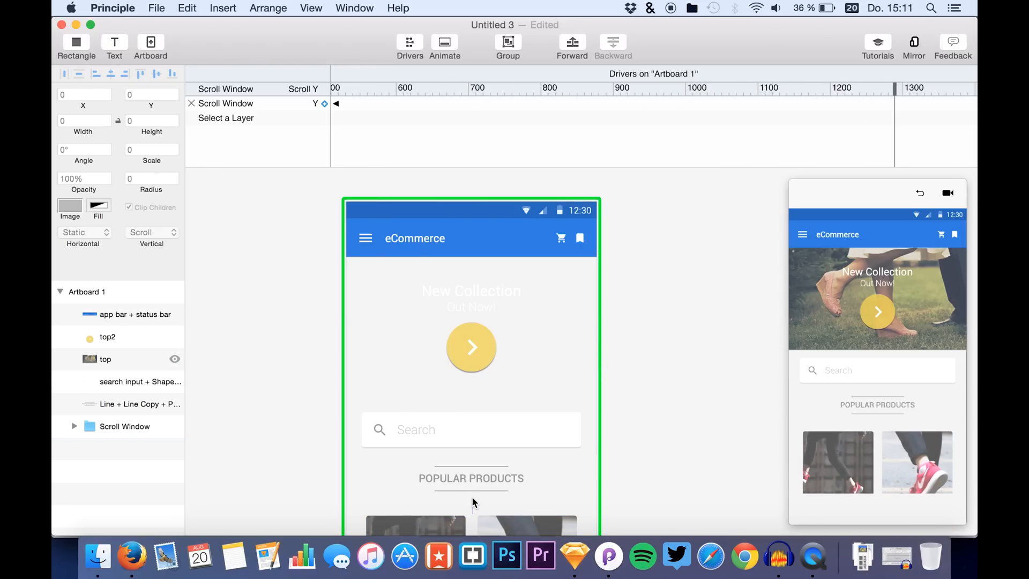
left_click(120, 426)
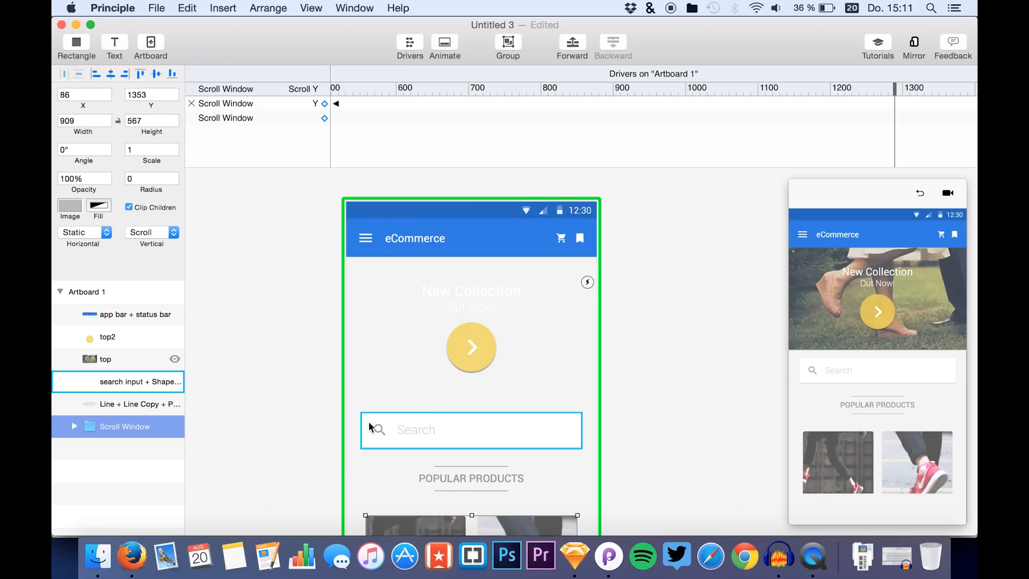
scroll(368, 420, "down", 3)
left_click_drag(470, 442, 467, 410)
left_click(120, 428)
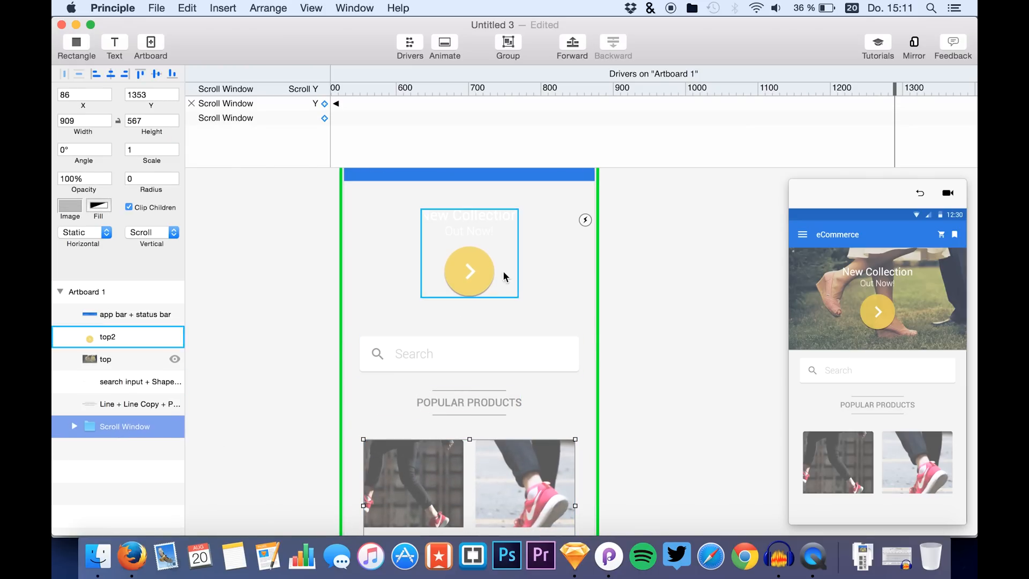
Return the driver playhead to the Scroll Window's Y keyframe at 0.
scroll(731, 170, "up", 1)
scroll(731, 171, "down", 2)
scroll(731, 170, "left", 1)
scroll(731, 171, "up", 1)
scroll(731, 170, "up", 2)
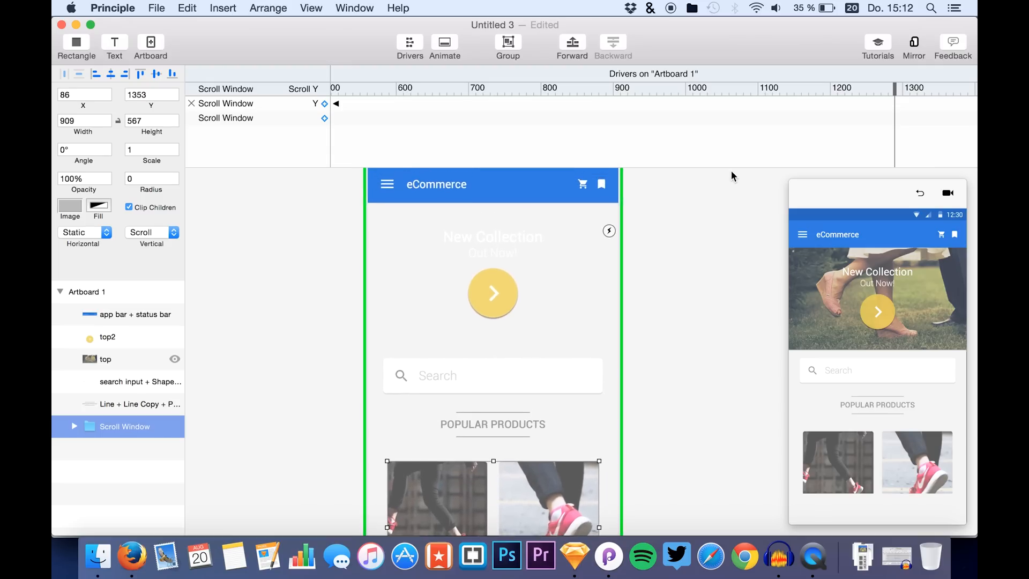
left_click_drag(796, 88, 378, 116)
scroll(377, 116, "left", 10)
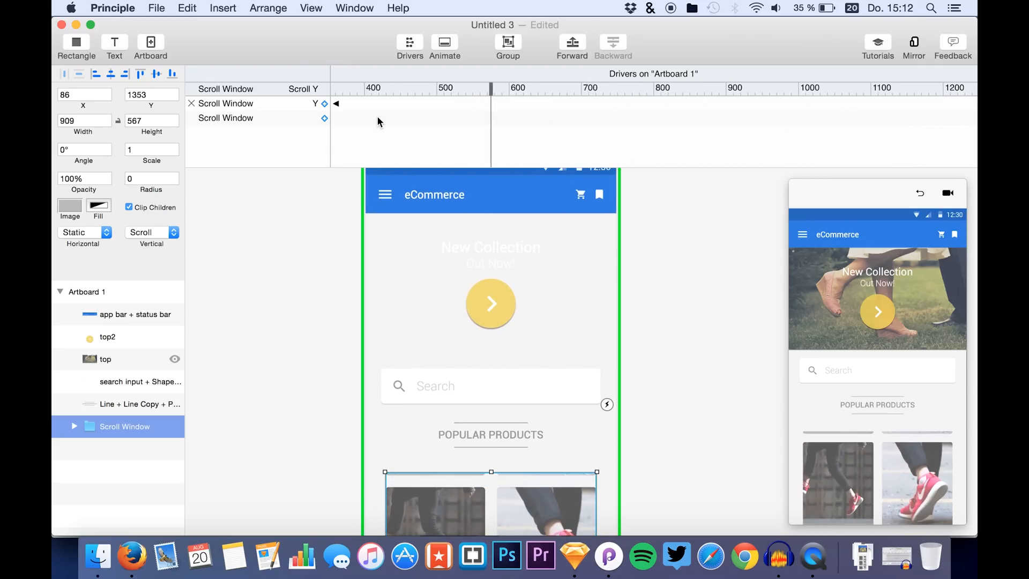
left_click(441, 88)
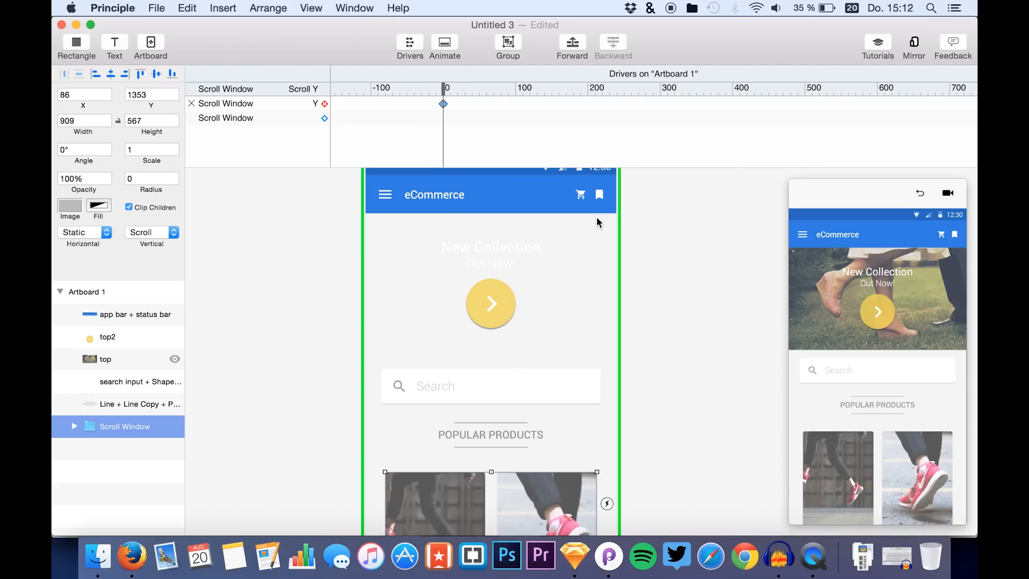
Extend the Scroll Window's upper edge to the bottom of the app bar, at Y 236 with height 1684.
left_click_drag(815, 460, 810, 278)
left_click(115, 448)
left_click(459, 473)
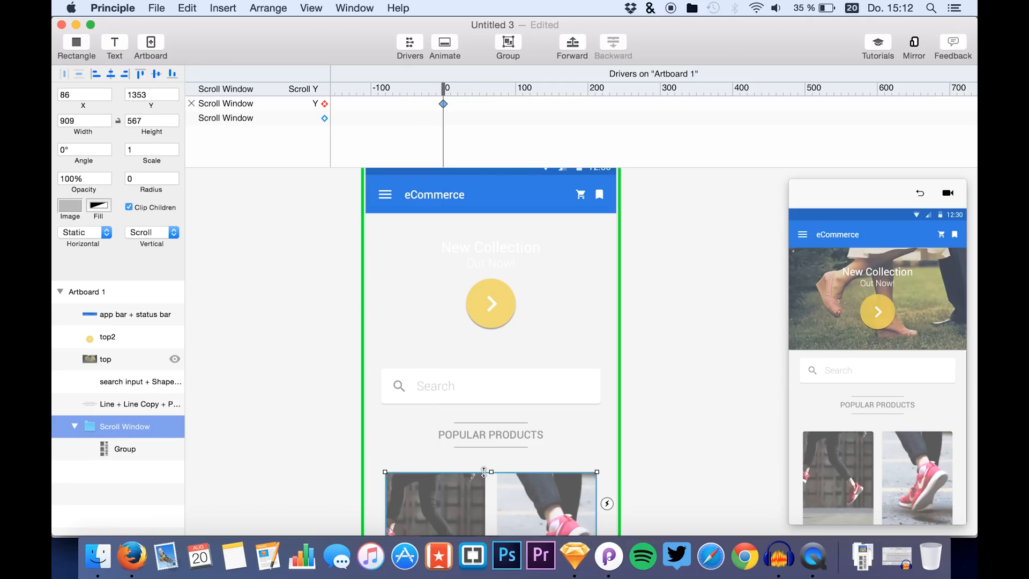
left_click_drag(484, 472, 487, 212)
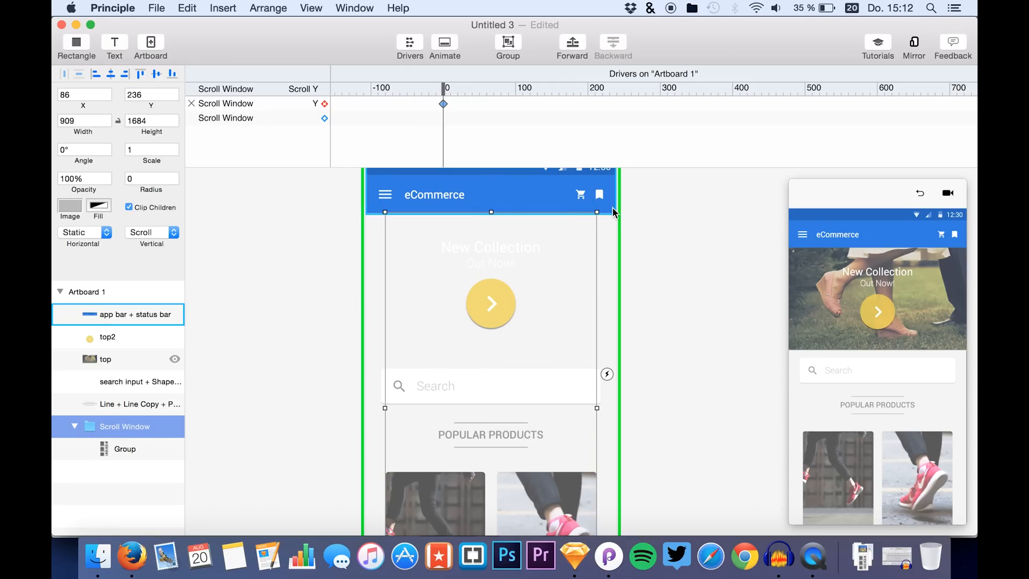
Preview the enlarged Scroll Window by scrubbing the driver playhead to about 650, and return it to 0.
left_click_drag(443, 88, 896, 85)
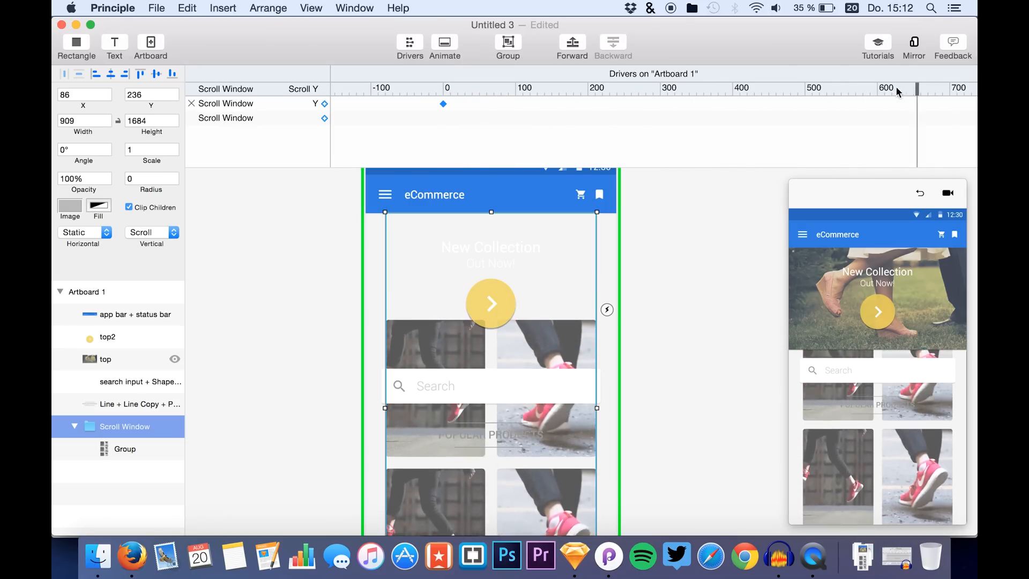
scroll(896, 88, "right", 5)
scroll(896, 88, "left", 2)
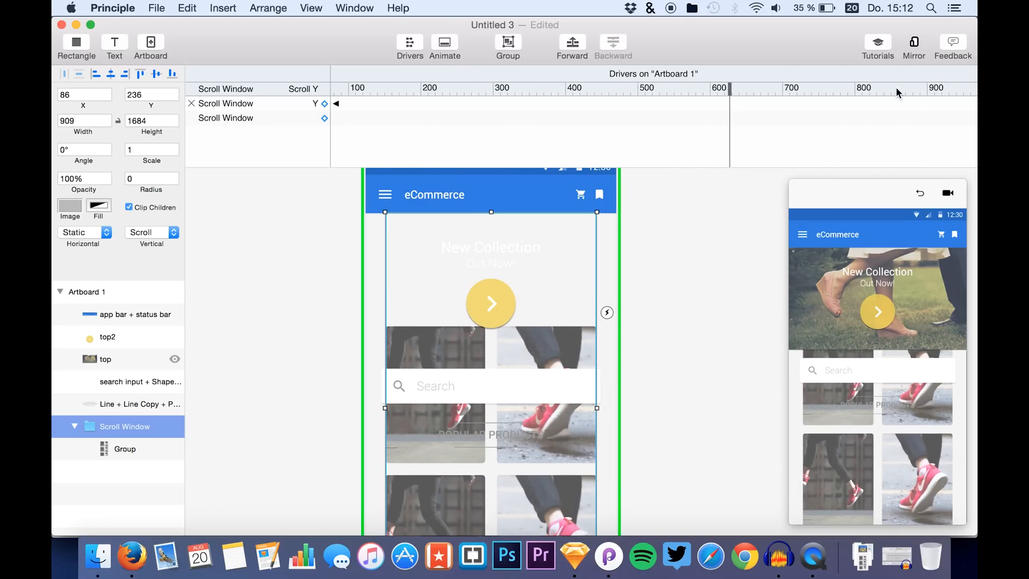
left_click_drag(746, 87, 592, 92)
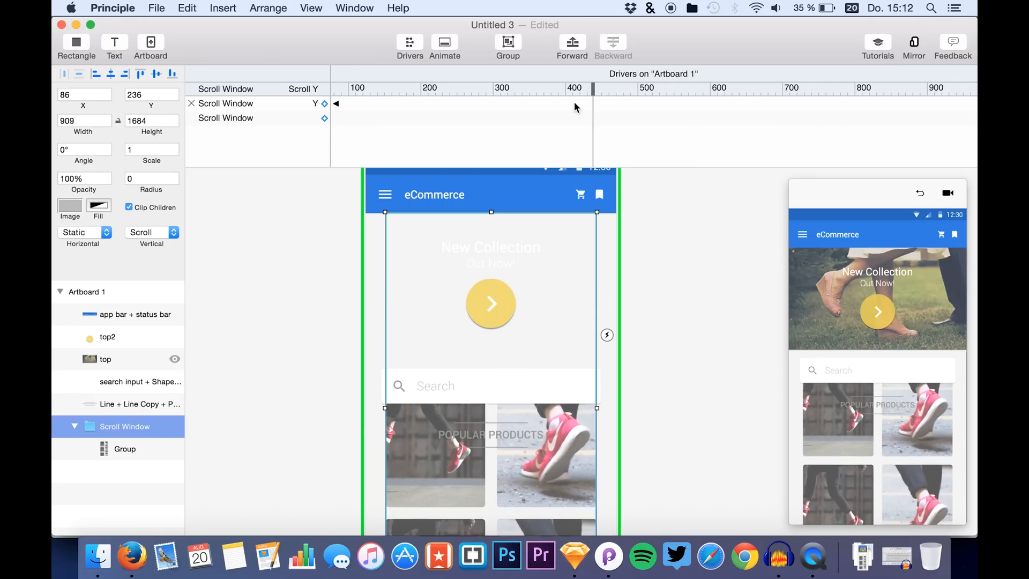
scroll(400, 121, "left", 5)
left_click(466, 88)
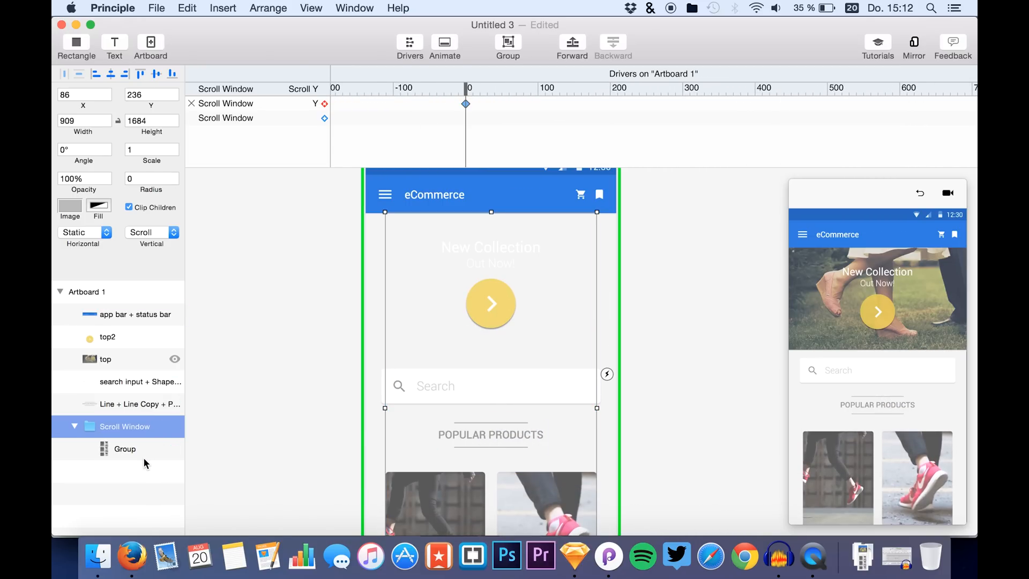
Show the top banner image again and rename the "app bar + status bar" layer to "top bar".
left_click(175, 359)
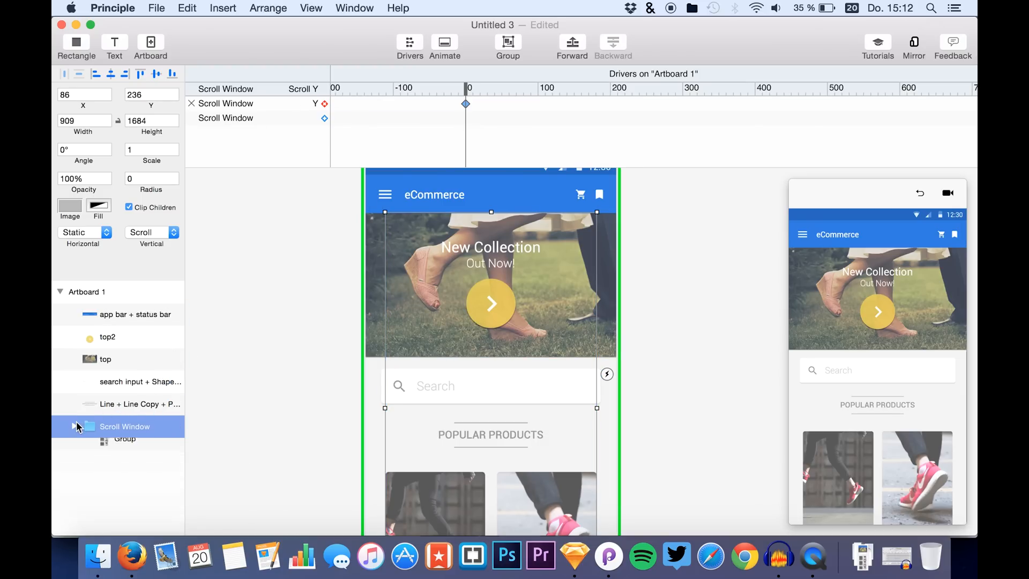
left_click(124, 405)
double_click(131, 314)
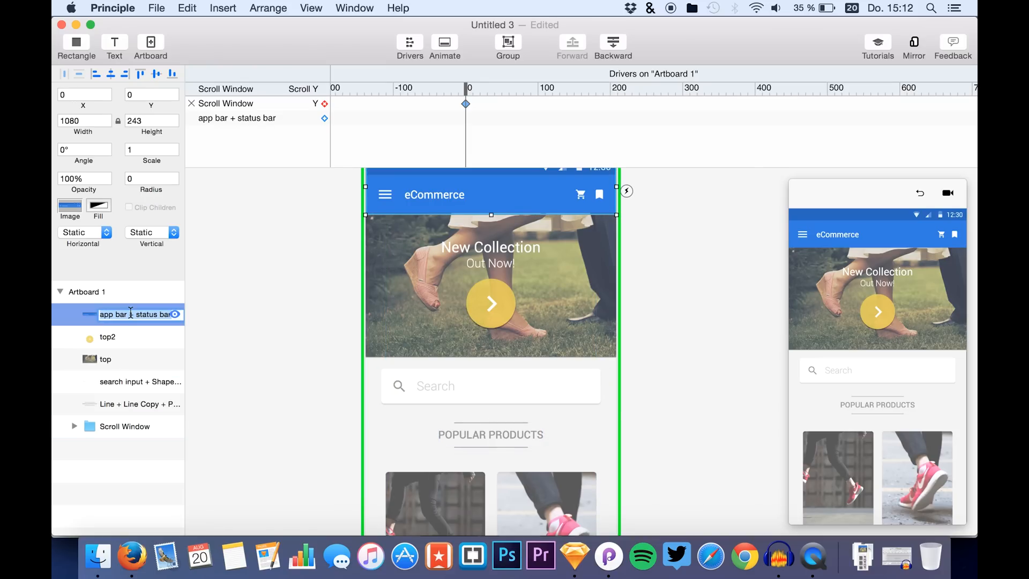
type("top bar")
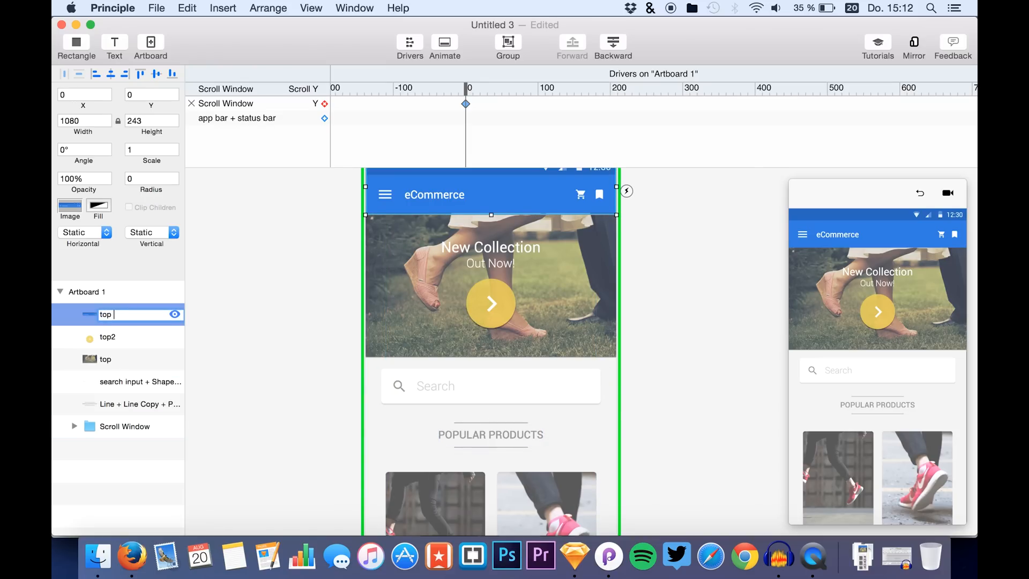
key("Return")
Rename the "top2" layer, which holds the New Collection text and yellow arrow, to "btn".
left_click(133, 334)
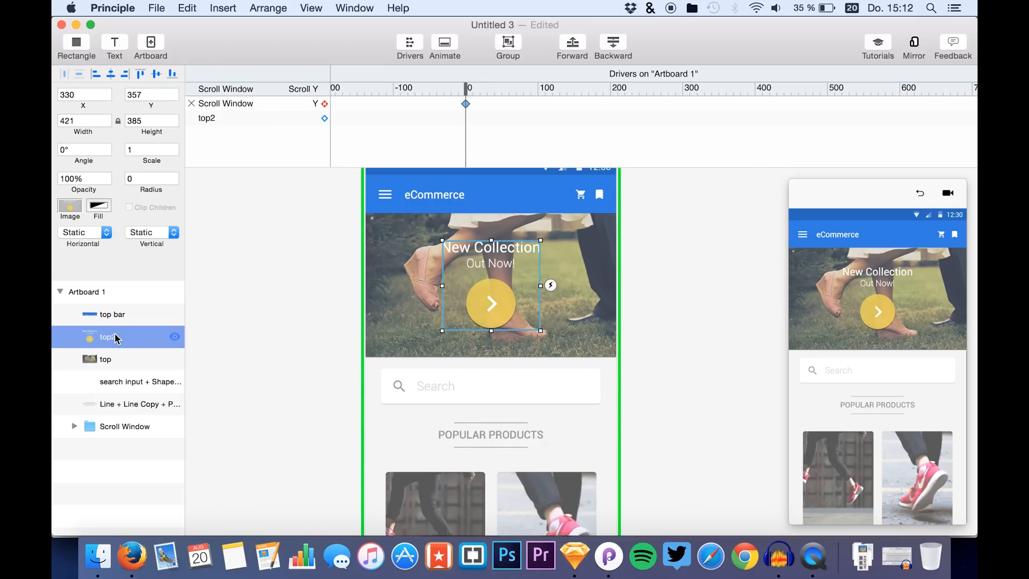
double_click(116, 337)
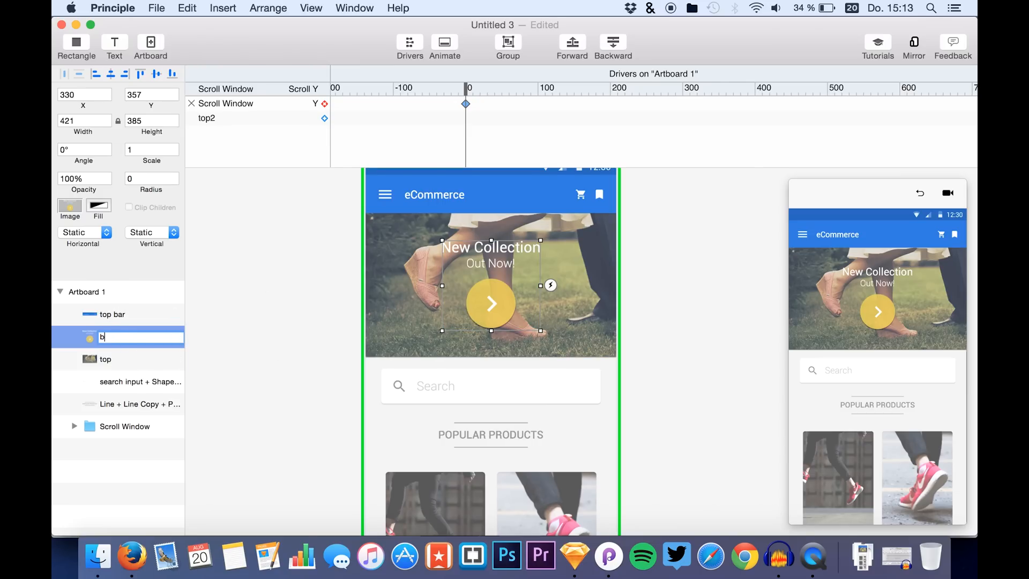
type("tn")
key("Return")
Rename the banner image layer "top" to "photo".
left_click(132, 382)
left_click(109, 361)
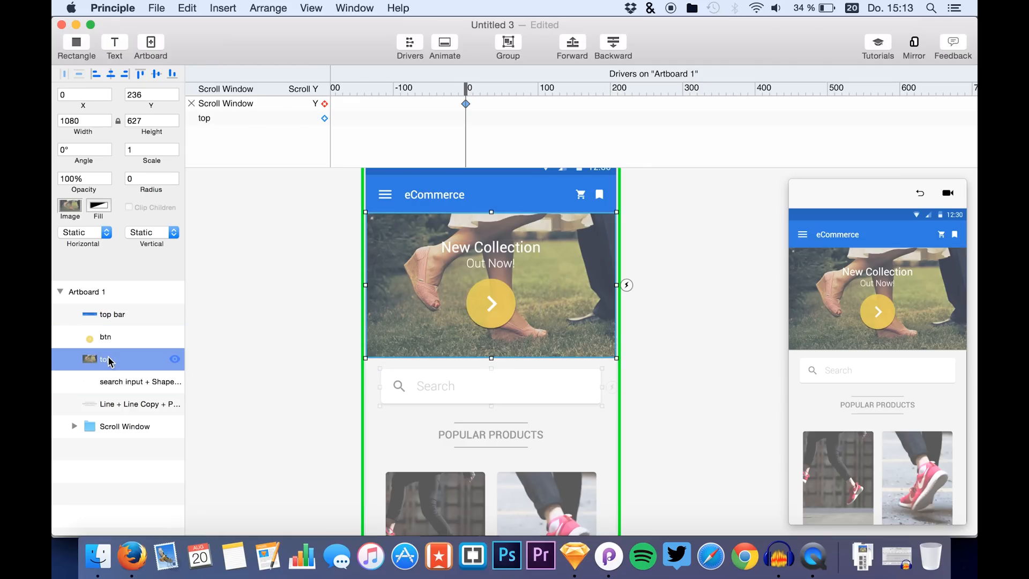
double_click(109, 360)
type("photo")
key("Return")
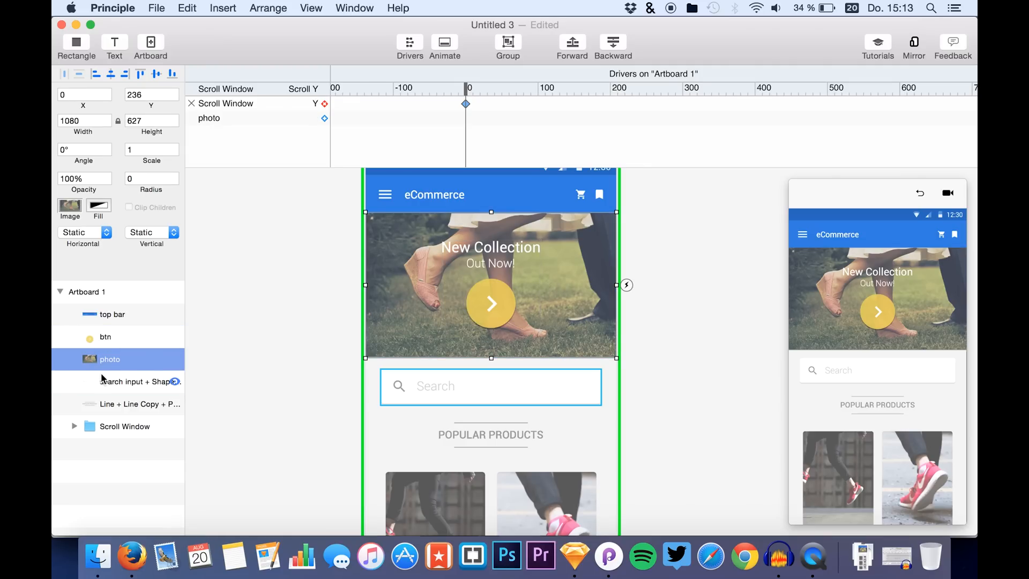
Rename the search input layer to "search".
left_click(115, 382)
double_click(116, 382)
type("search")
key("Return")
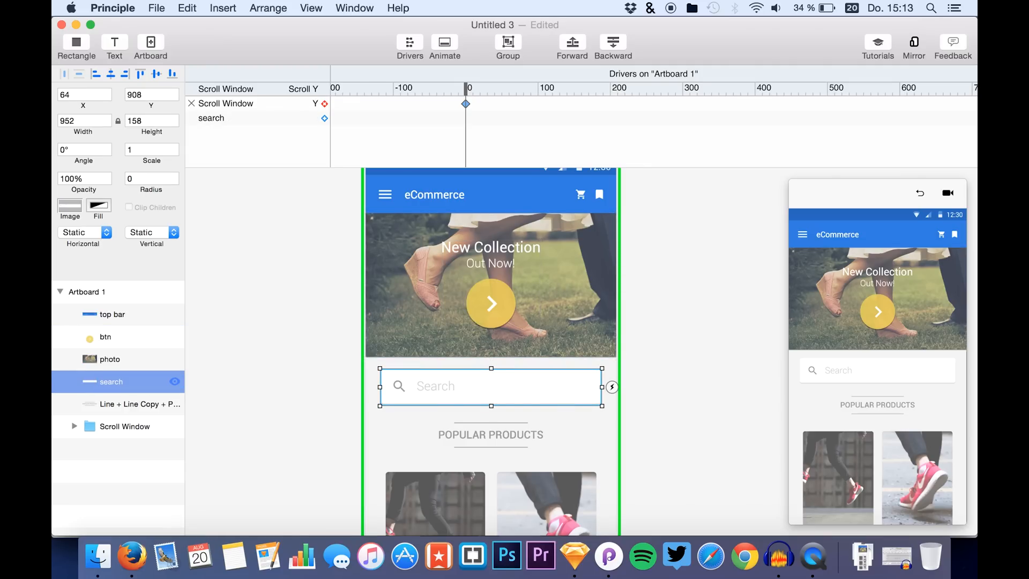
Rename the Popular Products heading layer to "txt" and deselect it.
left_click(144, 404)
double_click(144, 405)
type("t")
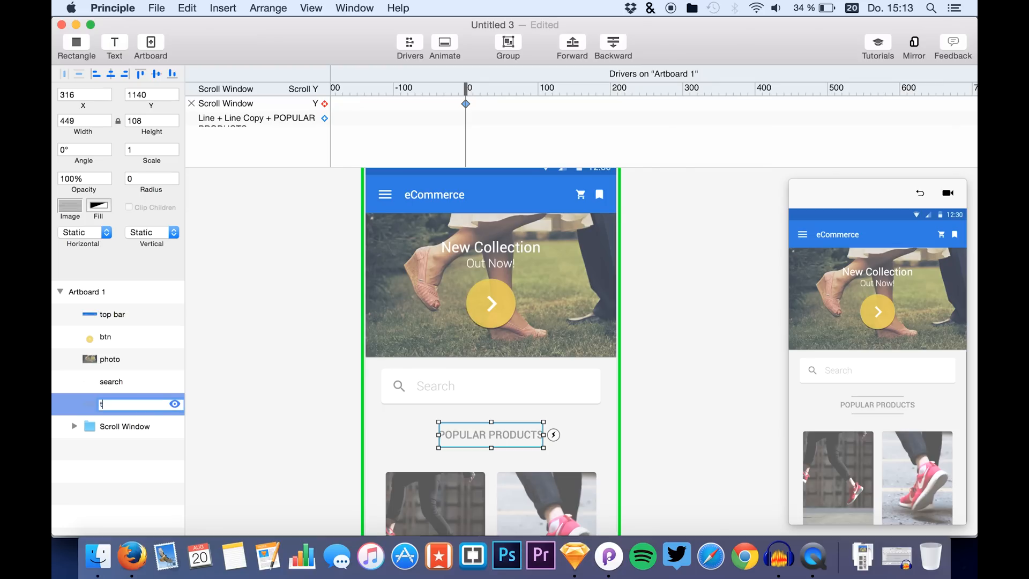
type("xt")
key("Return")
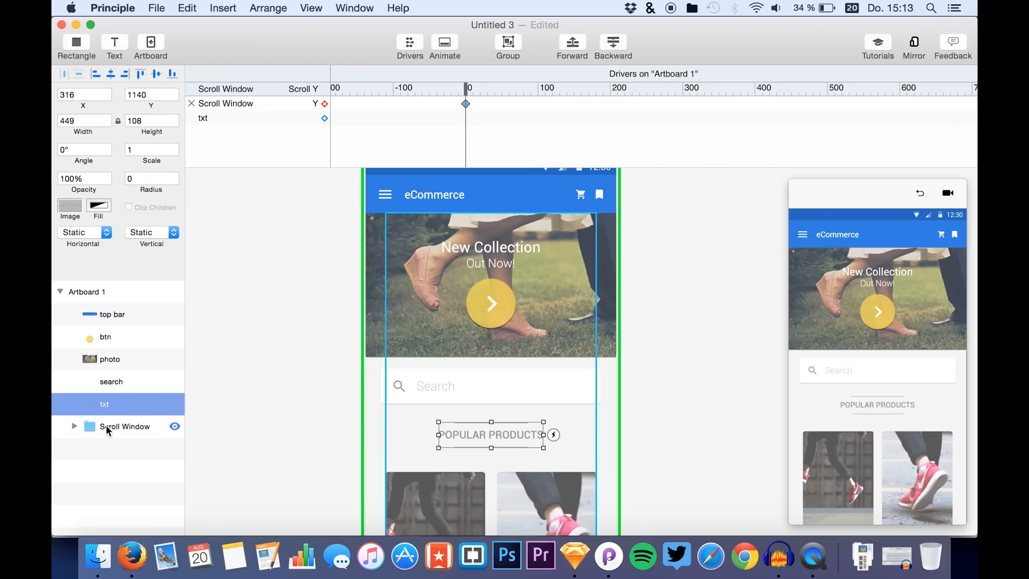
left_click(168, 472)
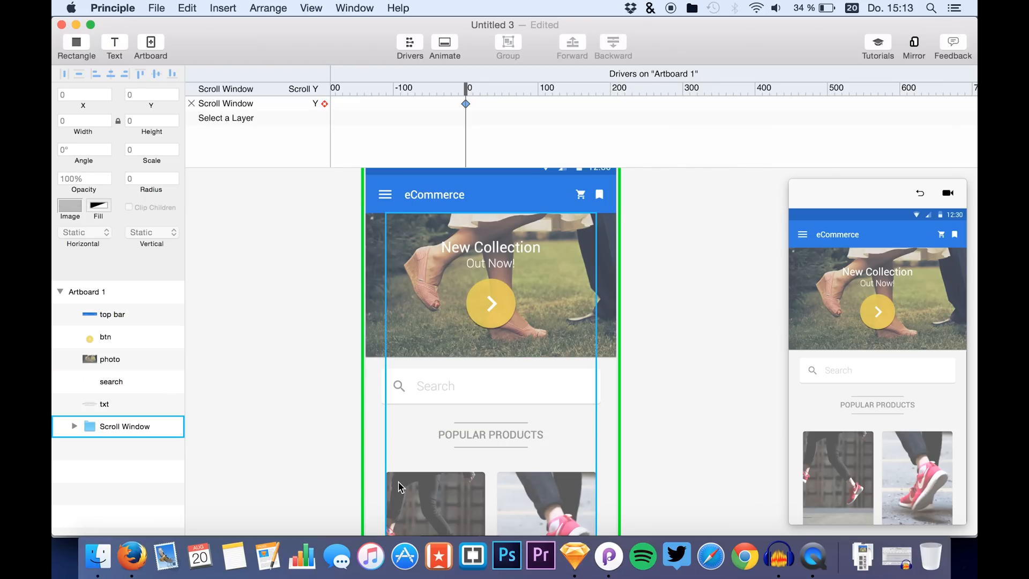
left_click(122, 427)
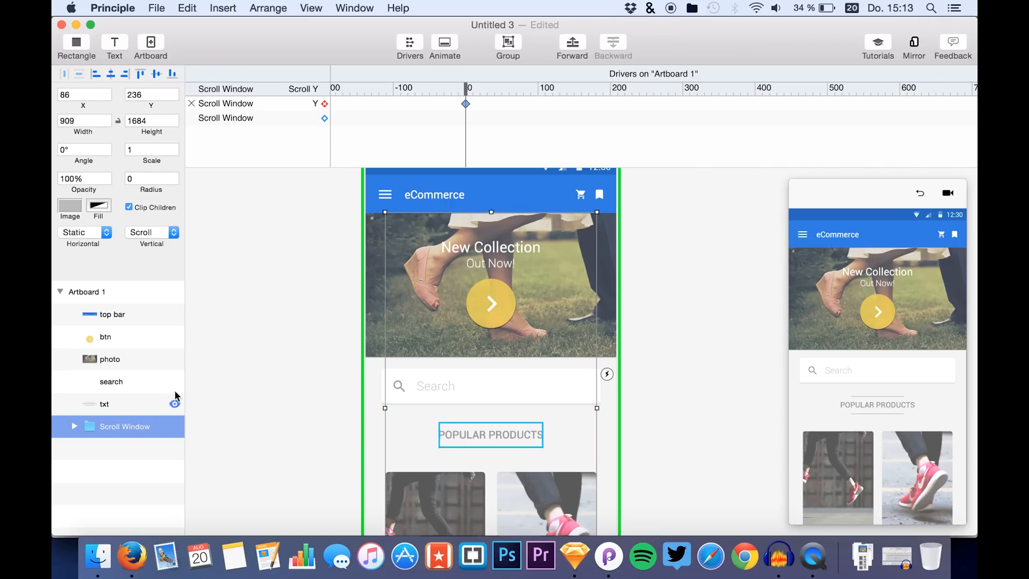
left_click(123, 411)
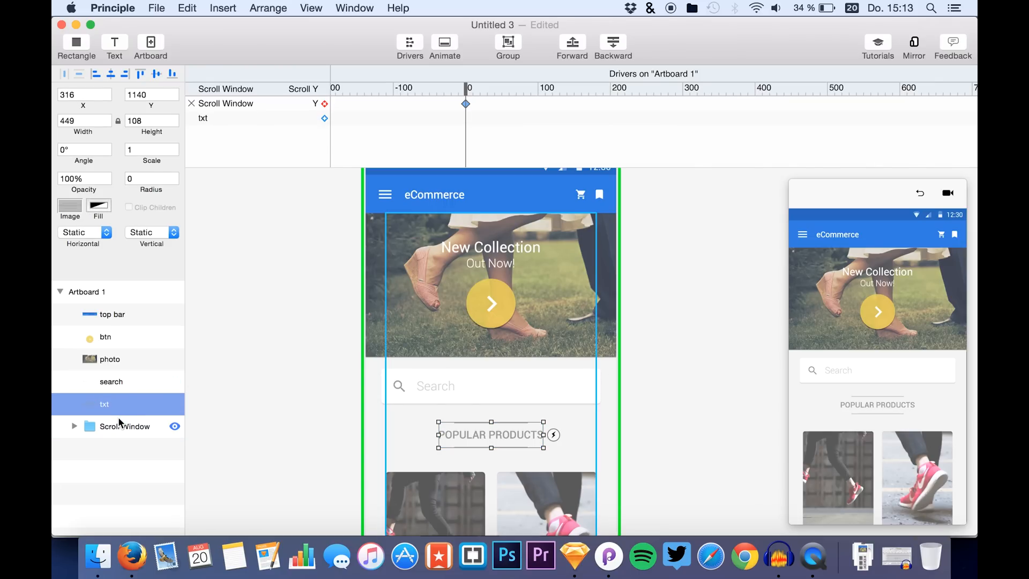
left_click(117, 431)
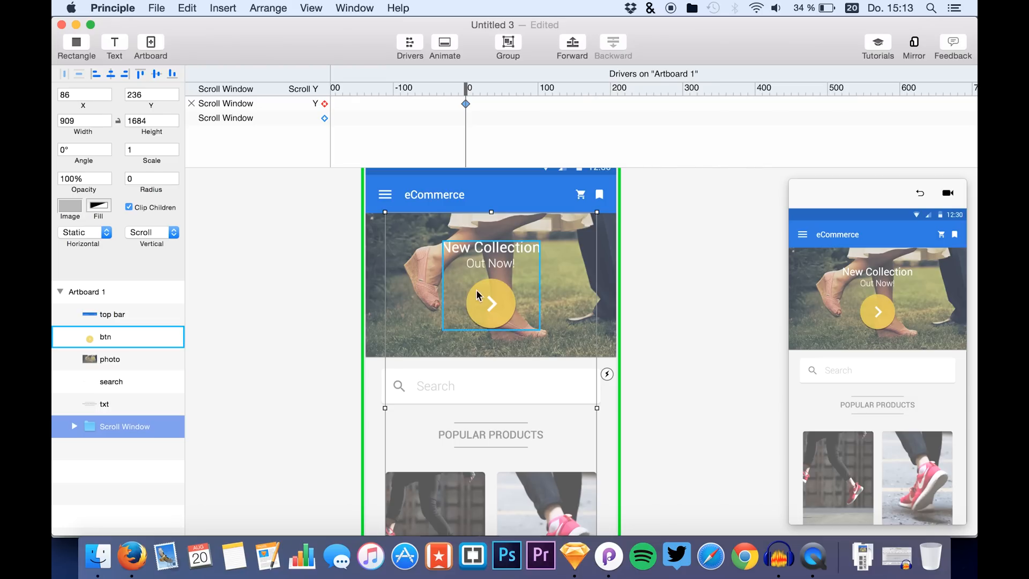
scroll(474, 209, "up", 3)
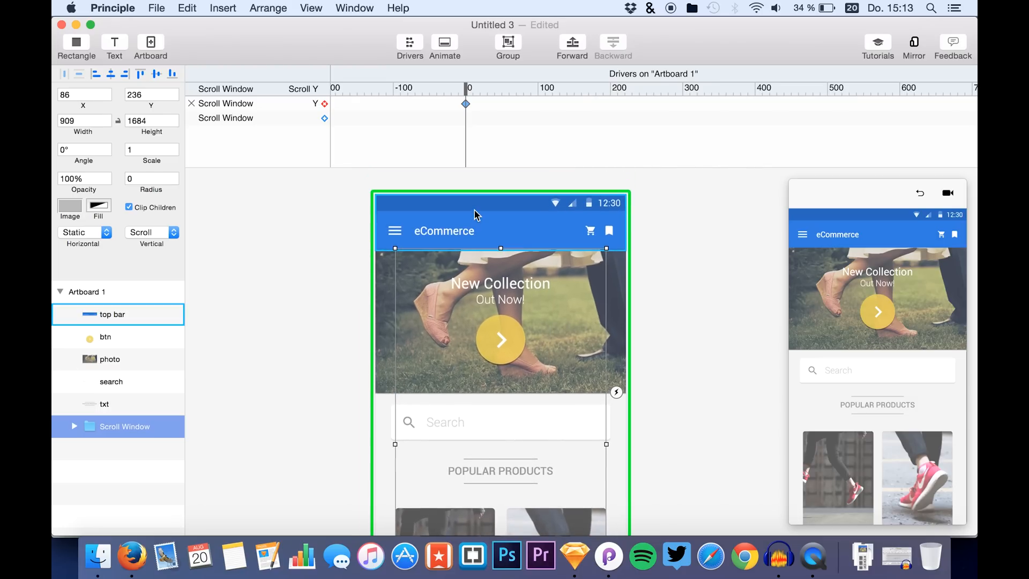
scroll(473, 214, "up", 2)
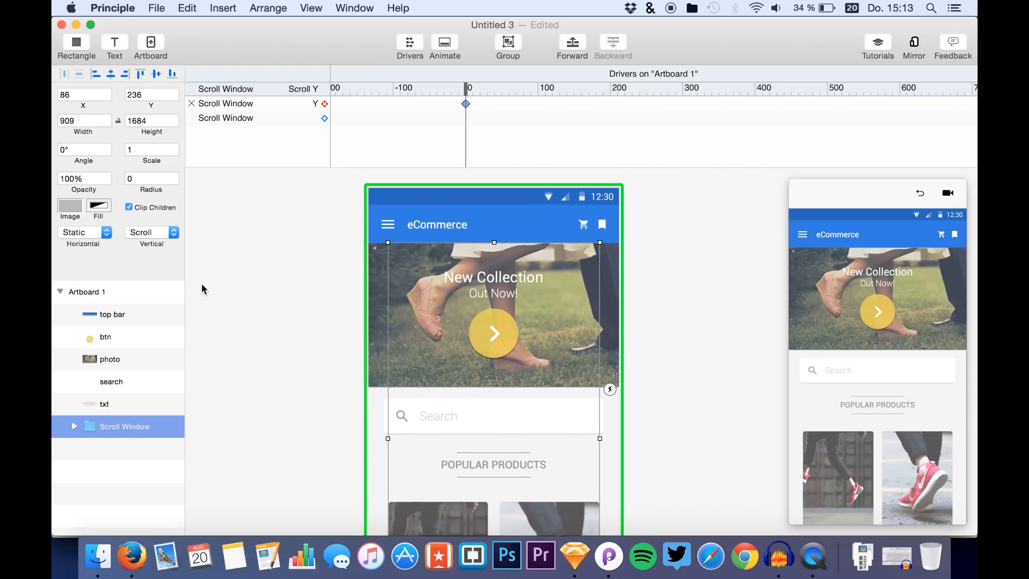
left_click(107, 298)
left_click(118, 426)
left_click(107, 411)
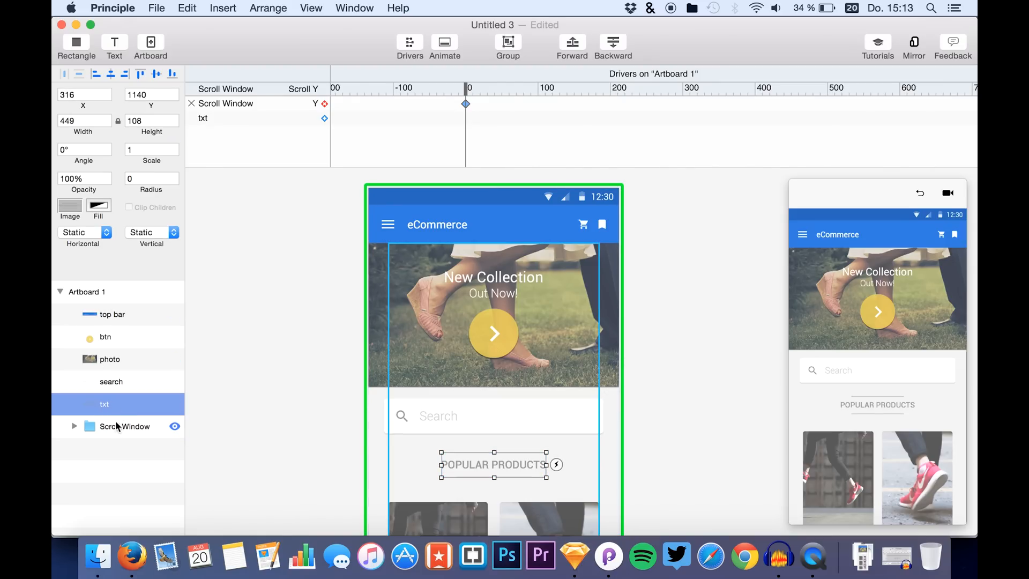
left_click(114, 427)
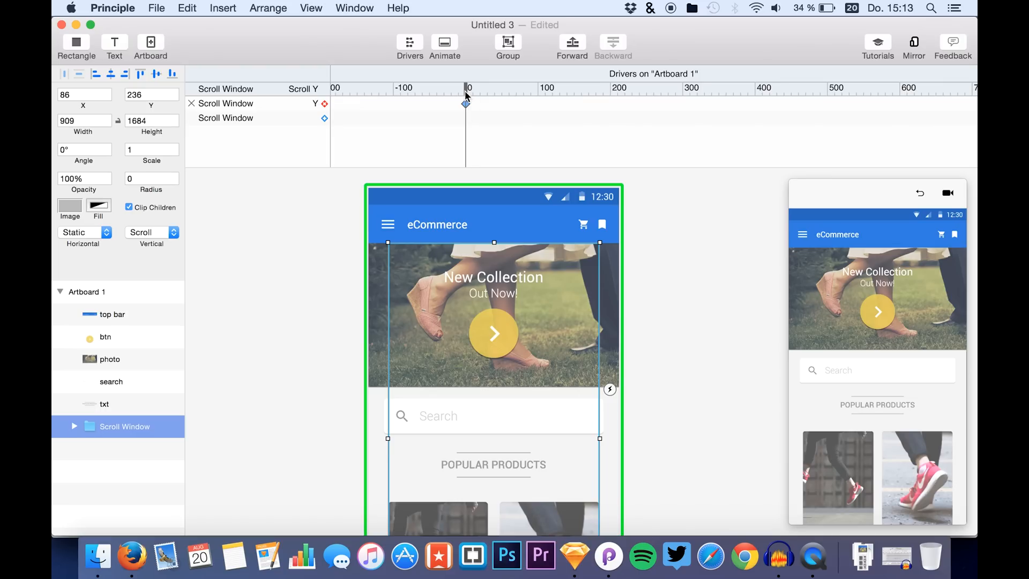
mouse_move(465, 91)
left_mouse_down()
mouse_move(402, 109)
mouse_move(506, 104)
mouse_move(466, 91)
left_mouse_up()
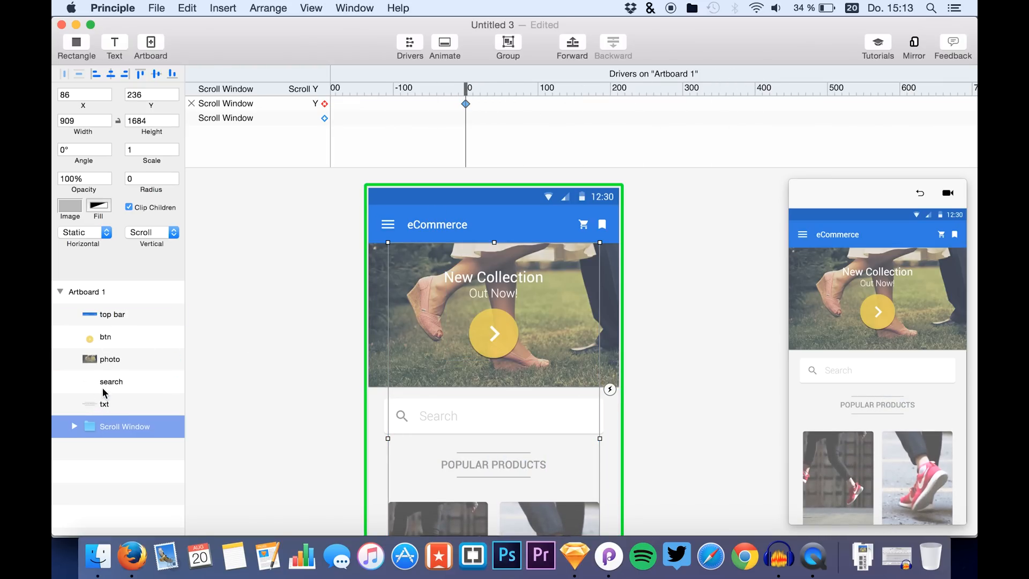
Add a Y driver for the photo layer with its keyframe at 0.
left_click(104, 360)
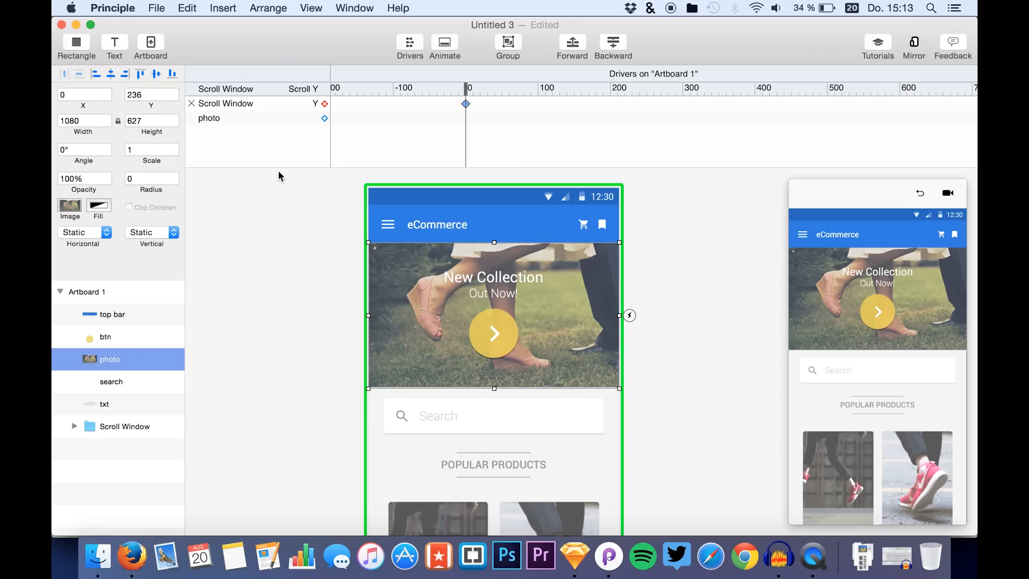
left_click(324, 118)
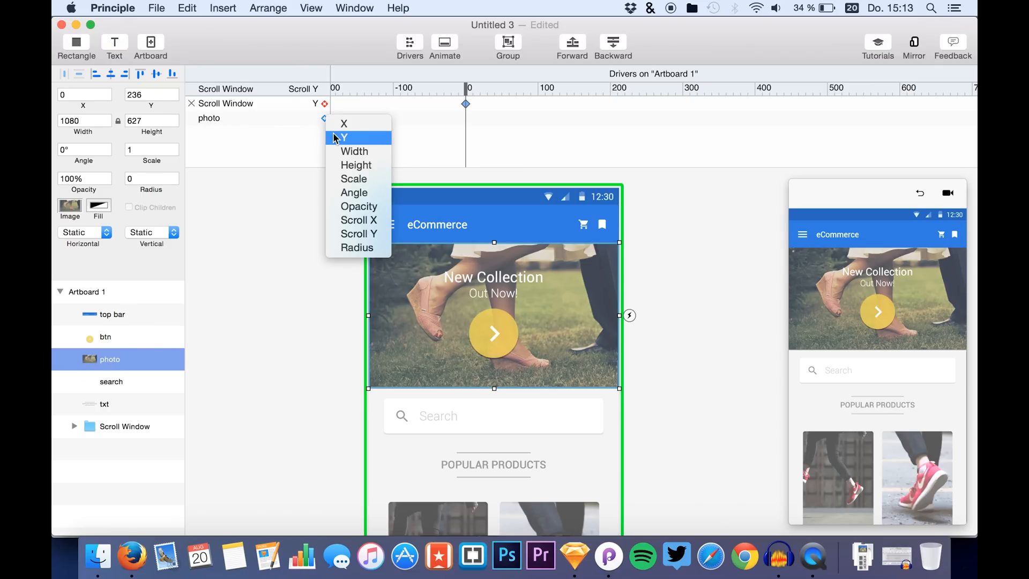
left_click(335, 137)
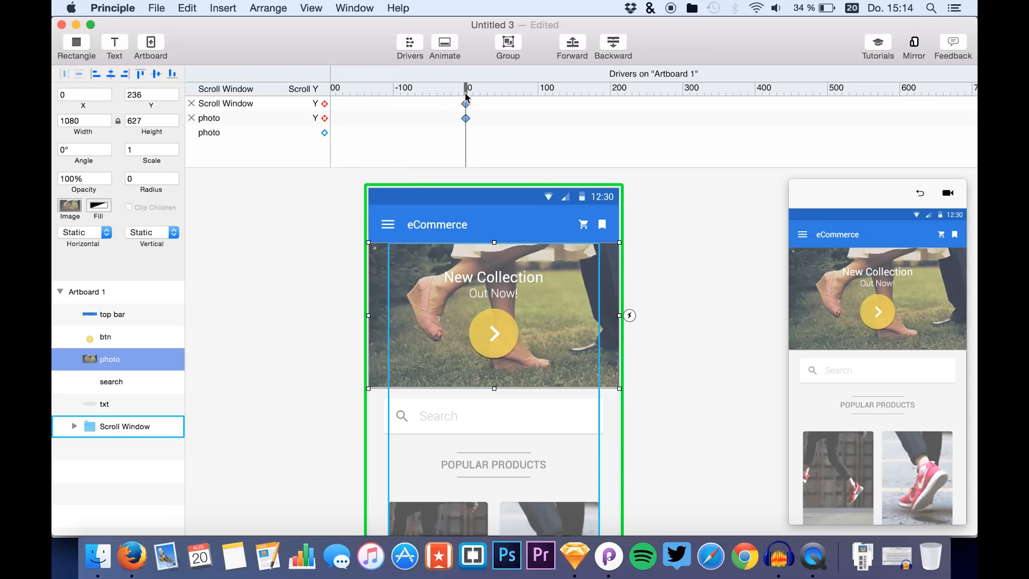
Add a second Y keyframe to the photo layer at a Scroll Y of about 445.
left_click_drag(467, 89, 790, 84)
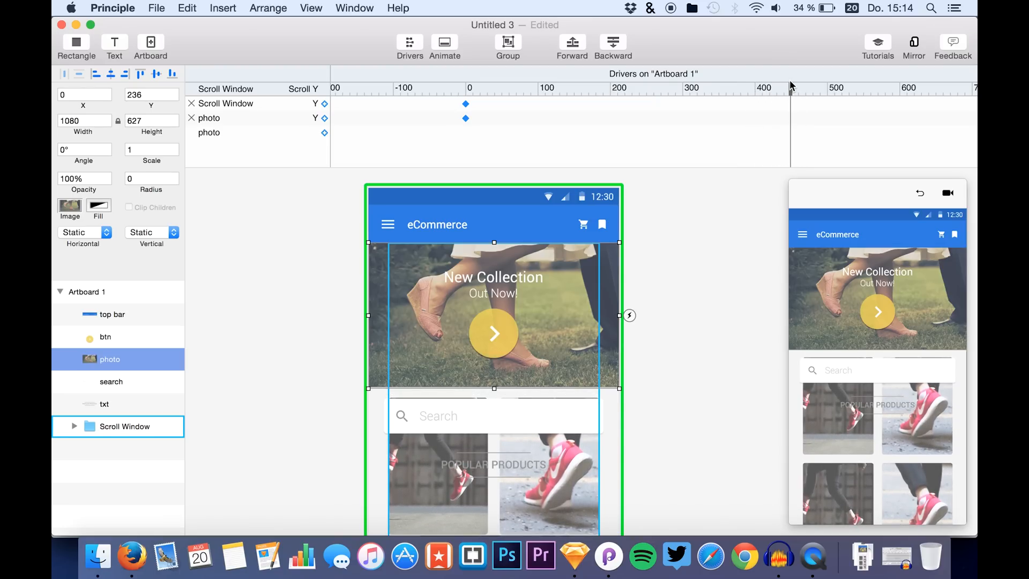
left_click(467, 116)
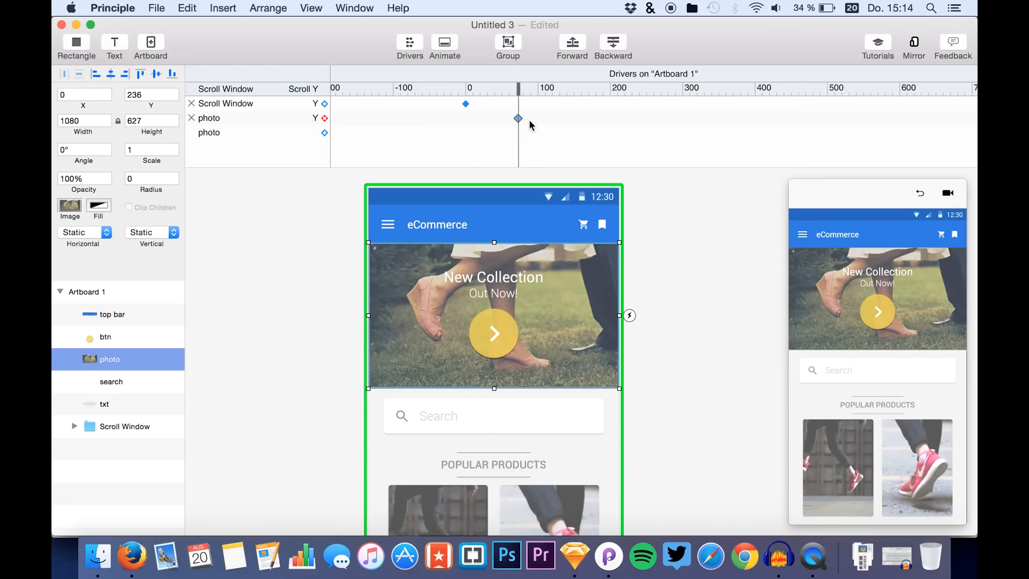
left_click_drag(707, 87, 793, 91)
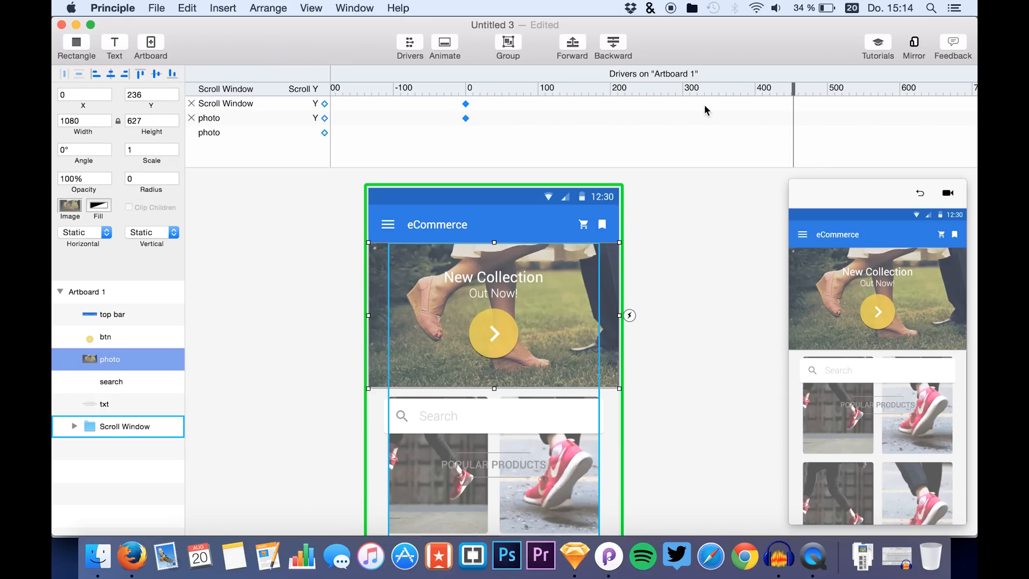
mouse_move(790, 96)
left_mouse_down()
mouse_move(798, 90)
mouse_move(786, 92)
left_mouse_up()
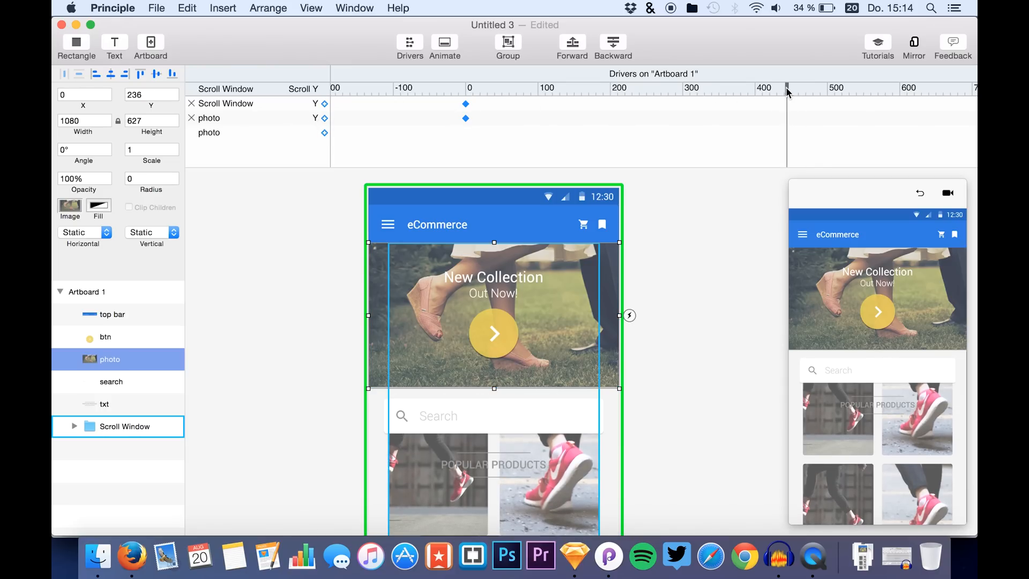
left_click(324, 118)
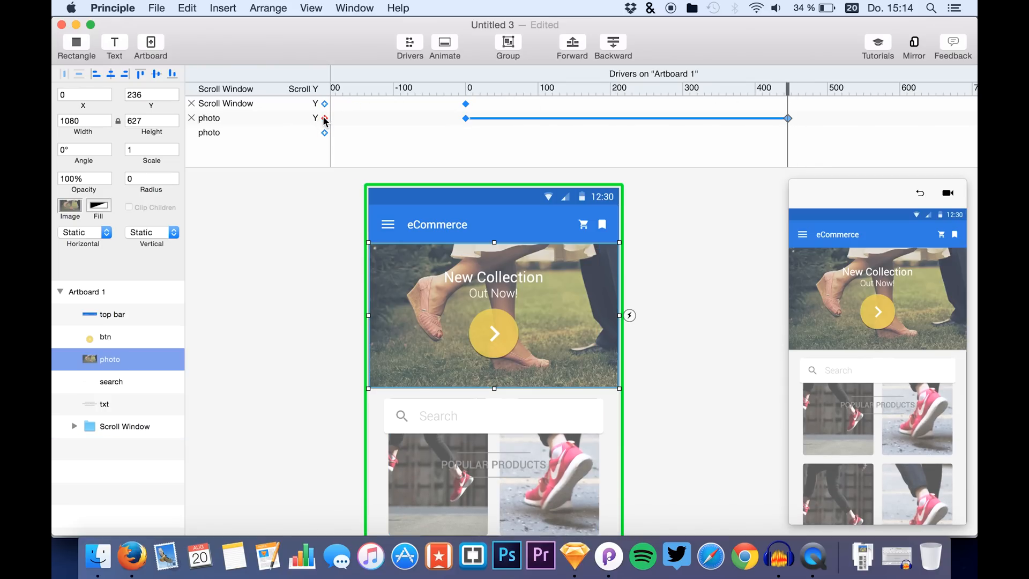
Move the photo layer's Y keyframe at 0 beyond the other one, to a Scroll Y of about 925.
left_click(465, 118)
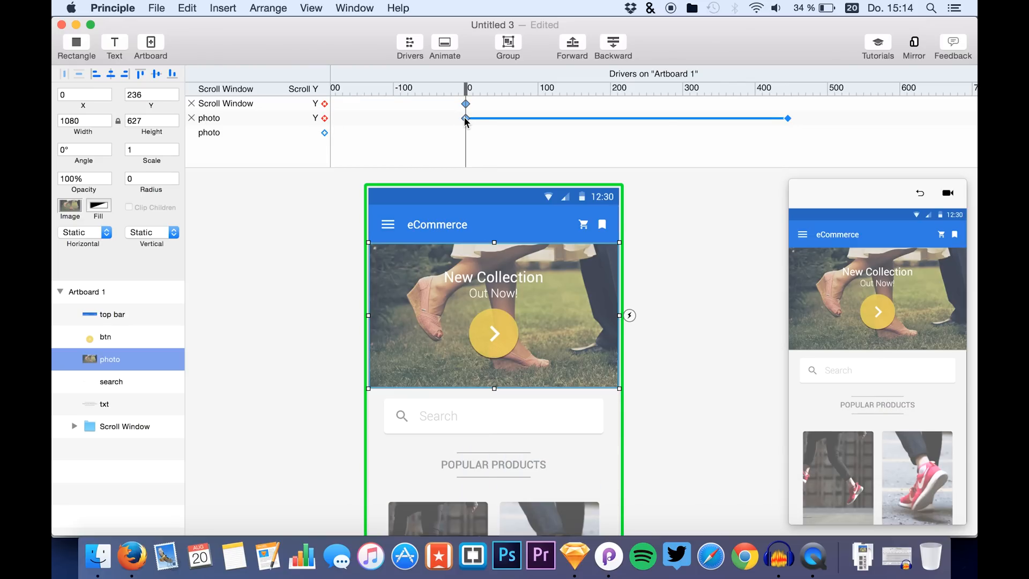
left_click_drag(465, 118, 864, 112)
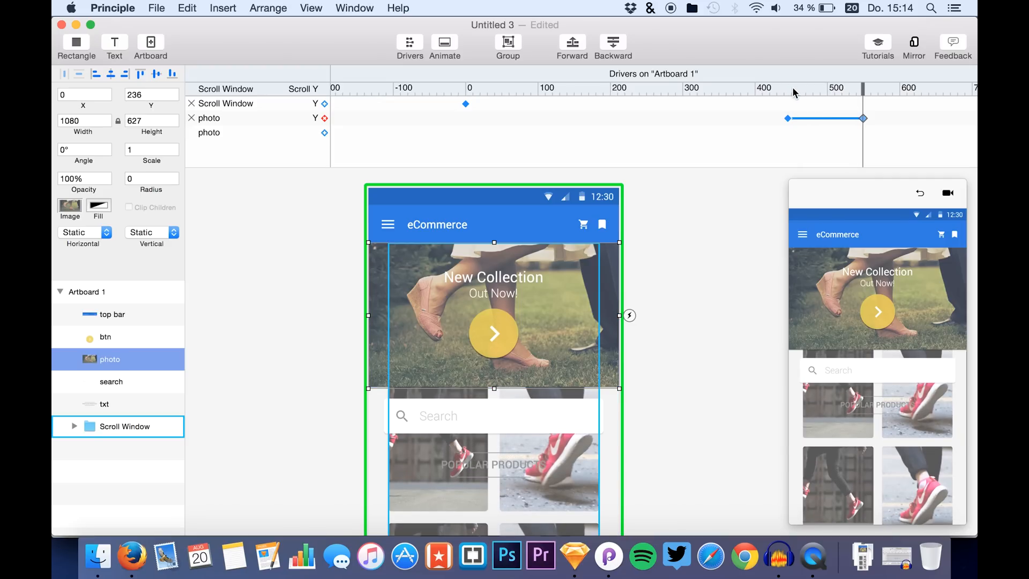
scroll(842, 131, "right", 5)
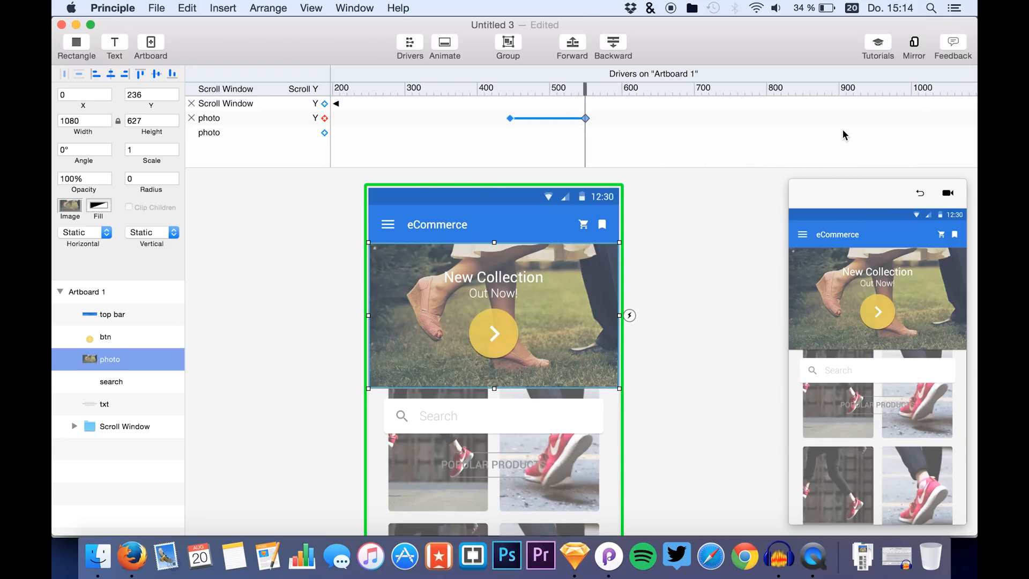
scroll(844, 134, "right", 2)
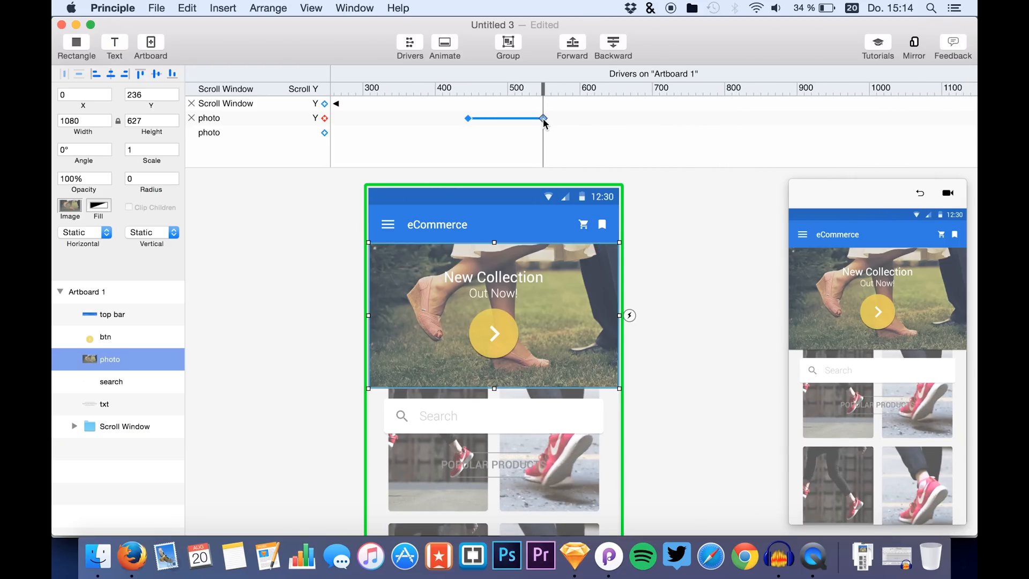
left_click_drag(544, 122, 814, 119)
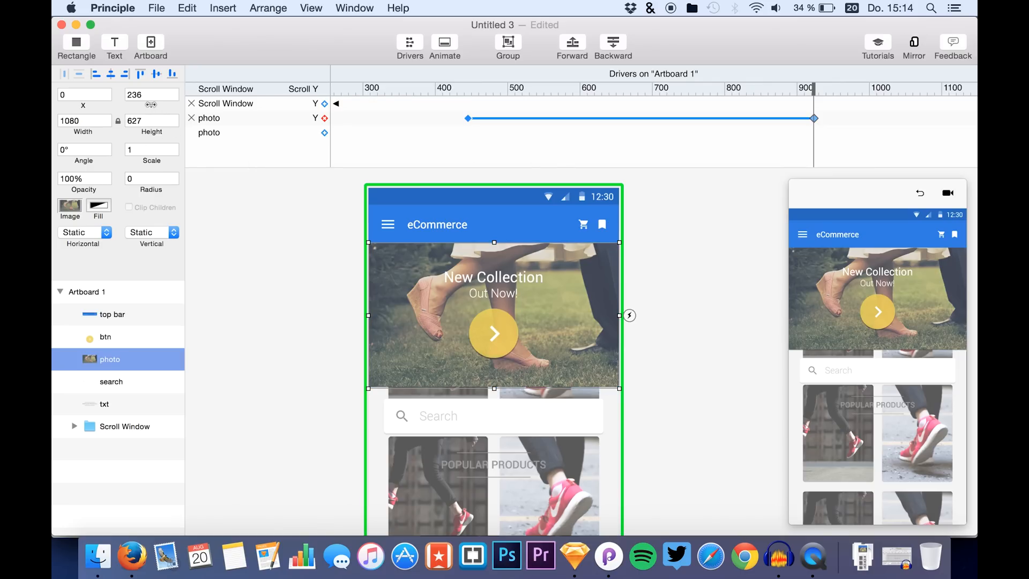
Set the photo layer's Y position to -230 at its last keyframe so it slides up behind the top bar.
left_click_drag(147, 104, 55, 104)
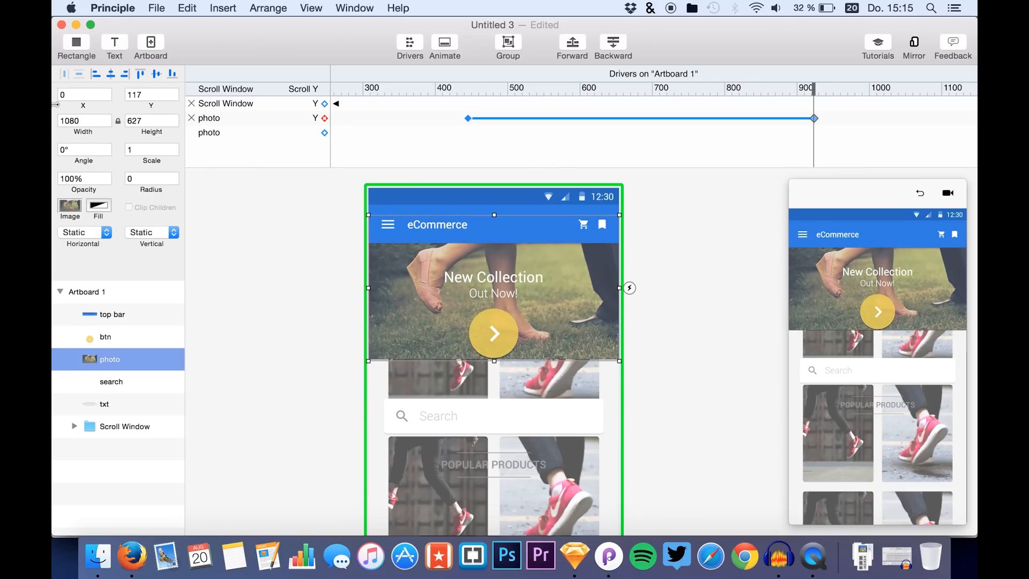
left_click_drag(152, 106, 54, 106)
left_click_drag(154, 106, 60, 105)
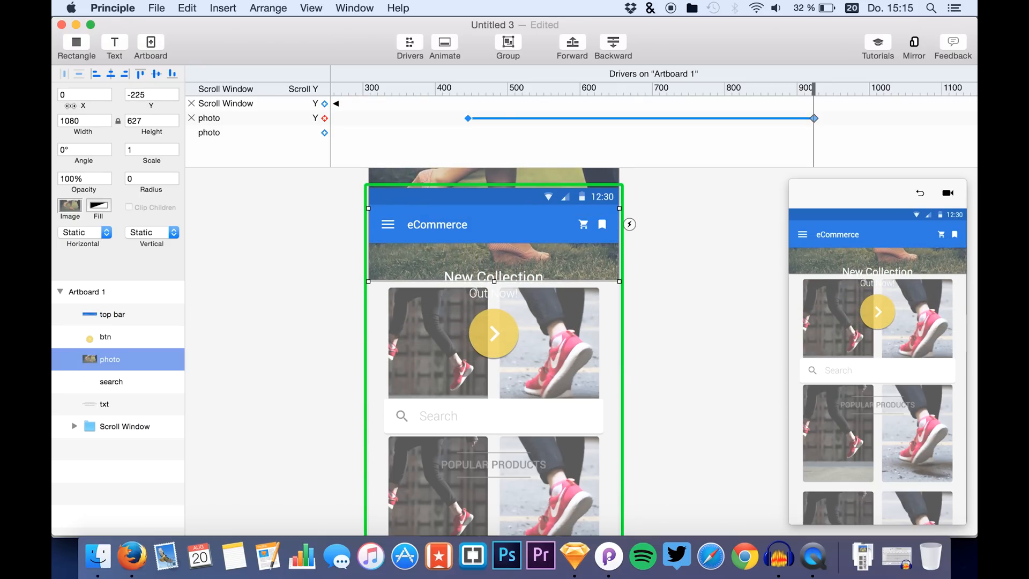
mouse_move(75, 105)
left_mouse_down()
mouse_move(103, 105)
mouse_move(83, 106)
left_mouse_up()
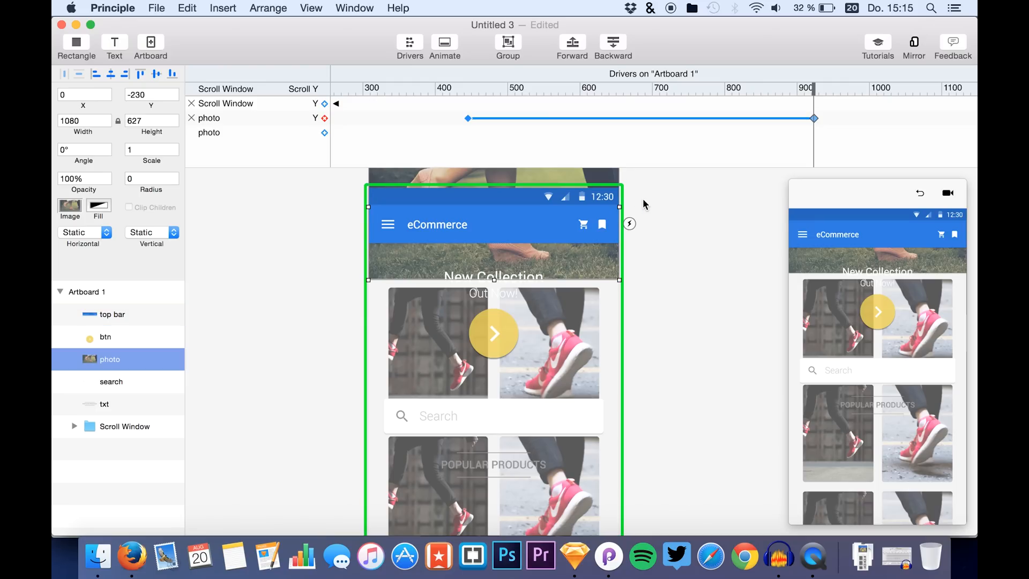
Add an Opacity driver for the btn layer with its keyframe at the photo's first keyframe, a Scroll Y of about 445.
left_click_drag(552, 88, 441, 80)
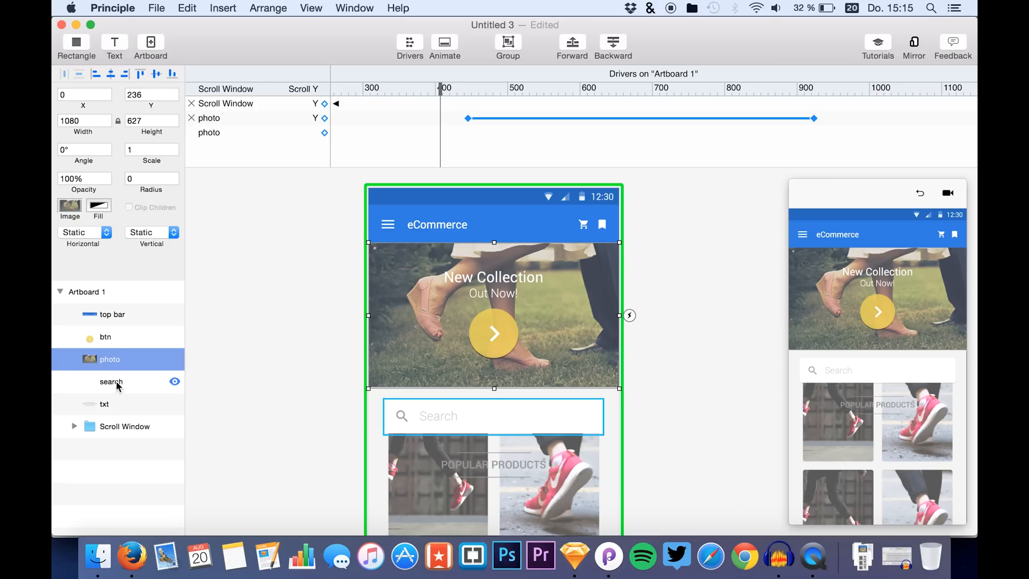
left_click(110, 336)
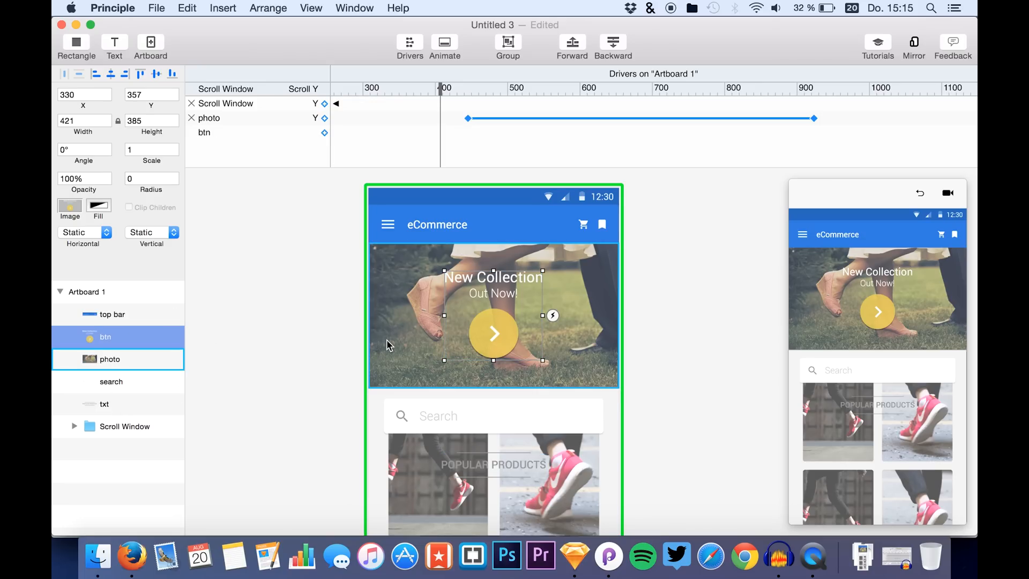
left_click(537, 89)
left_click_drag(543, 88, 468, 89)
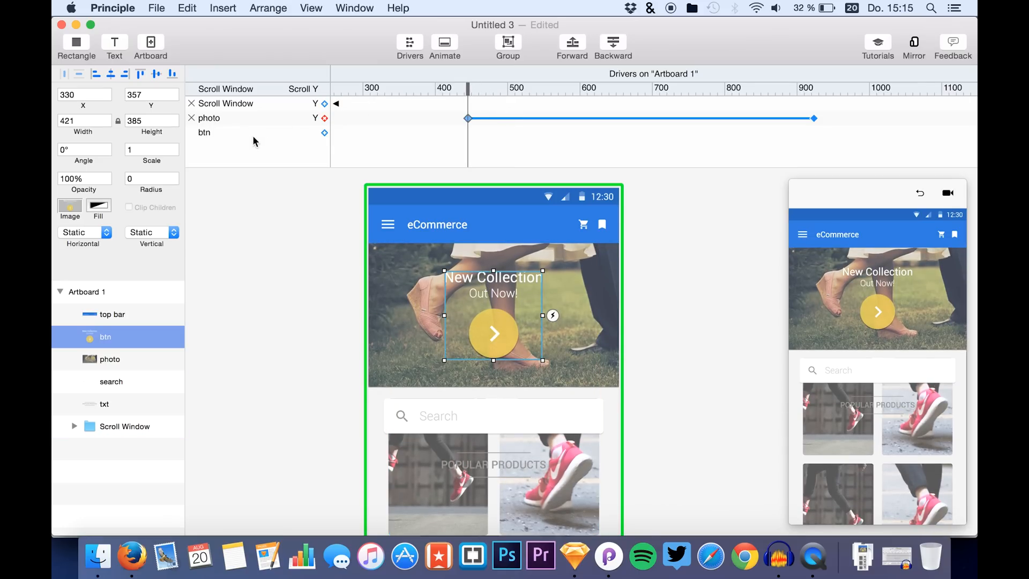
left_click(324, 132)
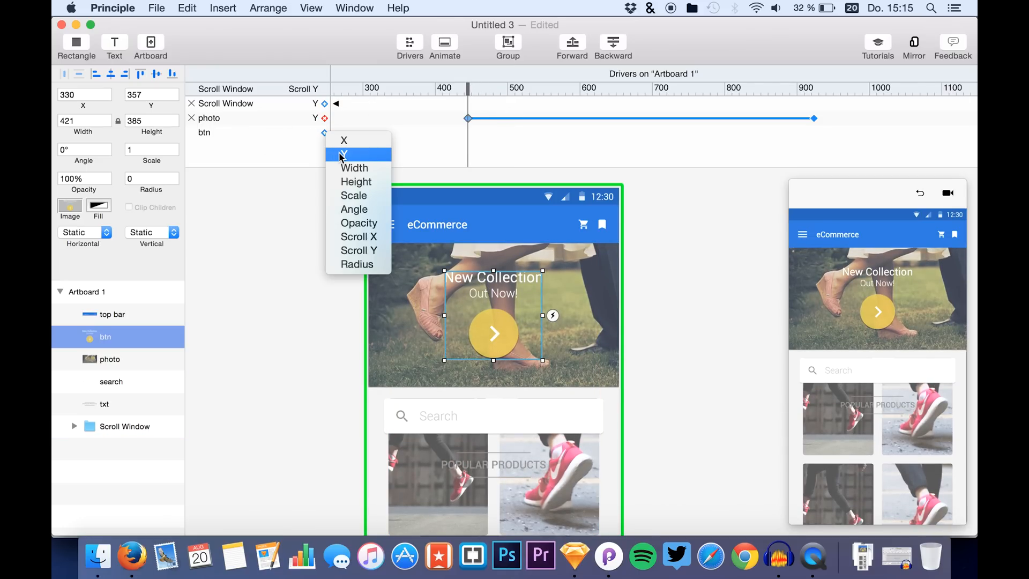
left_click(355, 223)
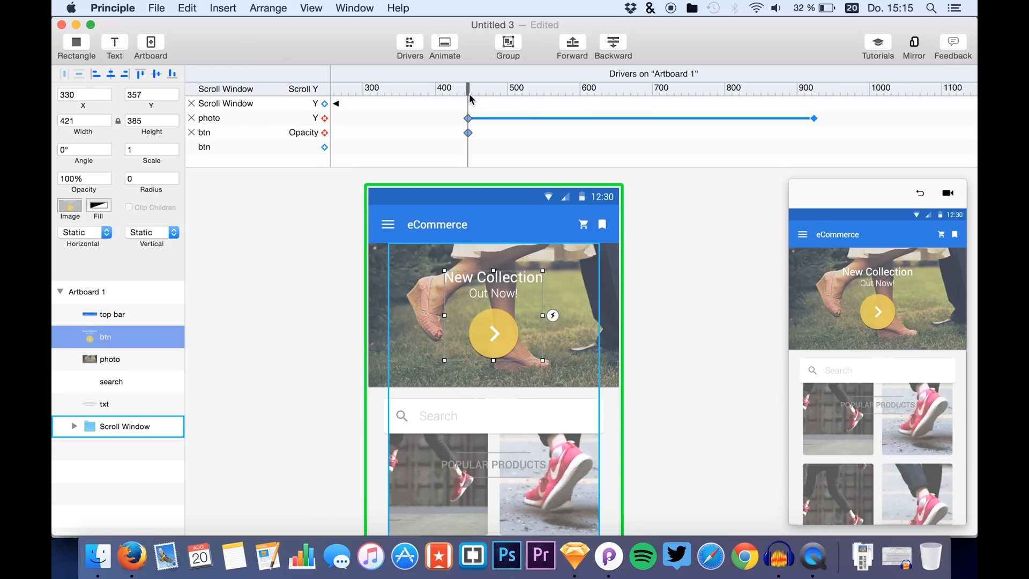
Add a second Opacity keyframe to the btn layer ahead of the existing one, at a Scroll Y of about 320.
left_click_drag(469, 91, 475, 131)
mouse_move(482, 89)
left_mouse_down()
mouse_move(445, 89)
mouse_move(656, 85)
mouse_move(478, 105)
left_mouse_up()
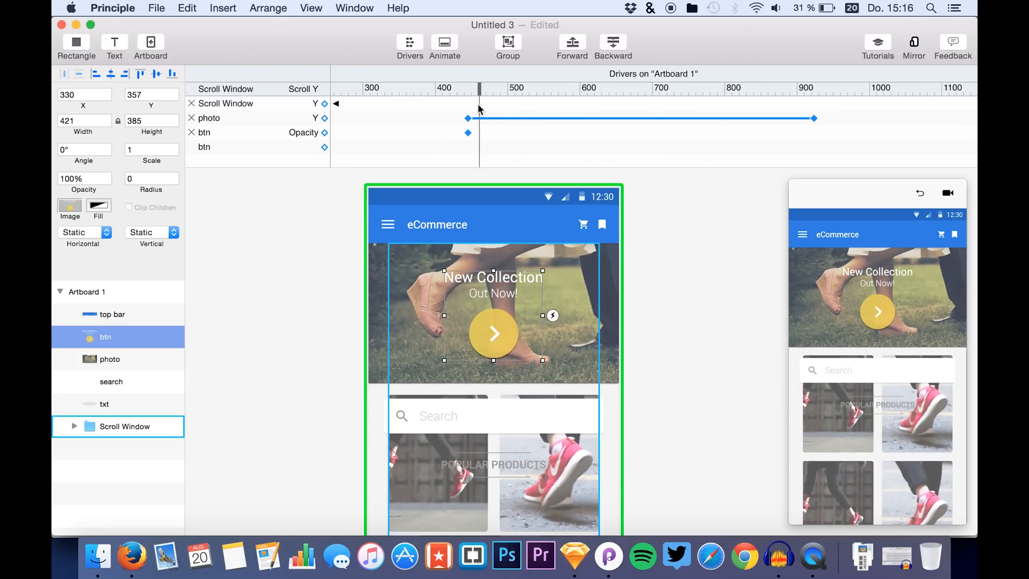
left_click(468, 133)
left_click_drag(468, 132, 378, 132)
Set the btn layer's opacity to 0% at its last keyframe and scrub back to preview the fade.
left_click_drag(379, 89, 468, 88)
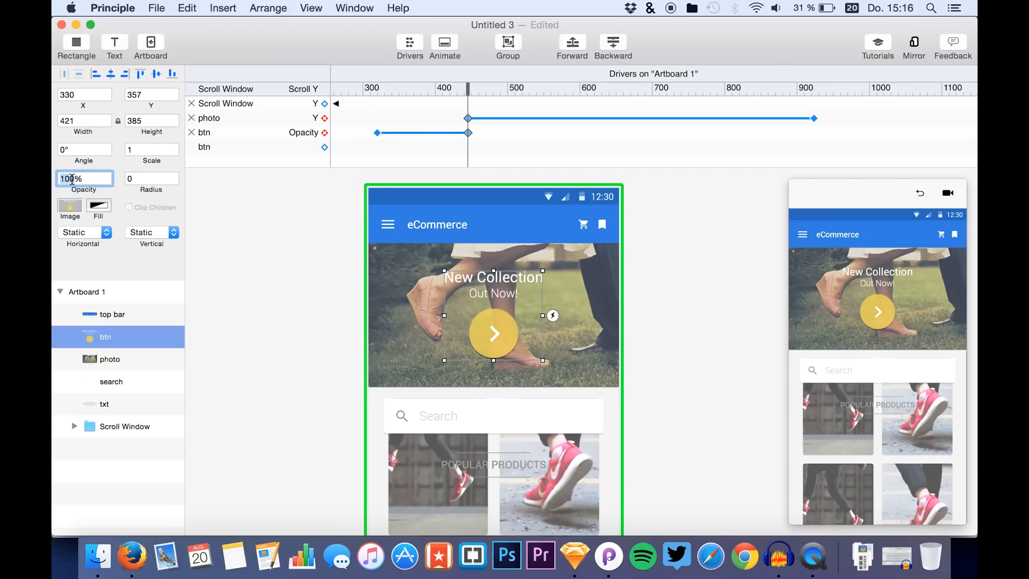
type("0")
key("Return")
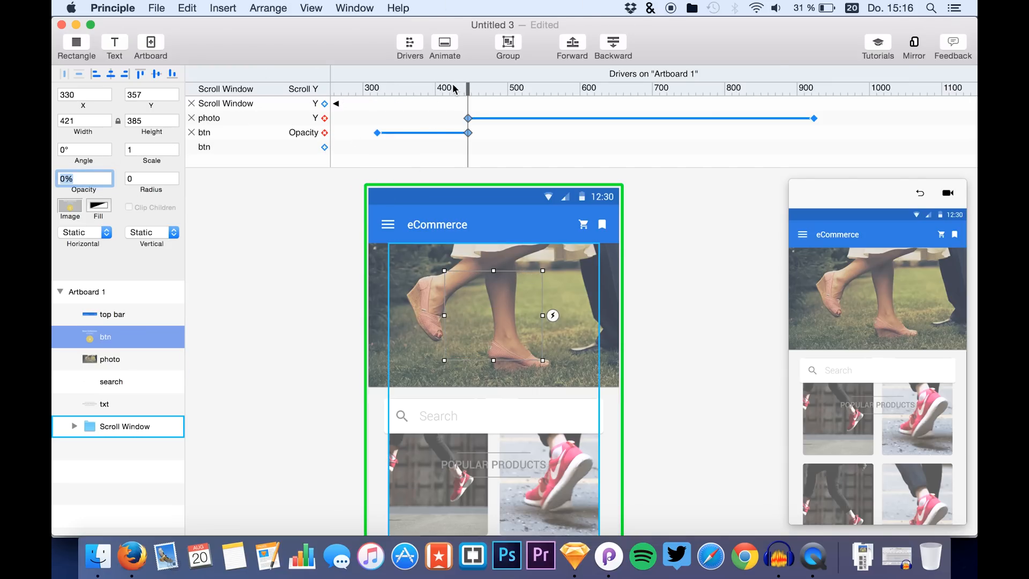
left_click_drag(439, 88, 313, 84)
mouse_move(366, 87)
left_mouse_down()
mouse_move(519, 88)
mouse_move(362, 96)
left_mouse_up()
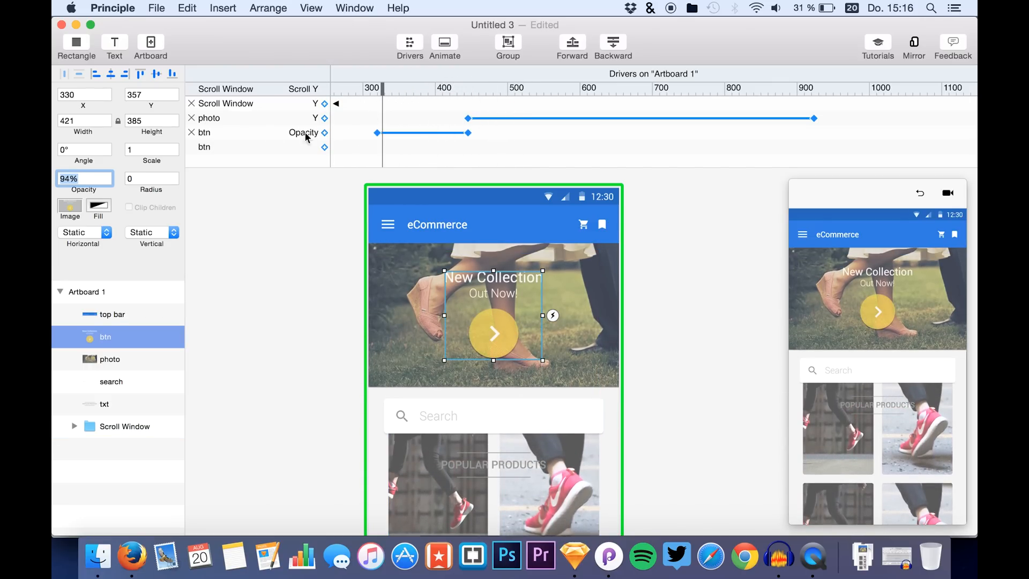
Add an Opacity driver for the search layer with its keyframe at a Scroll Y of about 235.
left_click(108, 405)
left_click(113, 381)
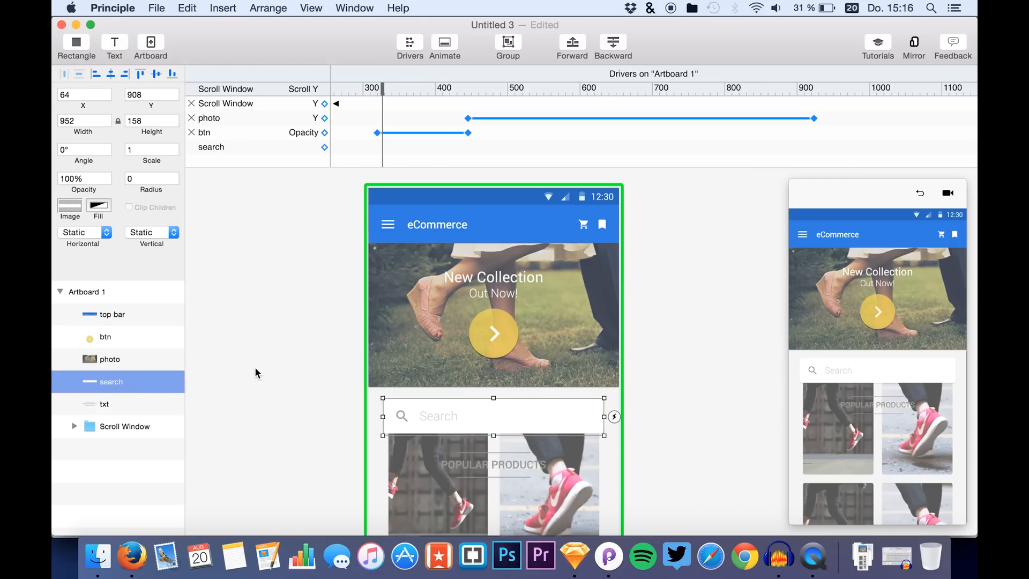
scroll(418, 111, "left", 3)
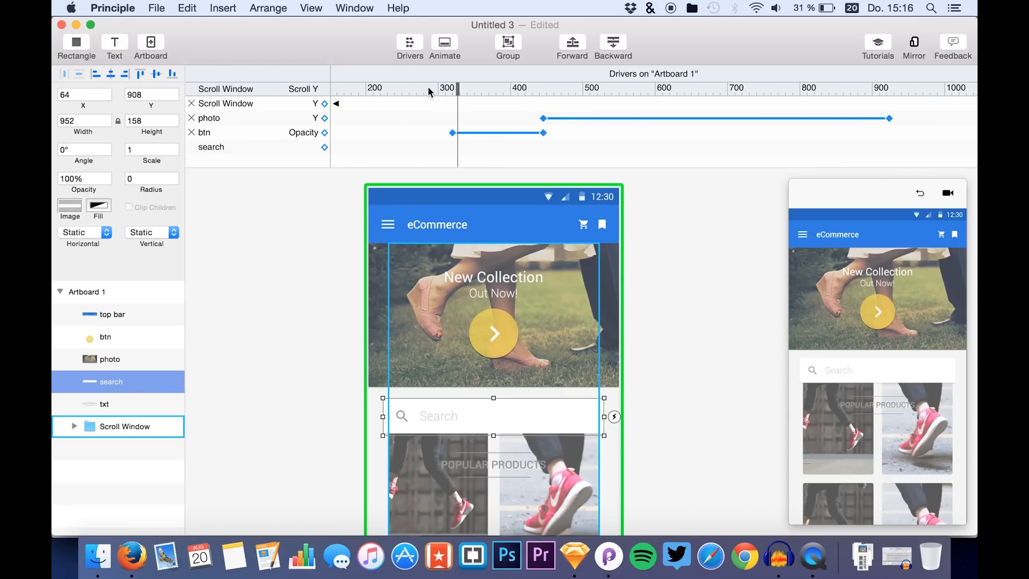
left_click_drag(456, 87, 393, 90)
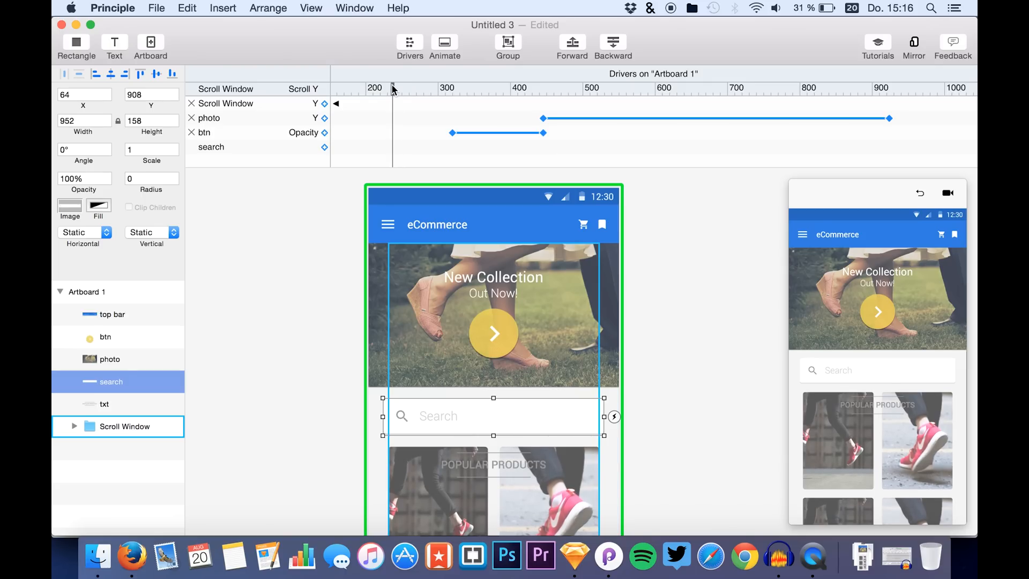
left_click(324, 147)
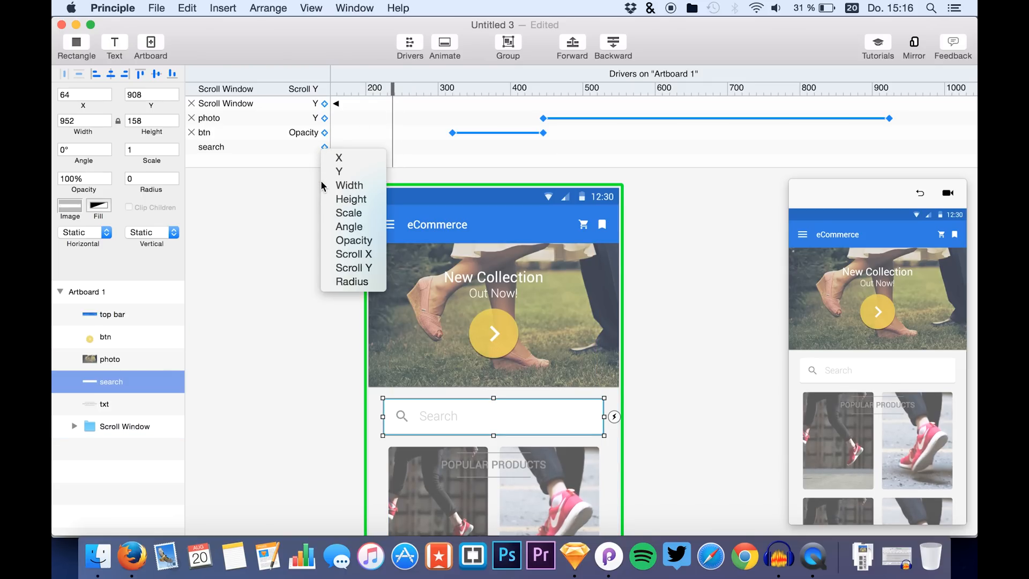
left_click(347, 241)
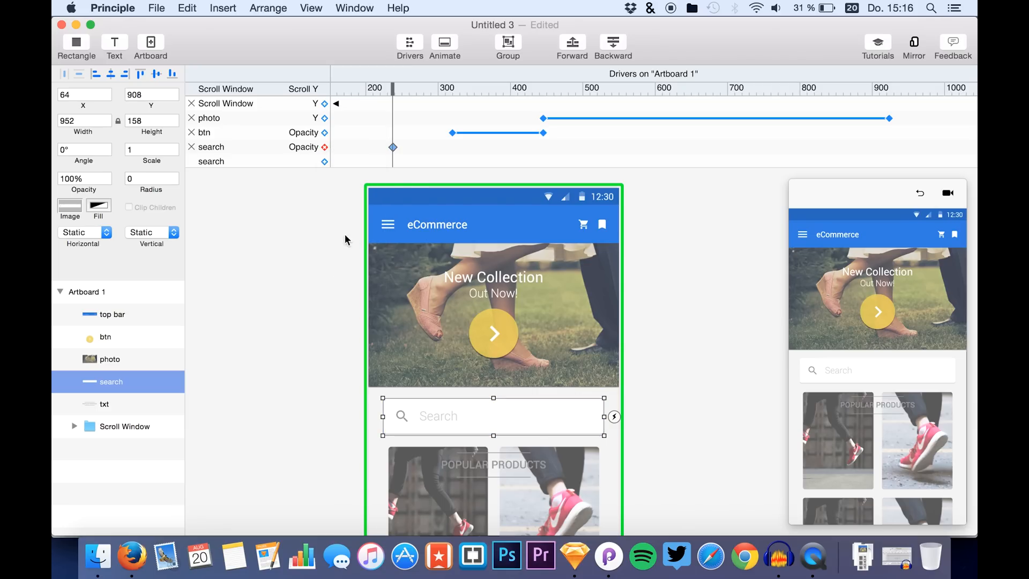
Add a second Opacity keyframe to the search layer at about 250 and move its first one back to about 187.
left_click_drag(394, 86, 421, 88)
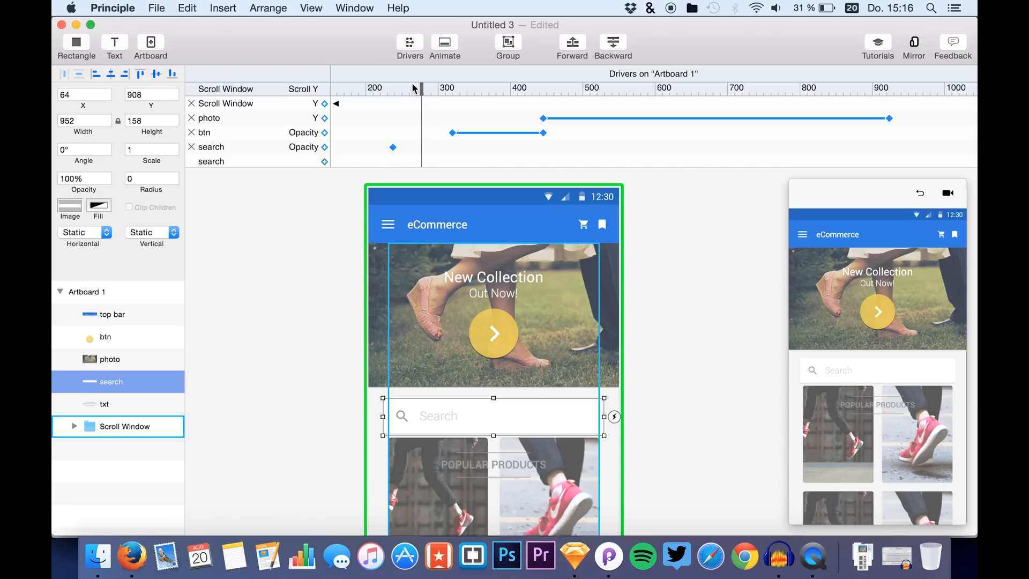
left_click_drag(423, 89, 401, 89)
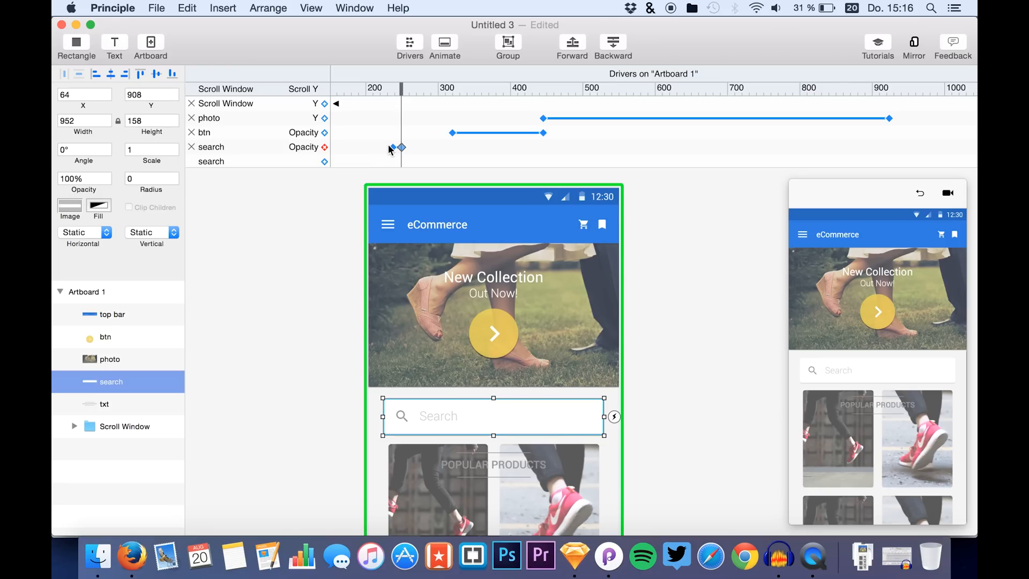
left_click_drag(390, 148, 356, 144)
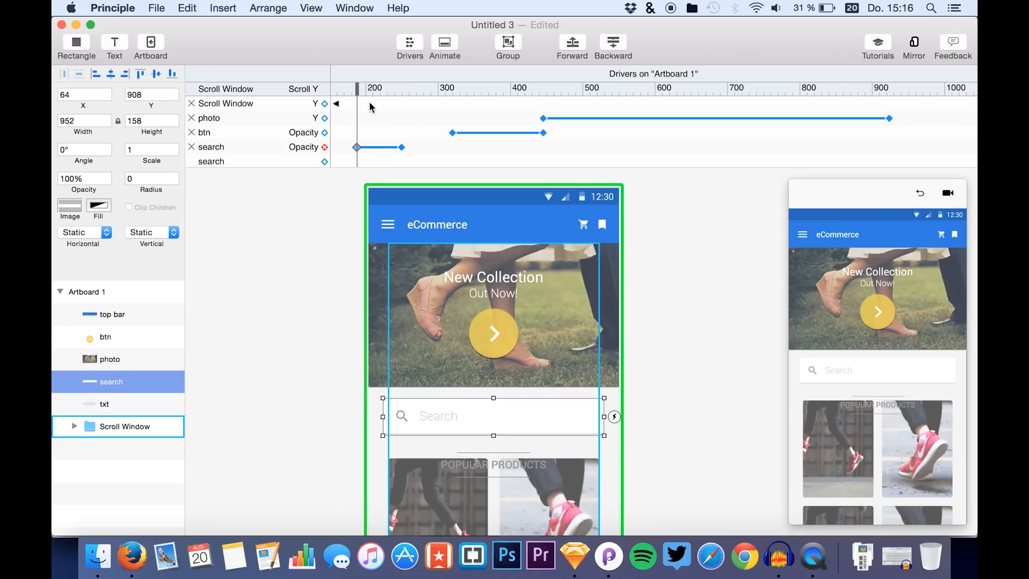
Set the search layer's opacity to 0% at its last keyframe and scrub back to preview the fade.
left_click_drag(356, 87, 402, 87)
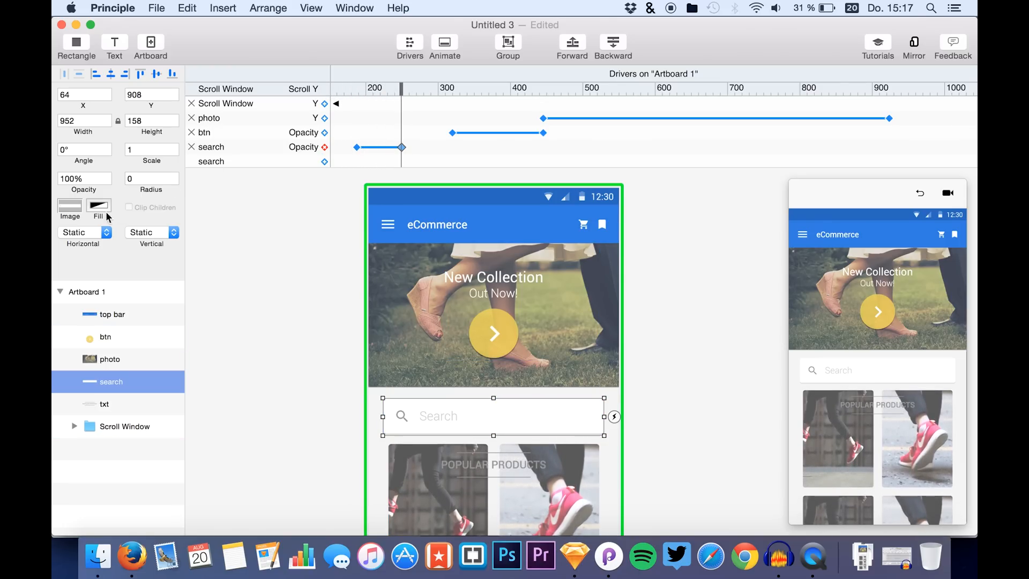
left_click(82, 177)
key("Return")
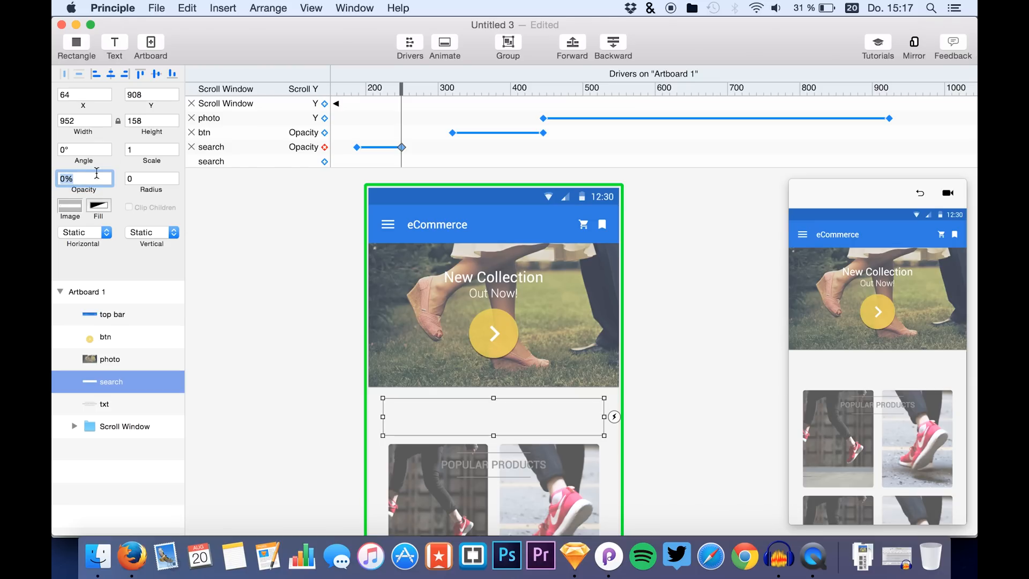
left_click_drag(402, 88, 348, 121)
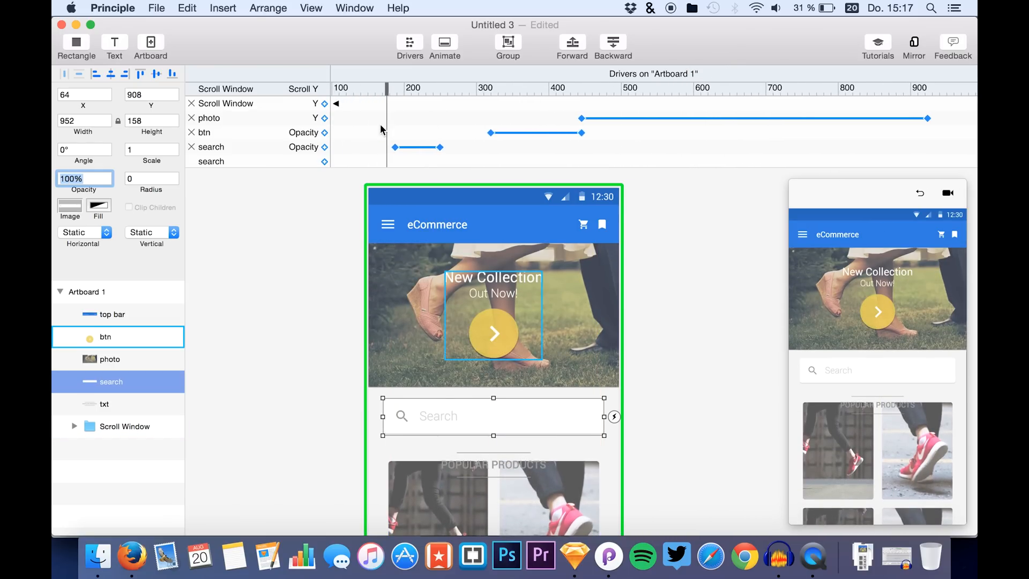
Add a Y driver for the txt layer with its keyframe at a Scroll Y of about 60, before the products overlap the heading.
scroll(386, 128, "left", 5)
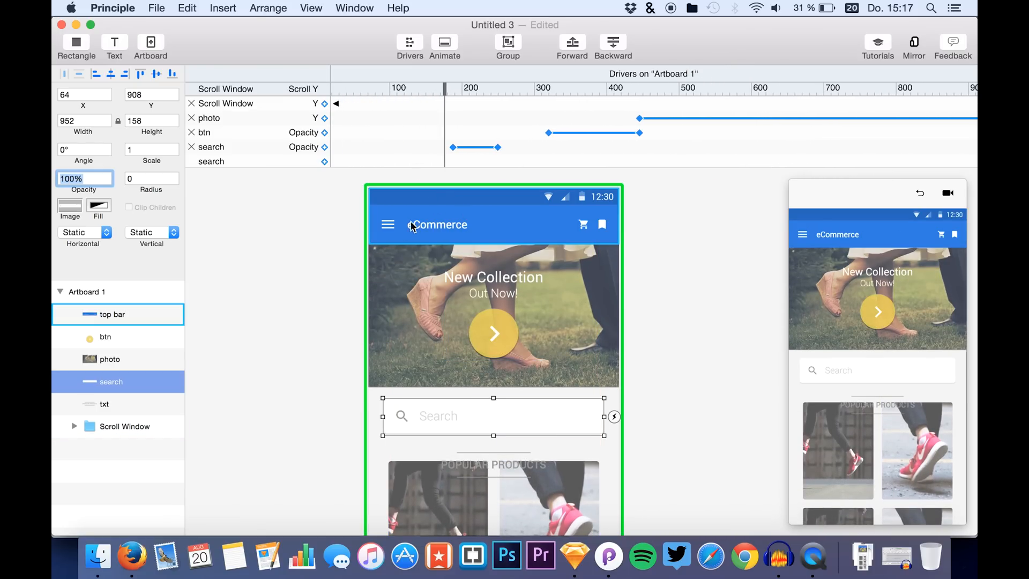
left_click(104, 408)
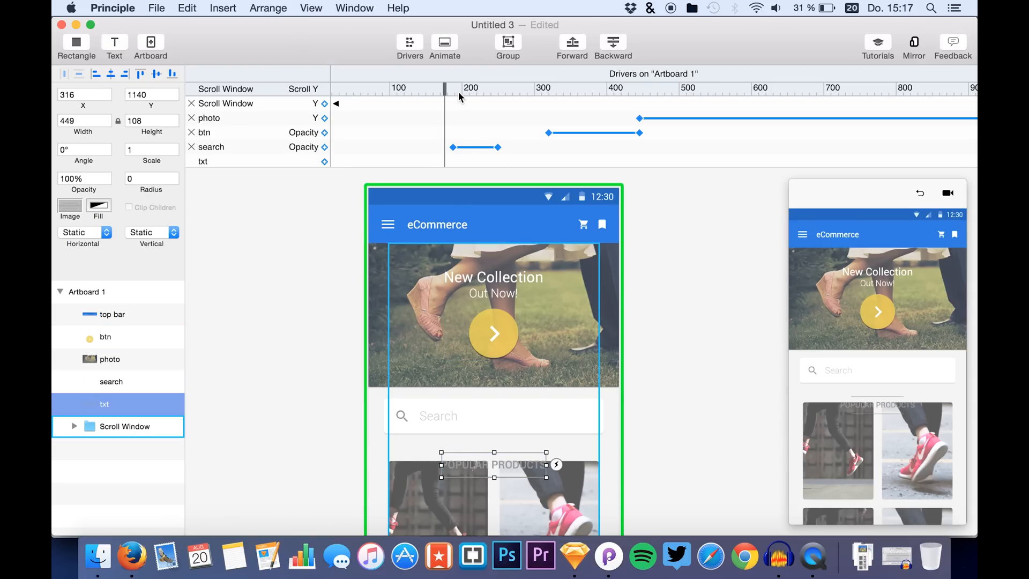
left_click_drag(459, 96, 364, 105)
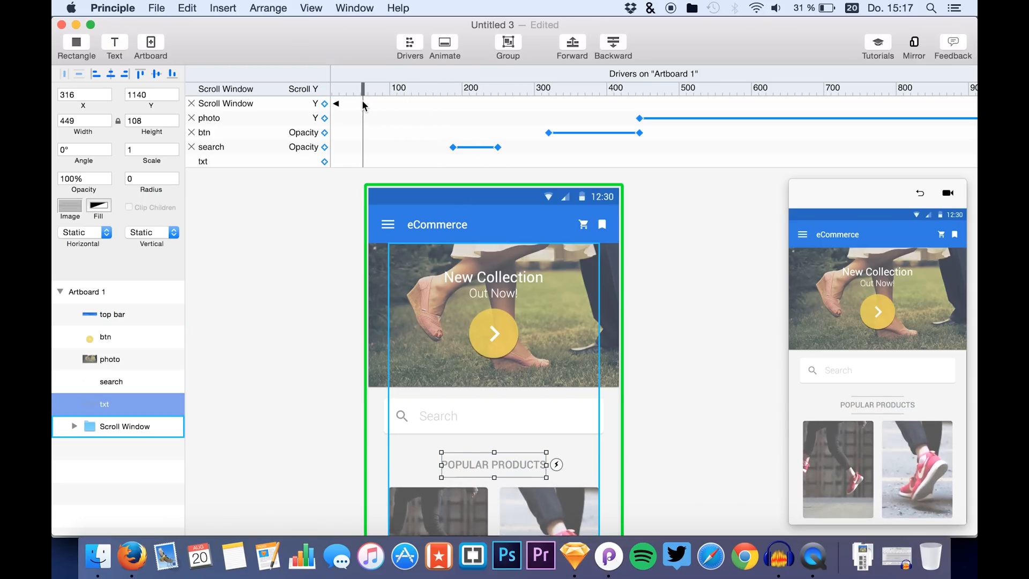
scroll(406, 130, "left", 1)
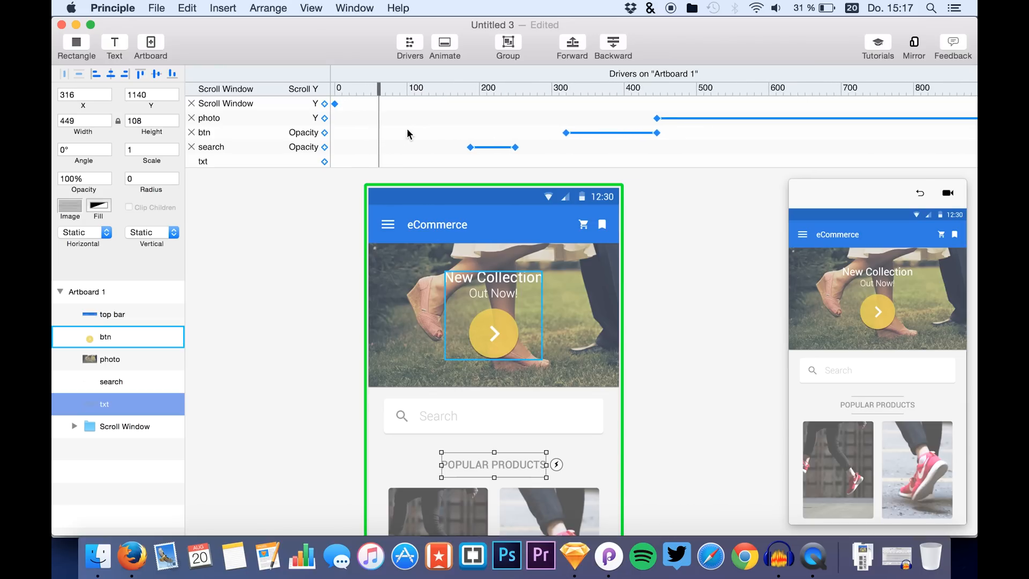
scroll(407, 129, "left", 2)
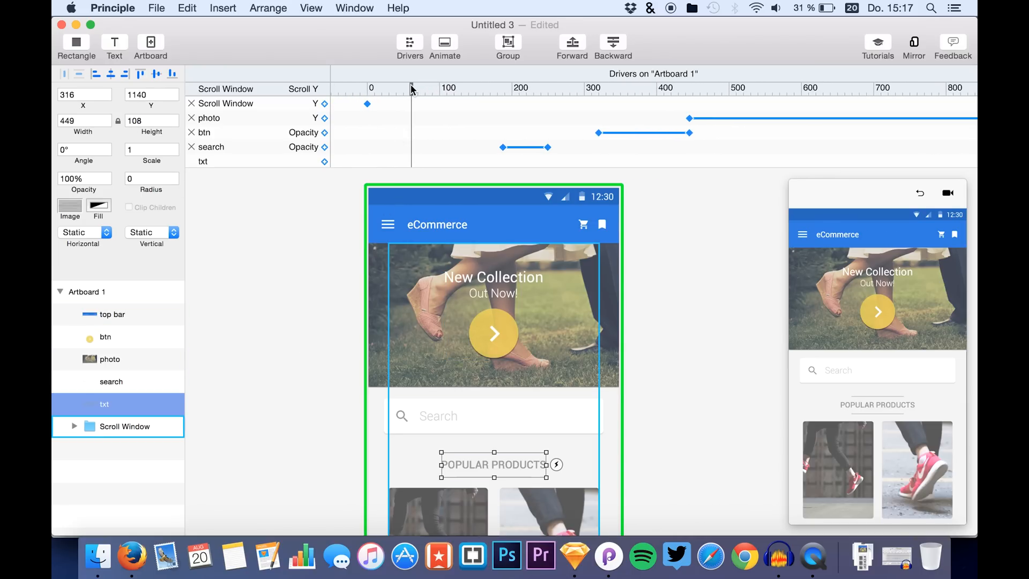
left_click_drag(412, 87, 408, 88)
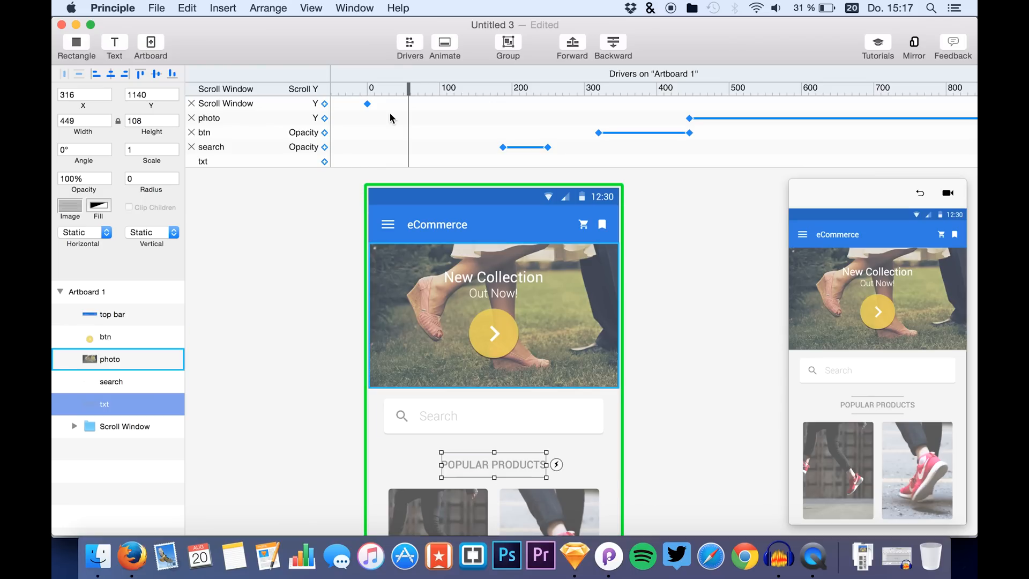
mouse_move(408, 88)
left_mouse_down()
mouse_move(365, 91)
mouse_move(411, 92)
left_mouse_up()
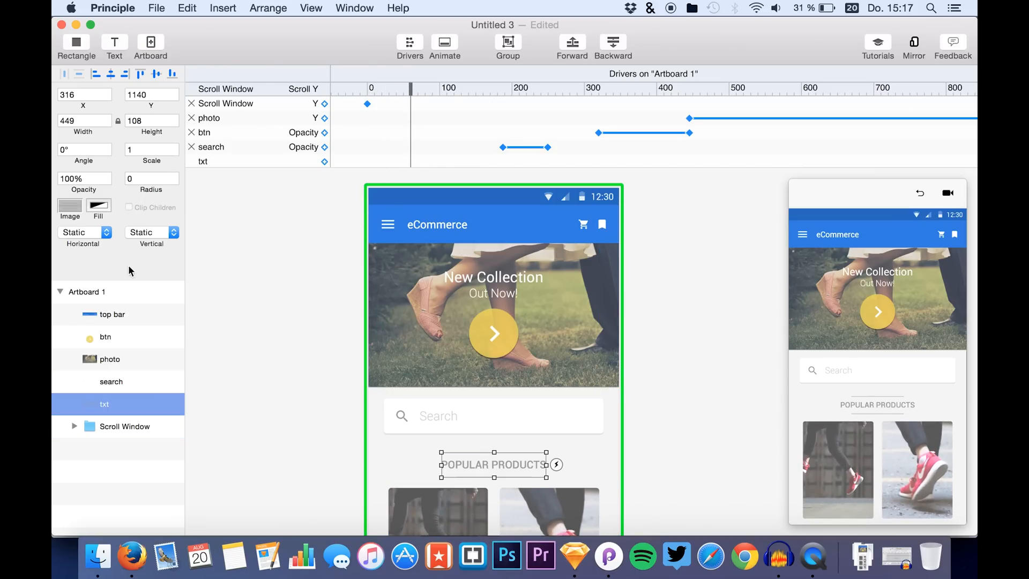
left_click(324, 161)
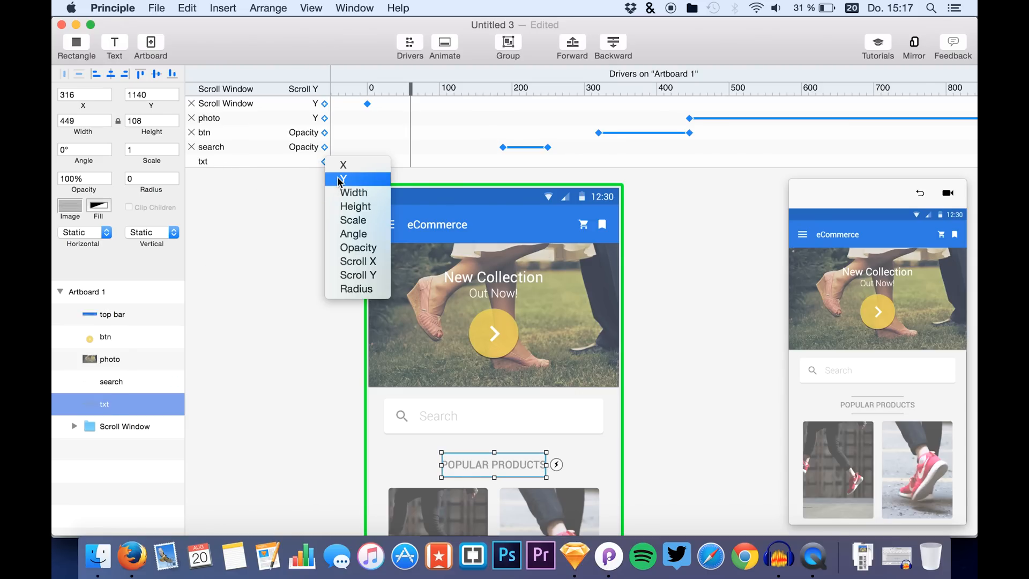
left_click(339, 180)
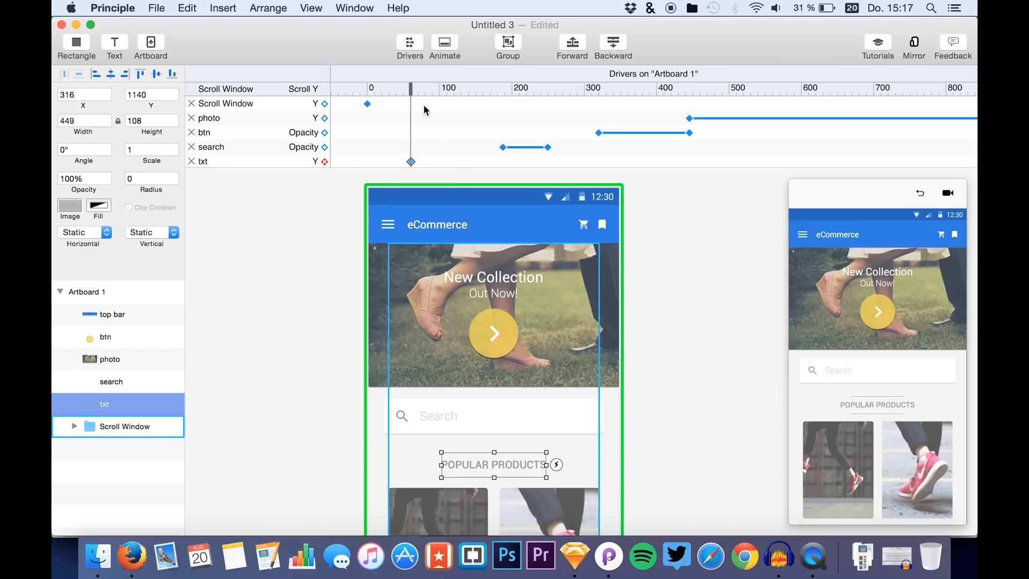
Add a second Y keyframe to the txt layer in line with the photo's last keyframe, at a Scroll Y of about 925.
left_click_drag(412, 90, 883, 95)
scroll(884, 94, "right", 5)
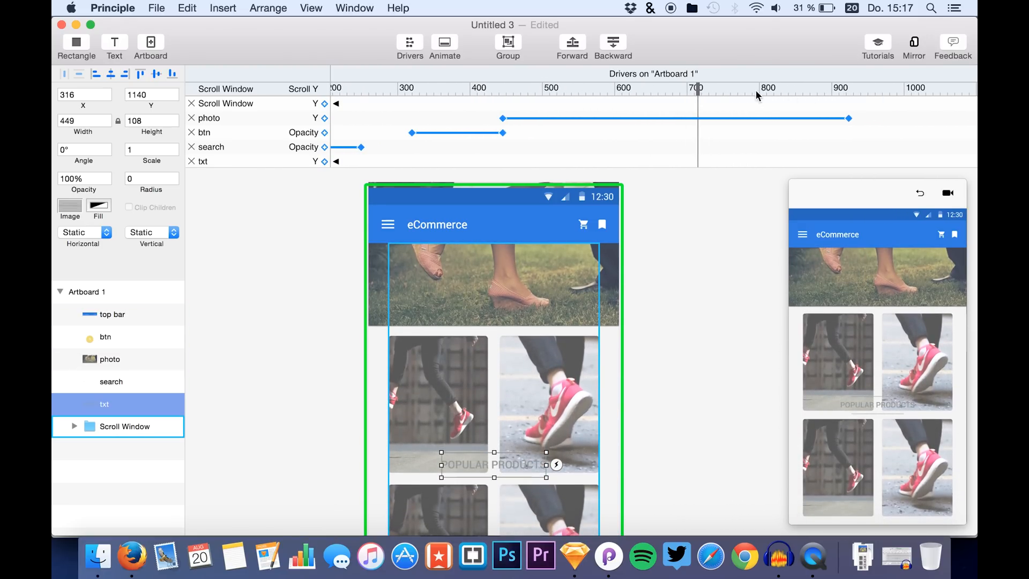
left_click_drag(709, 95, 847, 100)
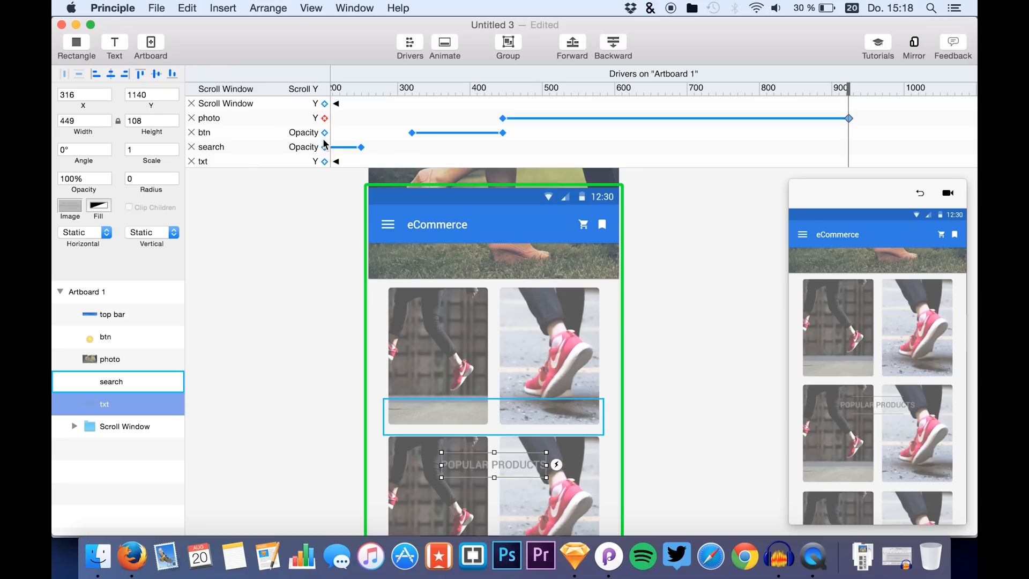
left_click(325, 161)
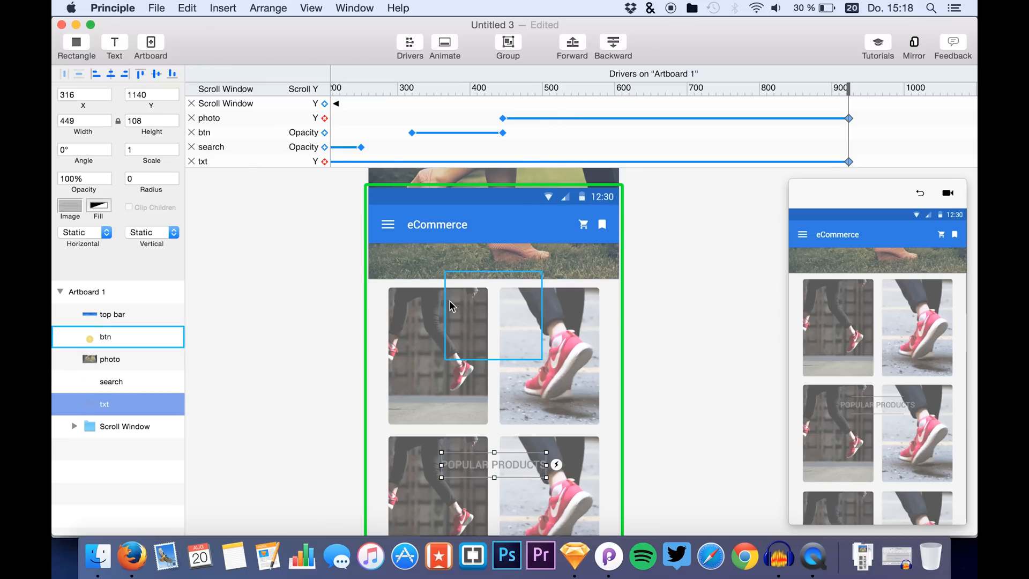
Set the txt layer's Y position to 261 at its last keyframe so the heading moves up behind the photo.
left_click(150, 95)
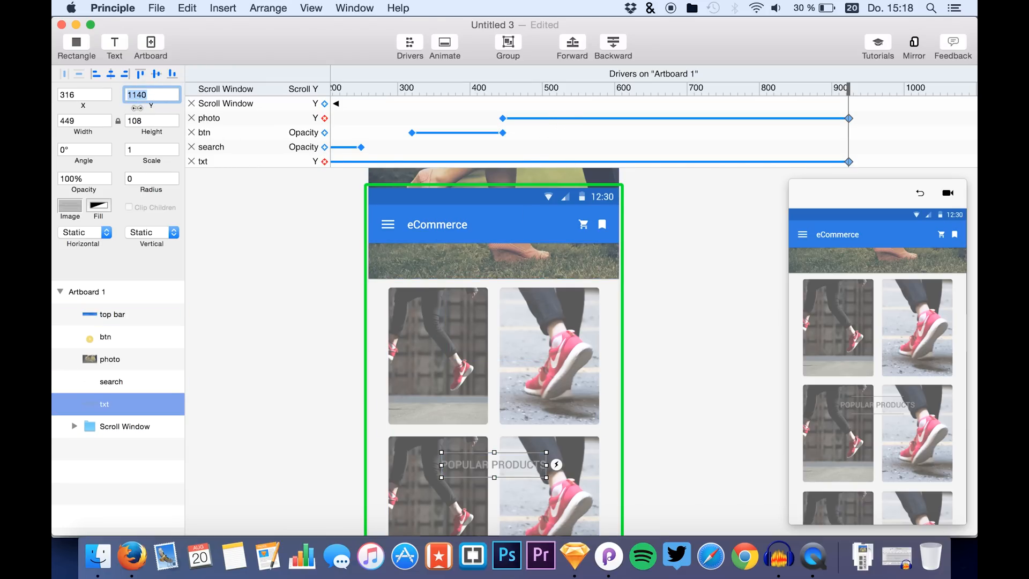
left_click_drag(137, 108, 68, 92)
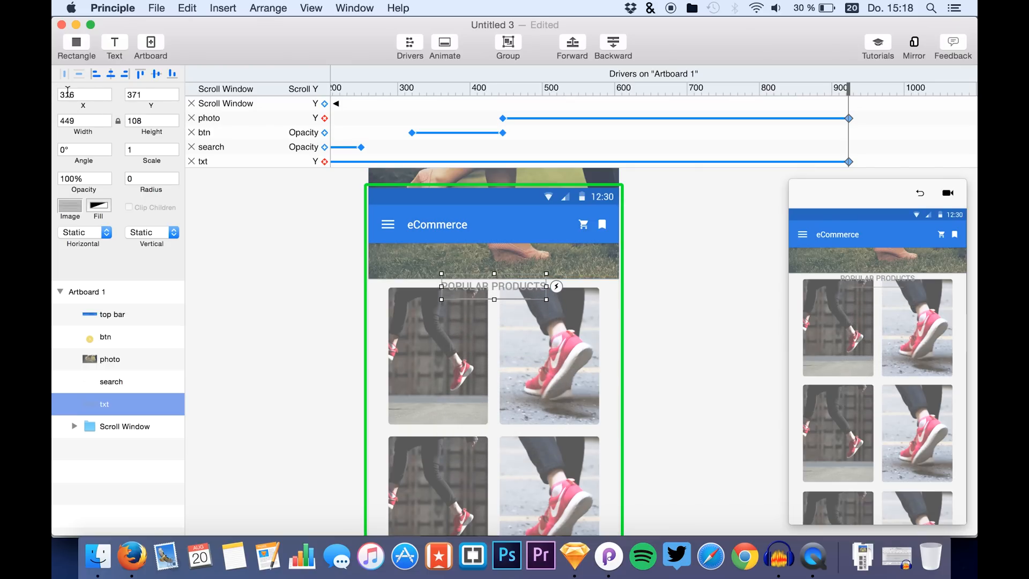
left_click_drag(150, 103, 55, 97)
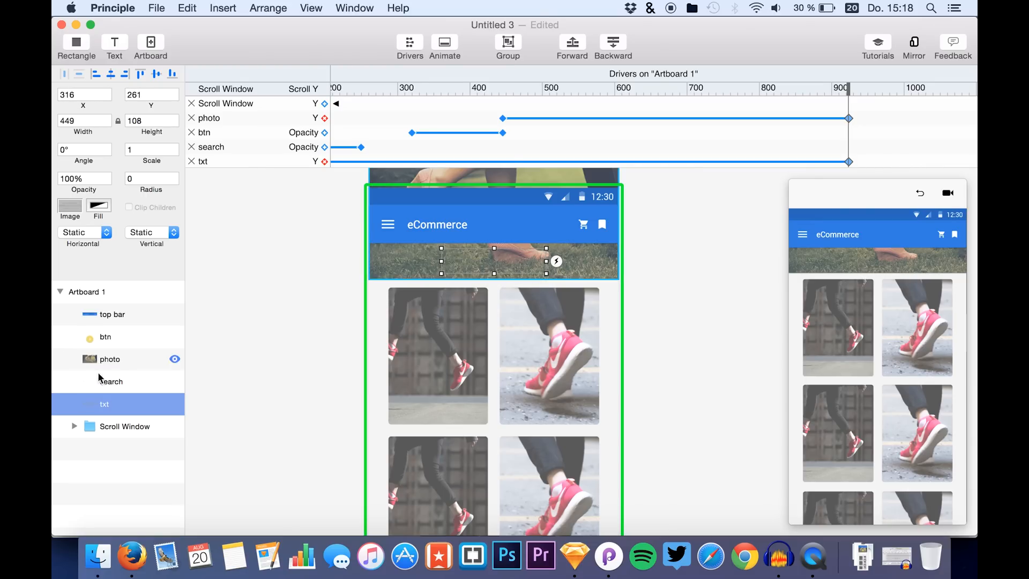
Move the txt layer above the photo layer in the layer order and preview the scroll with the heading in front.
left_click_drag(108, 407, 113, 356)
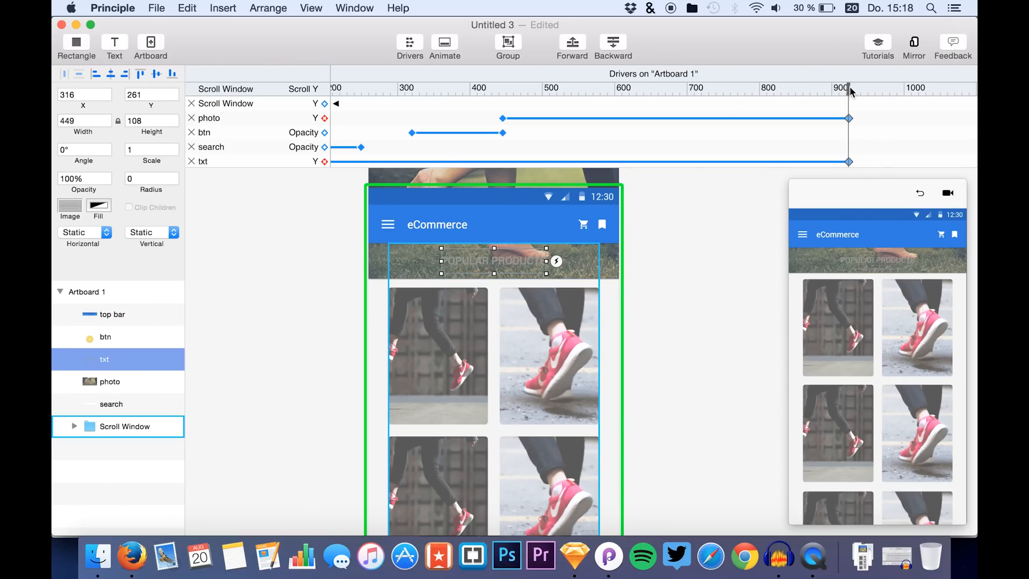
mouse_move(851, 91)
left_mouse_down()
mouse_move(577, 87)
mouse_move(336, 118)
mouse_move(413, 102)
mouse_move(494, 110)
mouse_move(515, 97)
mouse_move(726, 98)
mouse_move(855, 81)
left_mouse_up()
left_click_drag(879, 334, 920, 484)
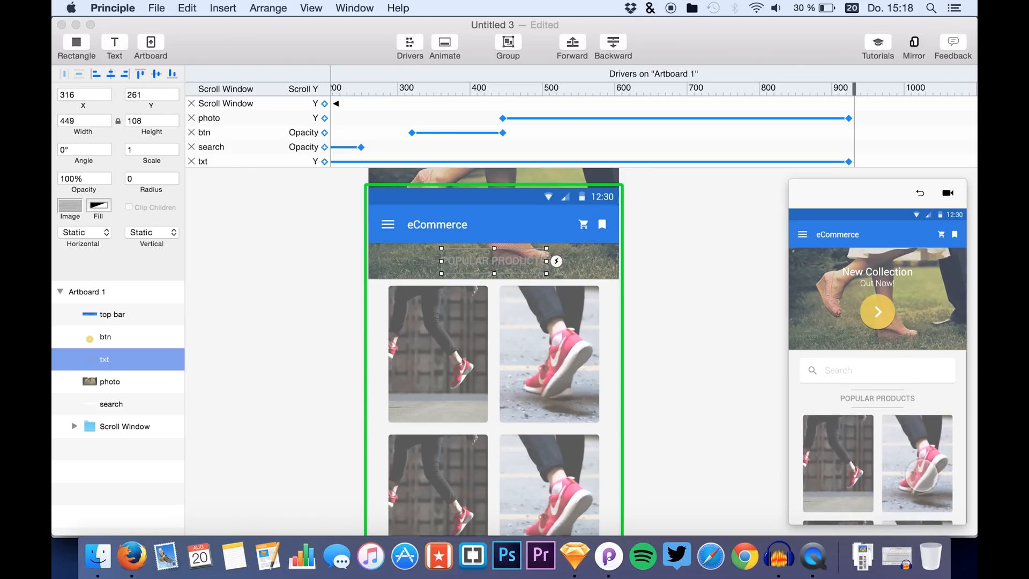
Retime the search layer's opacity fade to start with txt's first keyframe, at a Scroll Y of about 60, and end at about 140.
scroll(384, 110, "left", 3)
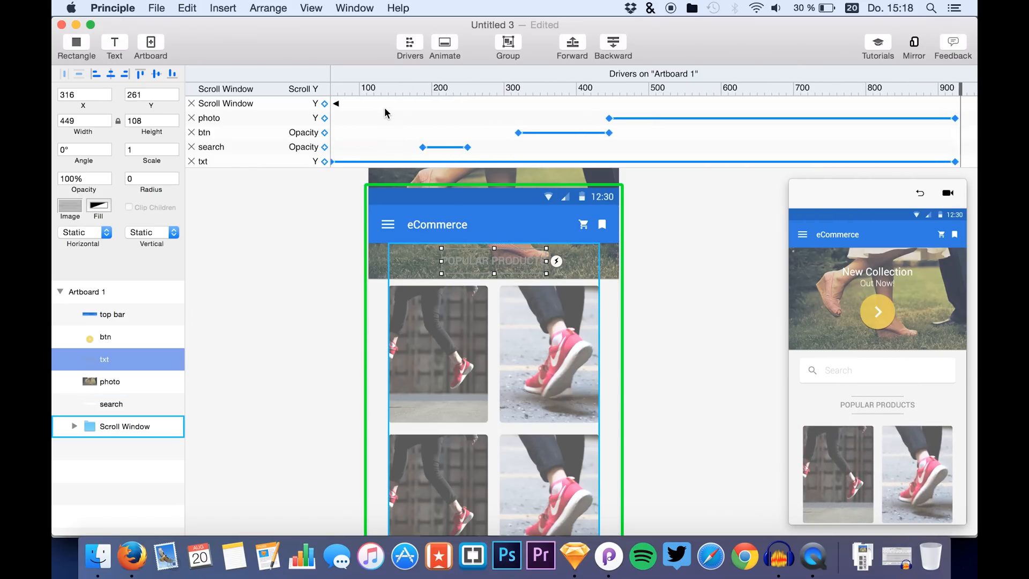
scroll(385, 110, "left", 4)
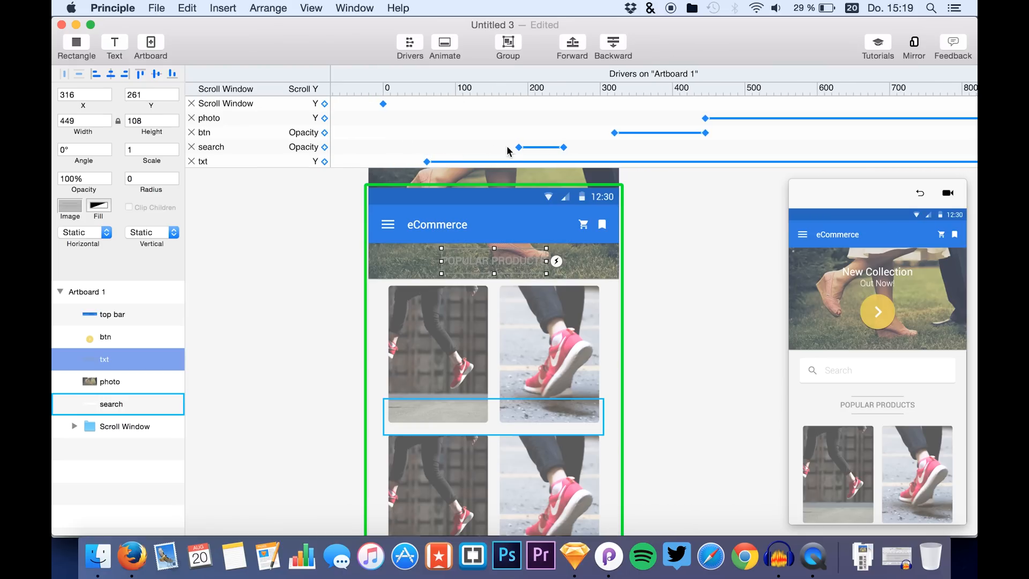
left_click_drag(520, 152, 427, 152)
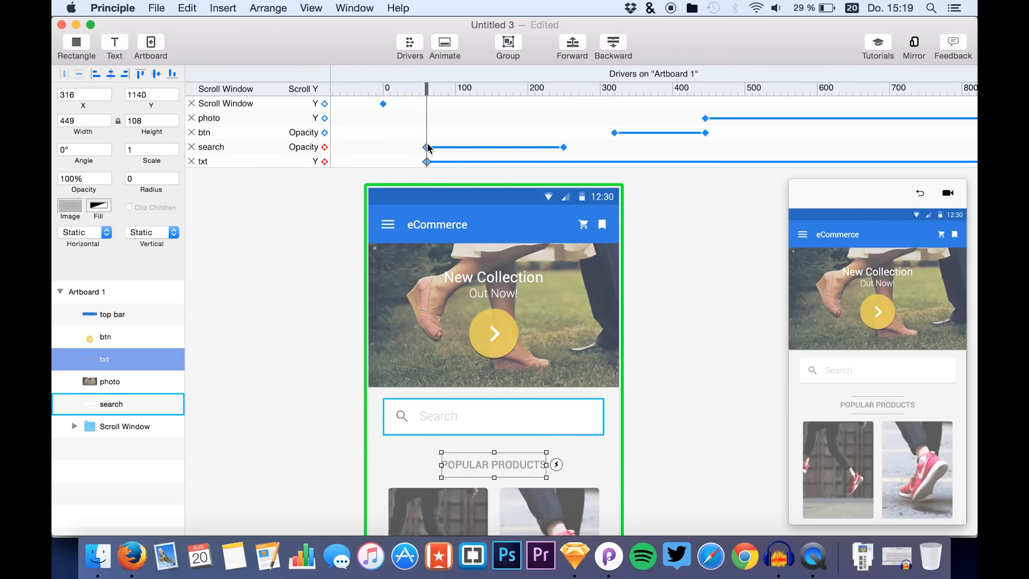
left_click(843, 445)
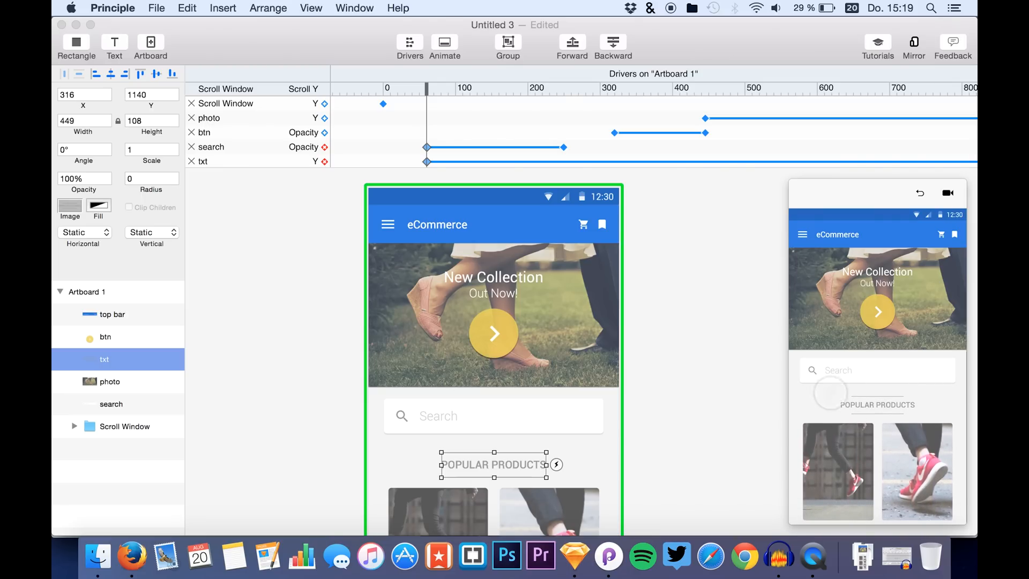
left_click_drag(563, 146, 485, 148)
left_click(855, 454)
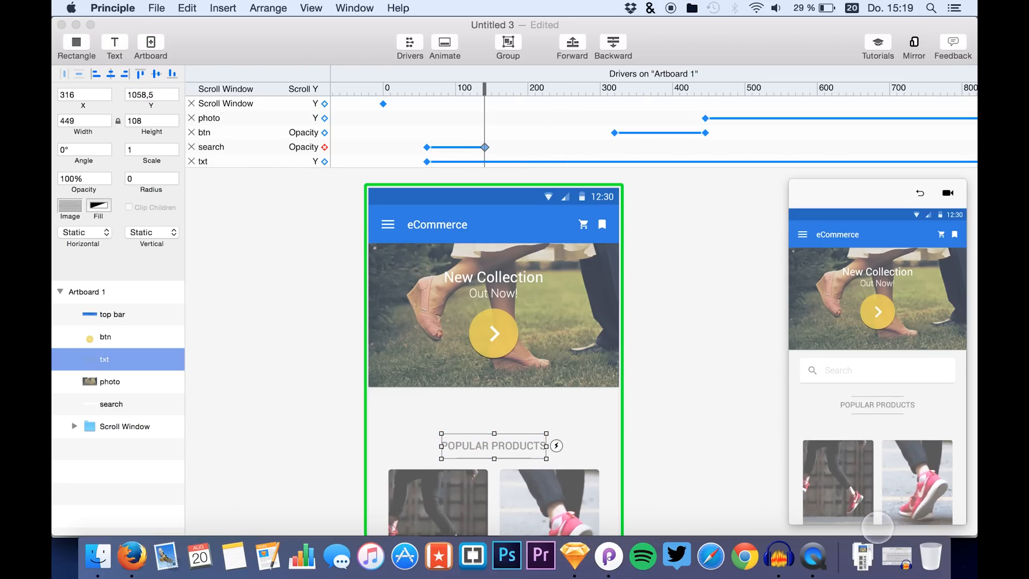
Scroll through the preview to check the search fade and how the Popular Products heading moves over the photo.
left_click_drag(877, 527, 877, 485)
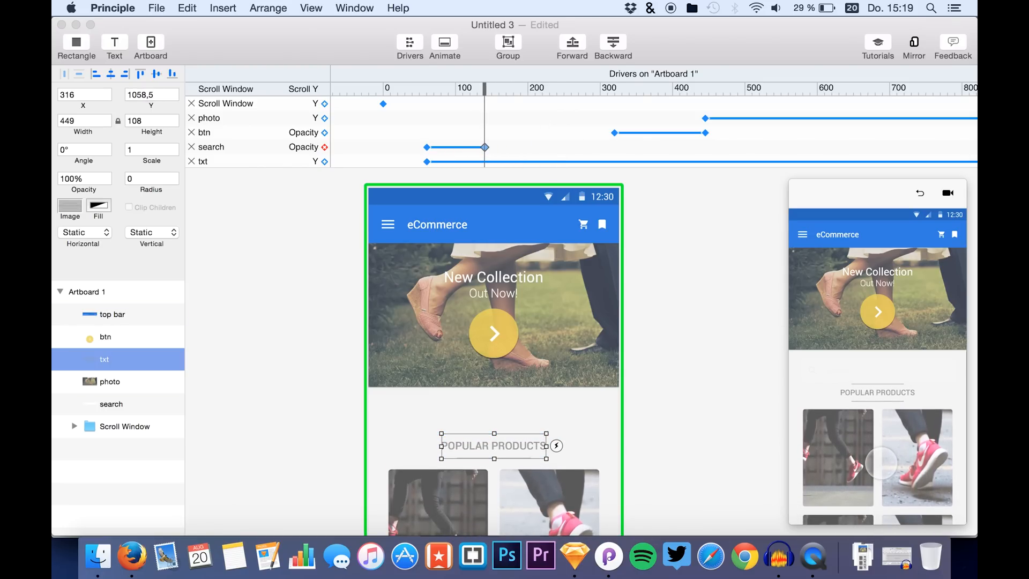
left_click_drag(881, 454, 881, 465)
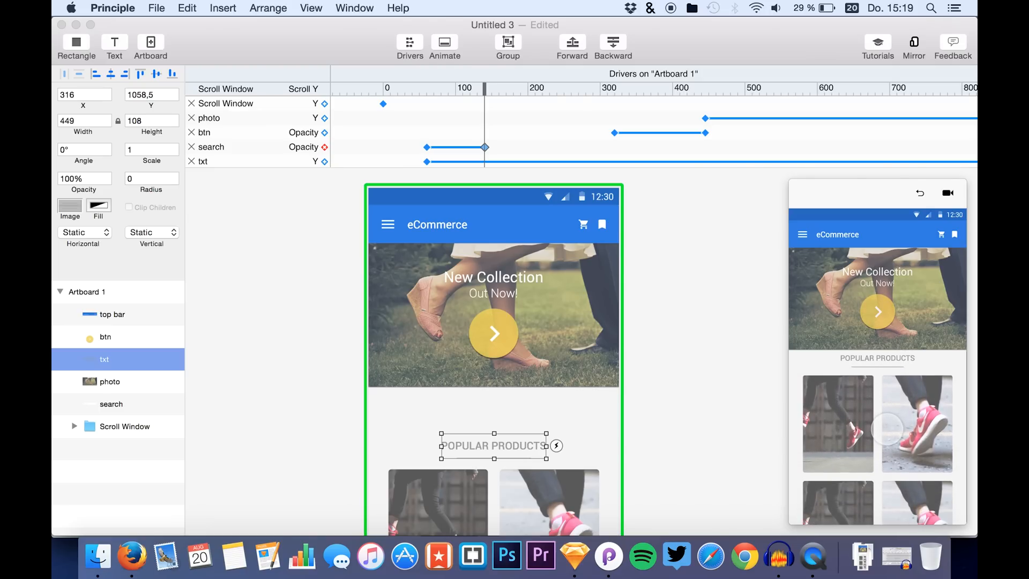
left_click_drag(893, 476, 858, 366)
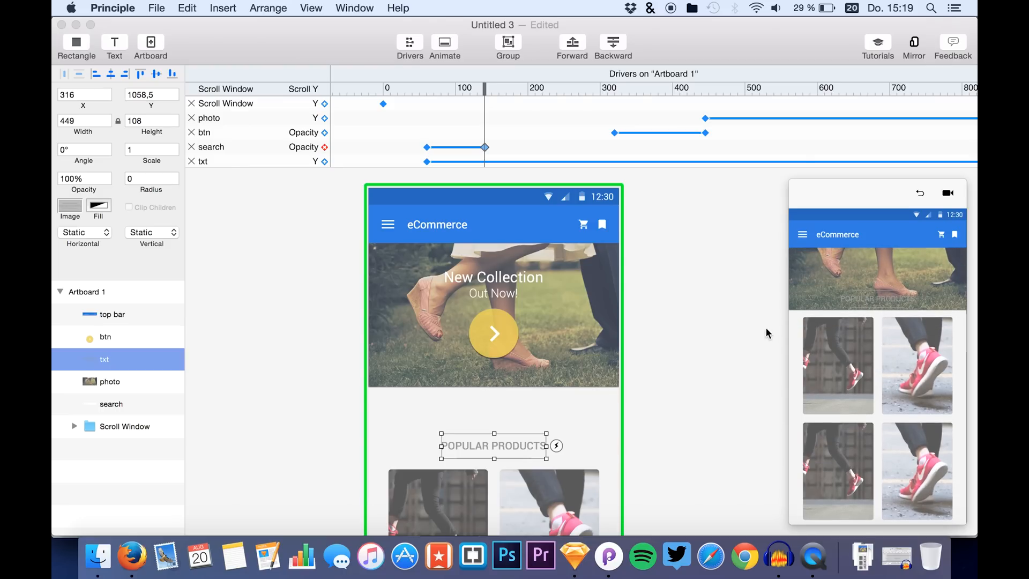
scroll(676, 293, "right", 1)
scroll(676, 294, "left", 2)
scroll(676, 294, "down", 1)
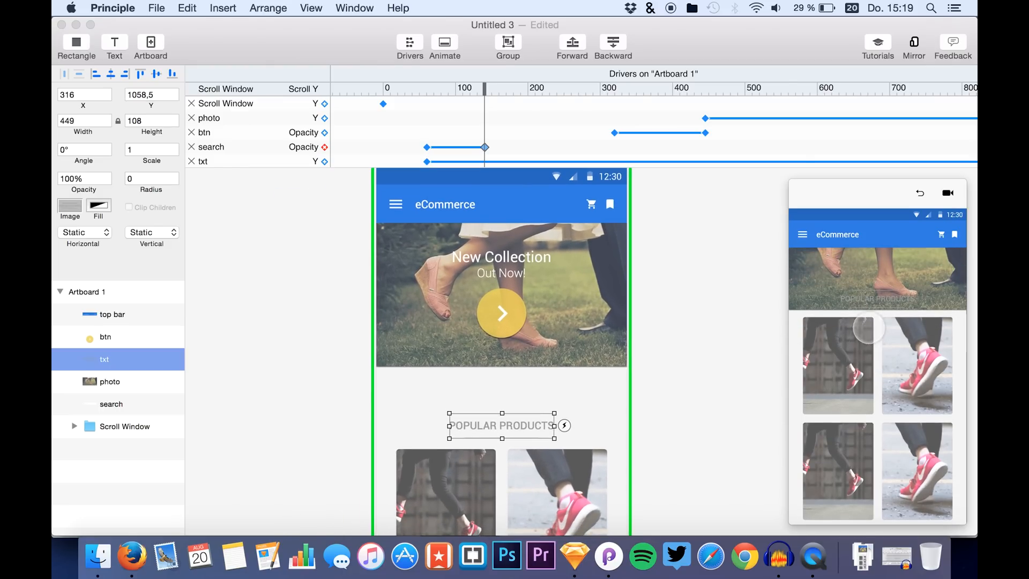
left_click(394, 186)
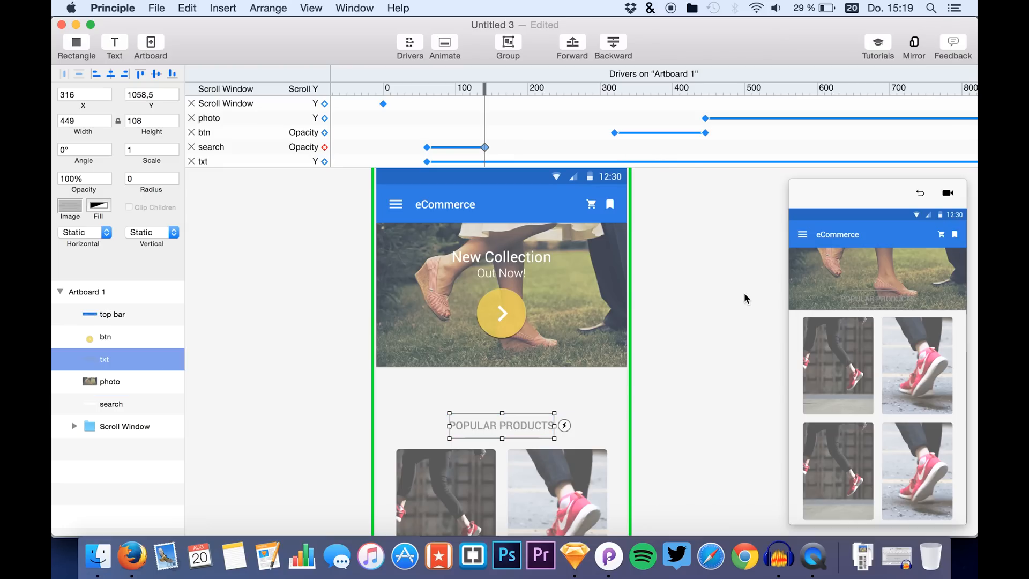
left_click(896, 241)
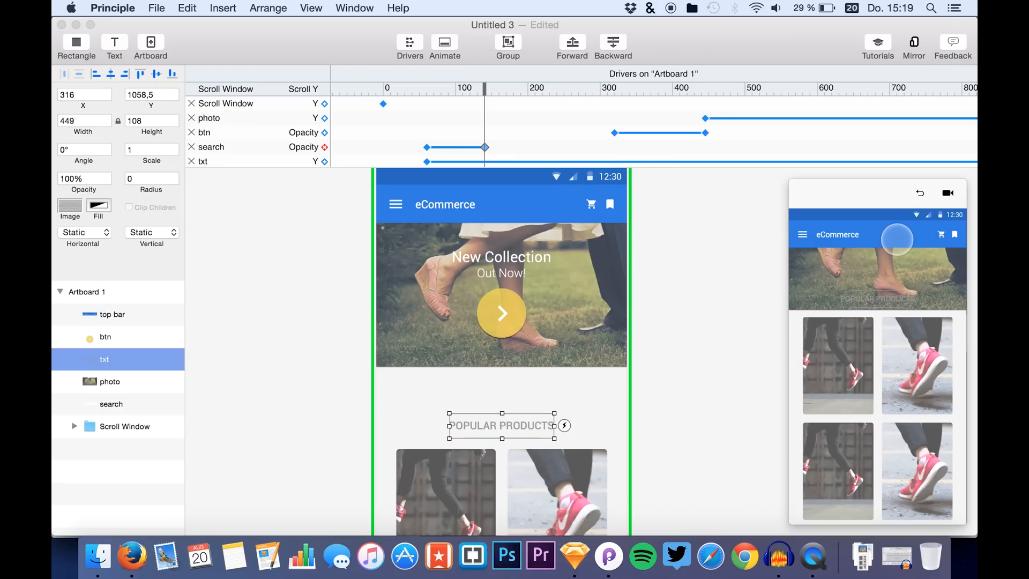
Try darkening the photo layer with a black fill at 78% opacity, and return the fill's opacity to 0%.
left_click(130, 381)
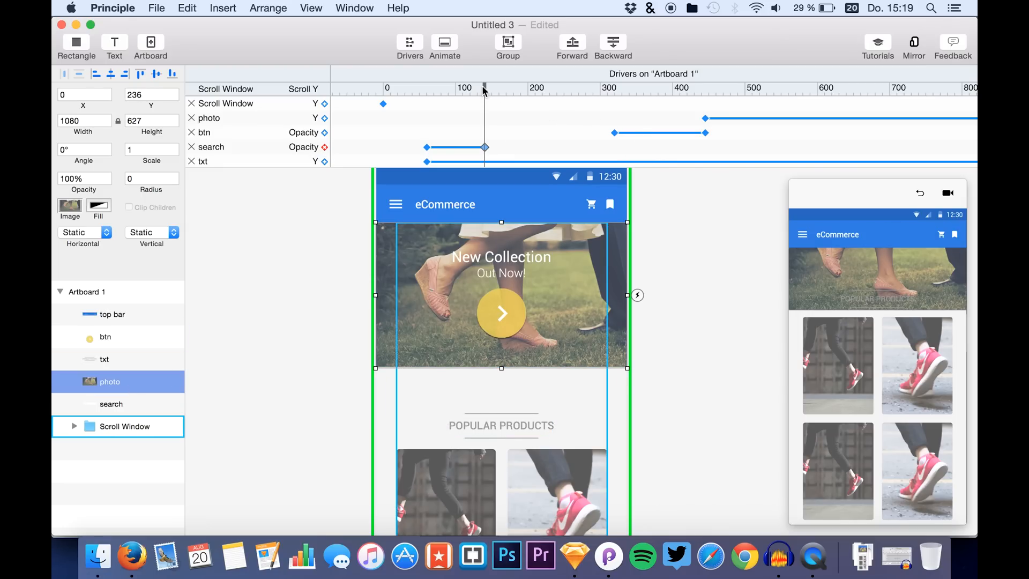
left_click_drag(484, 87, 627, 97)
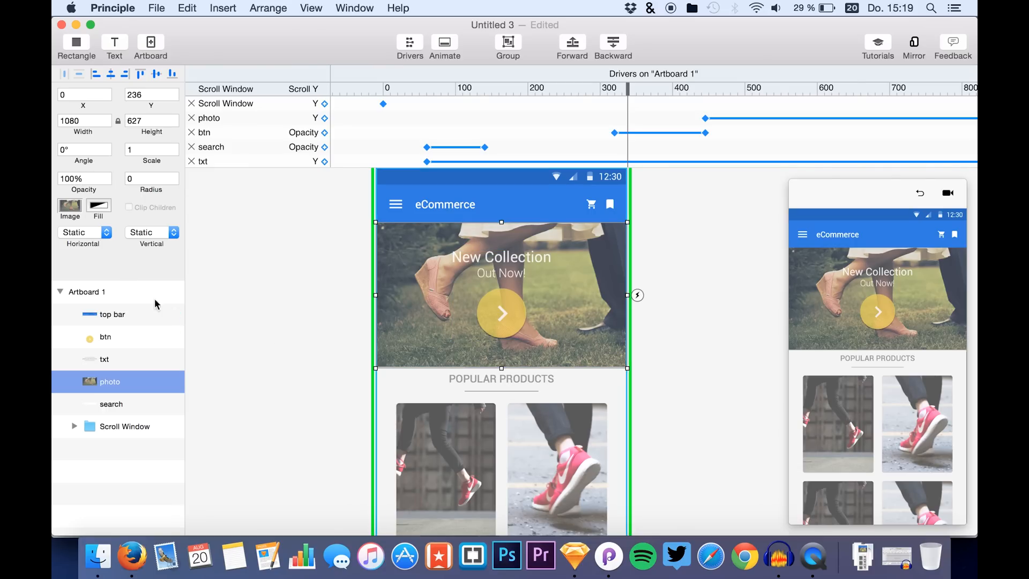
left_click(101, 209)
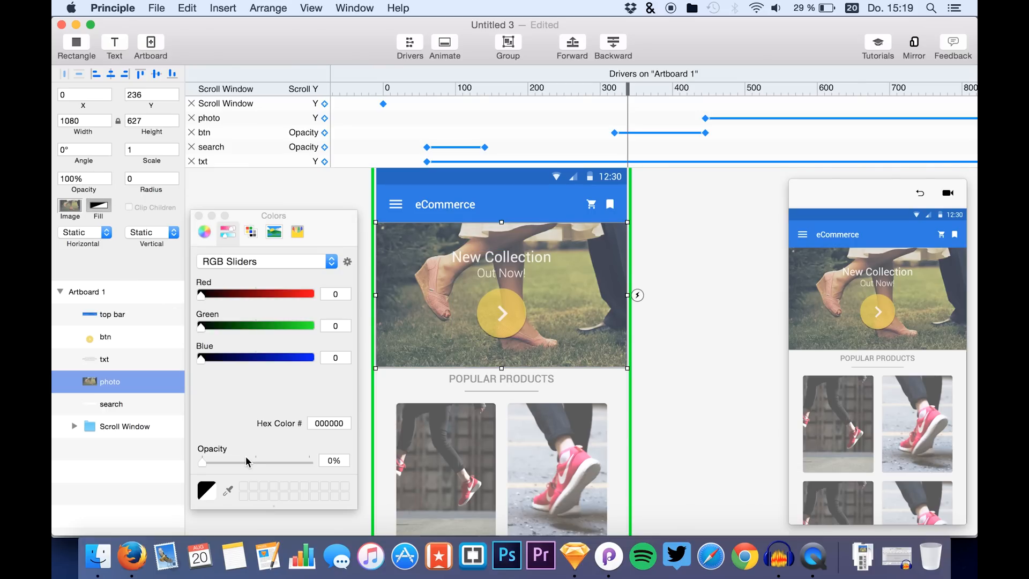
left_click_drag(247, 462, 288, 470)
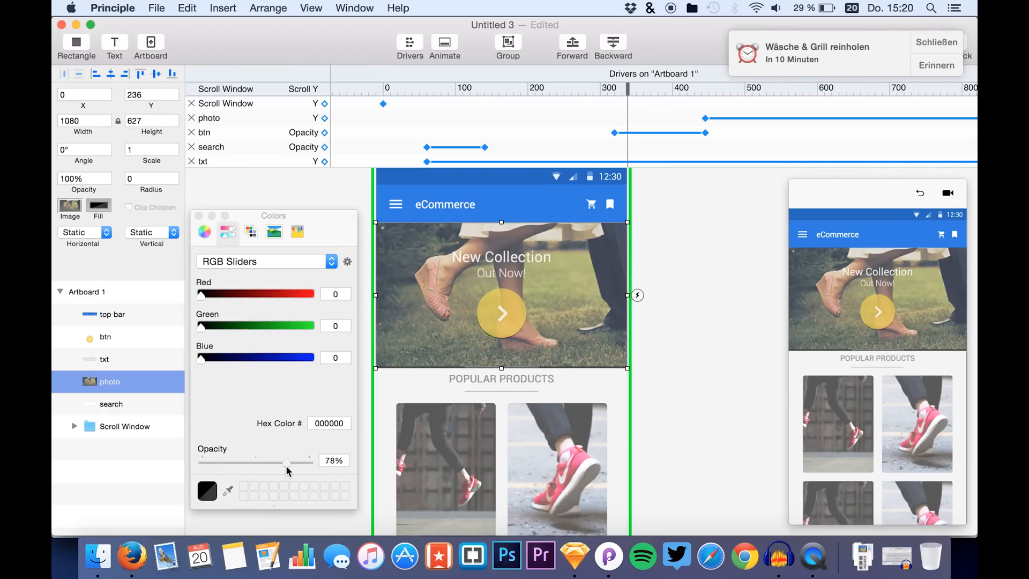
left_click(924, 47)
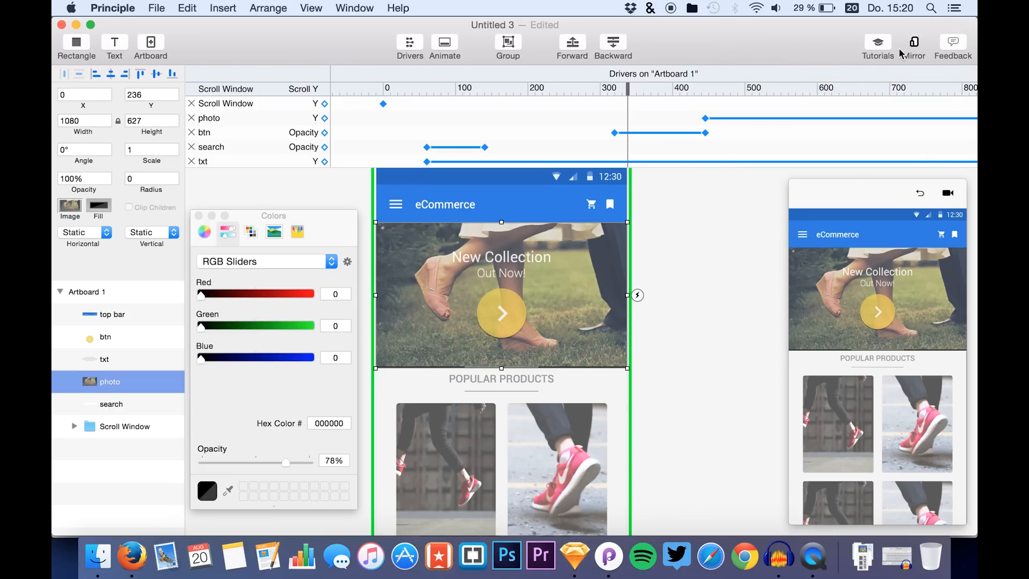
scroll(900, 54, "right", 3)
scroll(902, 56, "up", 2)
scroll(929, 66, "left", 3)
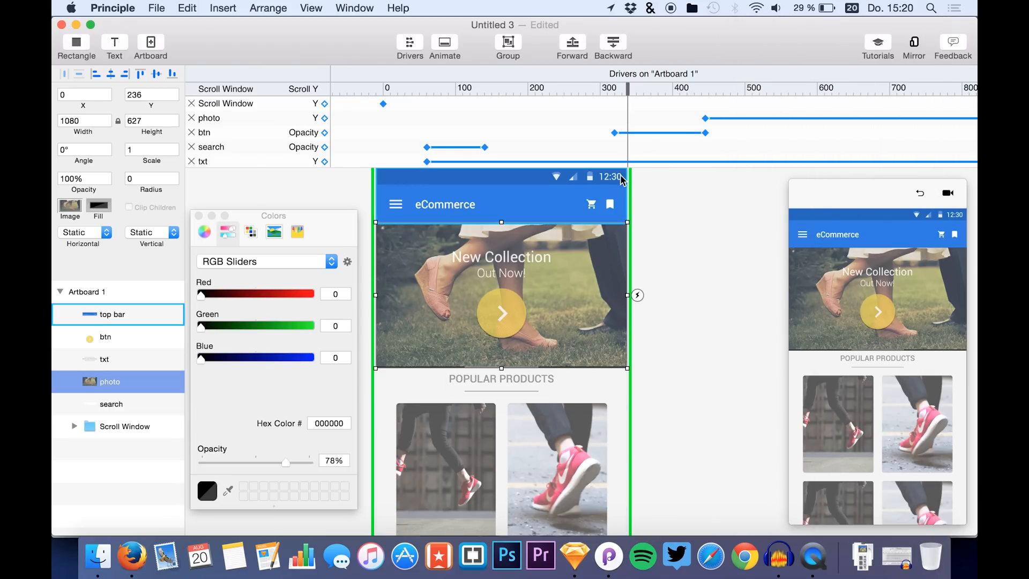
mouse_move(628, 88)
left_mouse_down()
mouse_move(574, 88)
mouse_move(703, 87)
mouse_move(626, 103)
left_mouse_up()
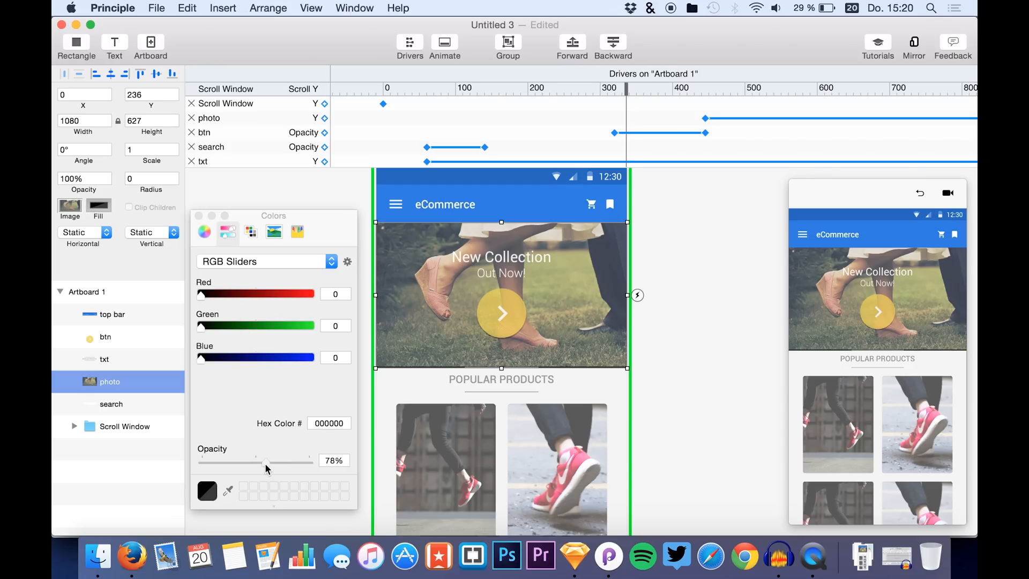
left_click_drag(265, 463, 168, 466)
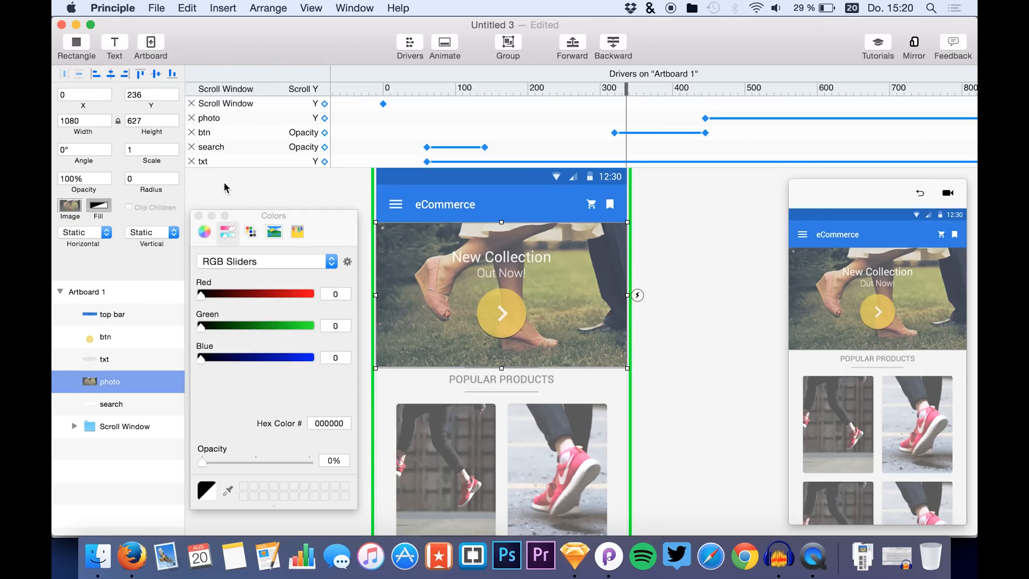
Add an Opacity driver for the photo layer with its first keyframe at a Scroll Y of about 340, just before the heading reaches the photo.
left_click(111, 405)
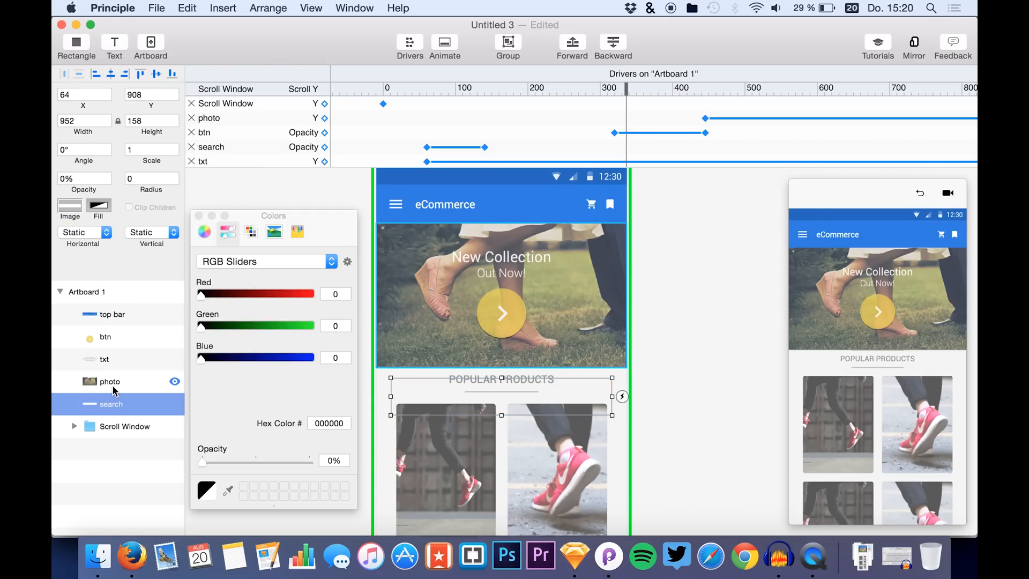
left_click(112, 387)
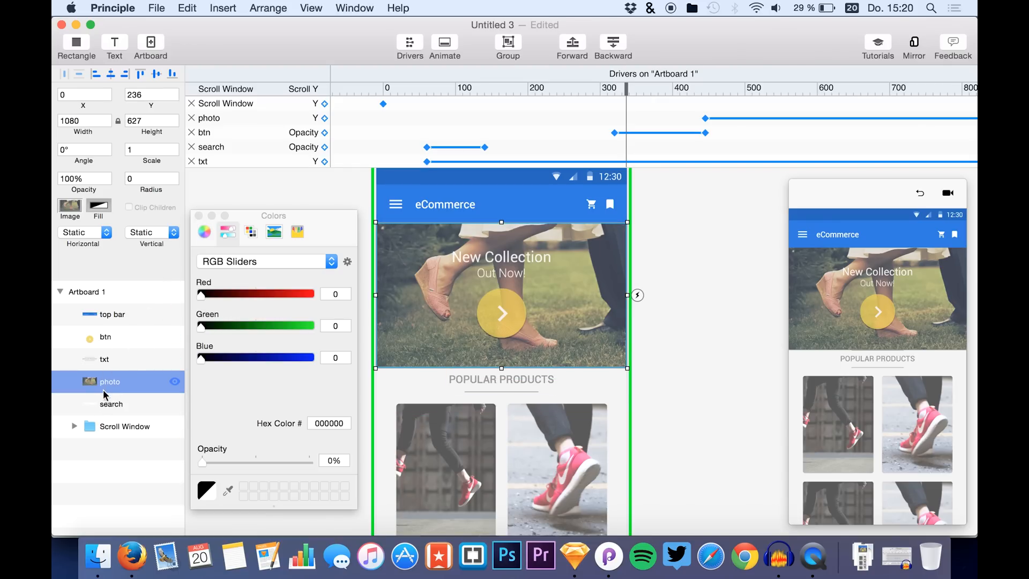
left_click(278, 169)
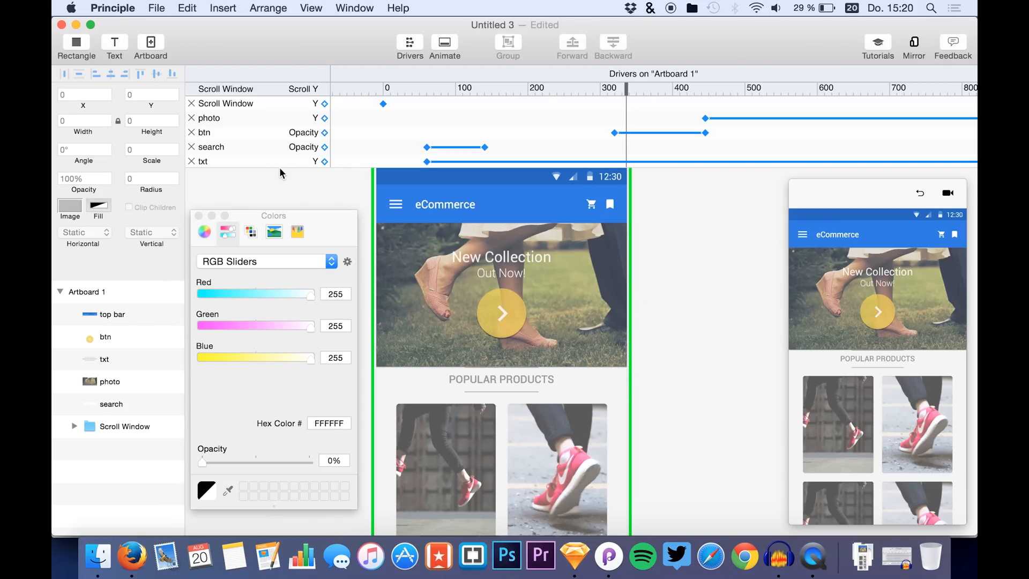
left_click_drag(282, 166, 280, 198)
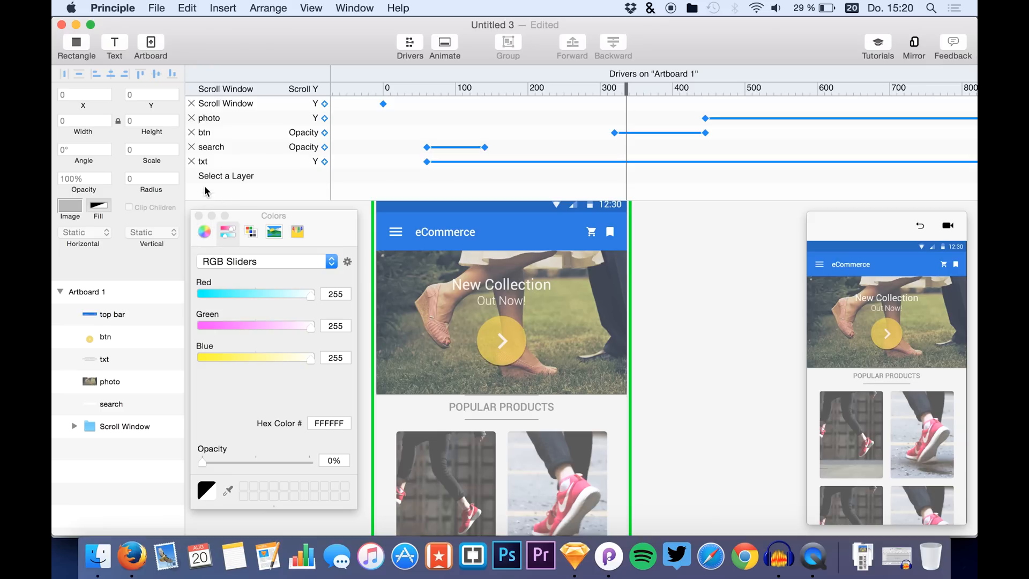
left_click(172, 383)
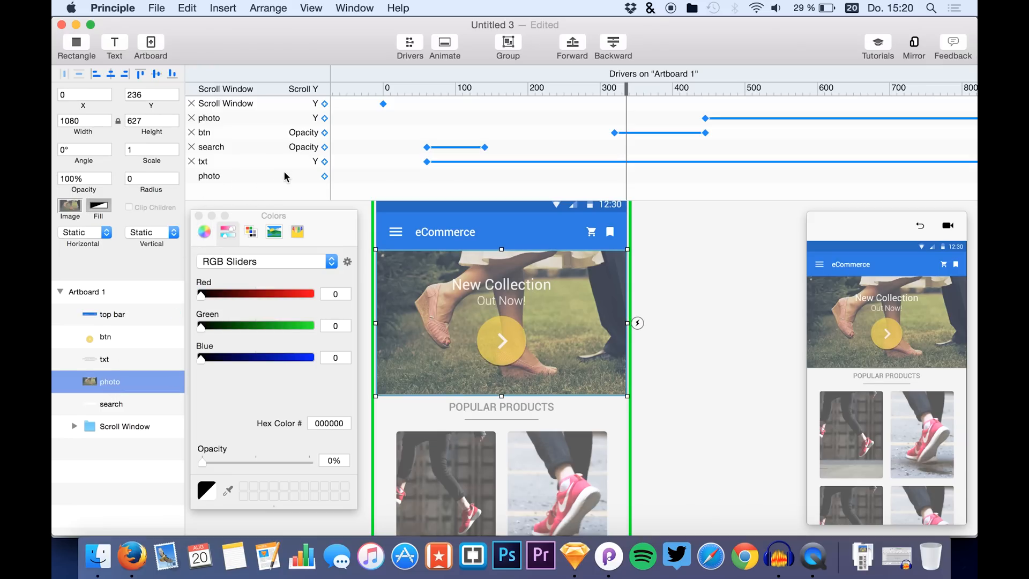
left_click(324, 176)
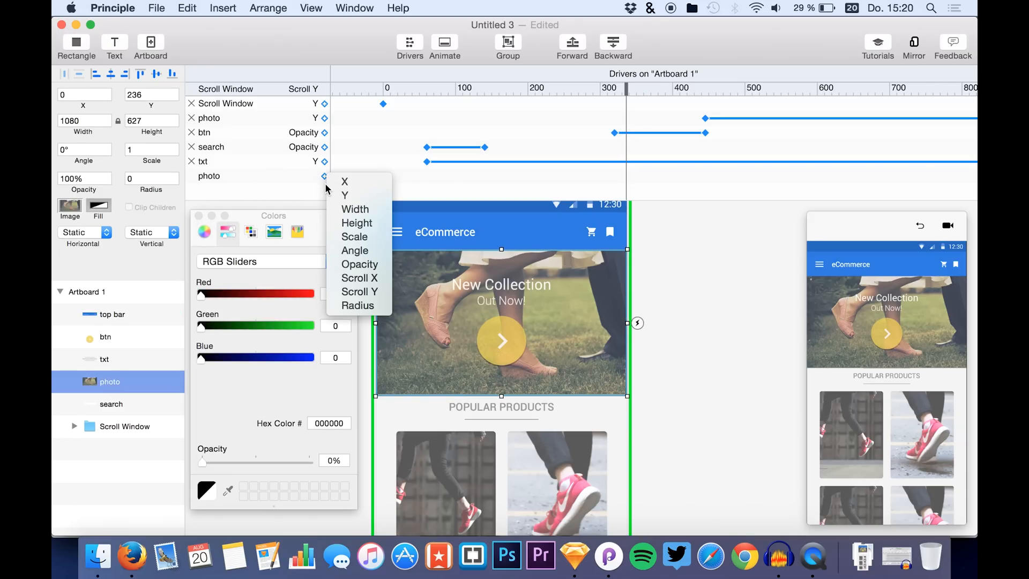
left_click(359, 264)
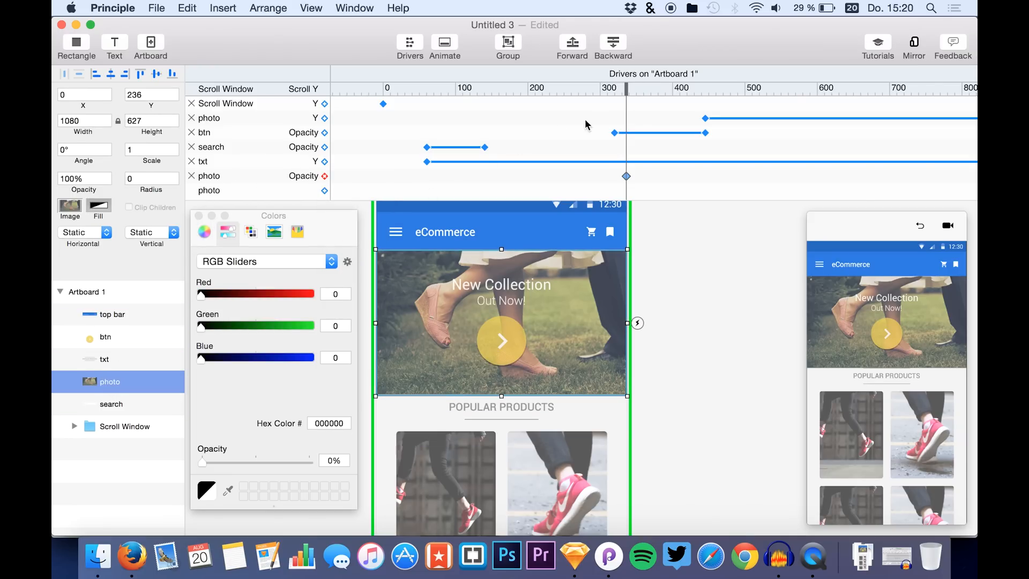
left_click_drag(625, 177, 628, 177)
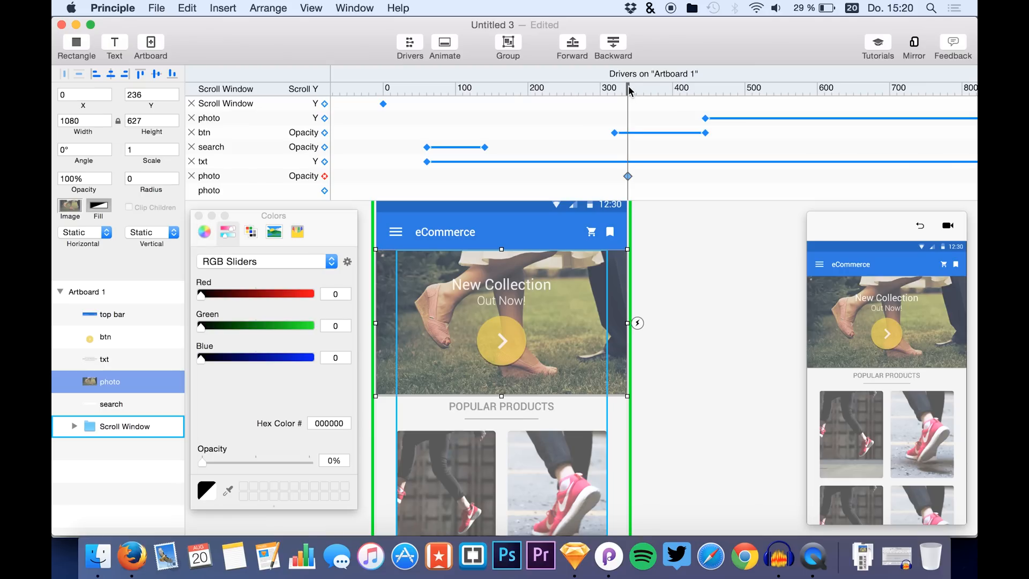
Try opacities of 30%, 40% and 15% for the photo at btn's last keyframe, Scroll Y about 445, and settle on 20%.
left_click_drag(630, 92, 707, 101)
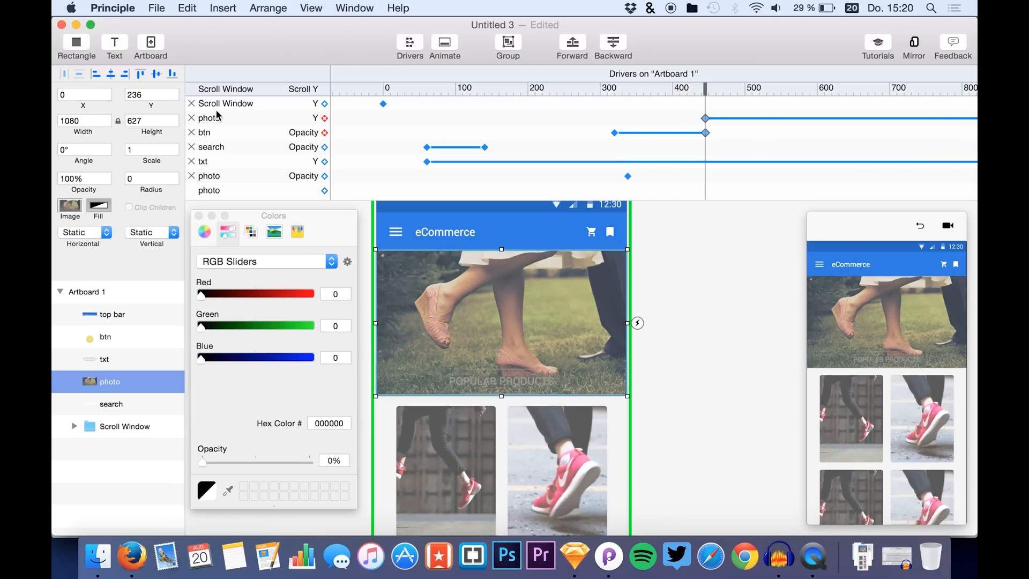
left_click(88, 180)
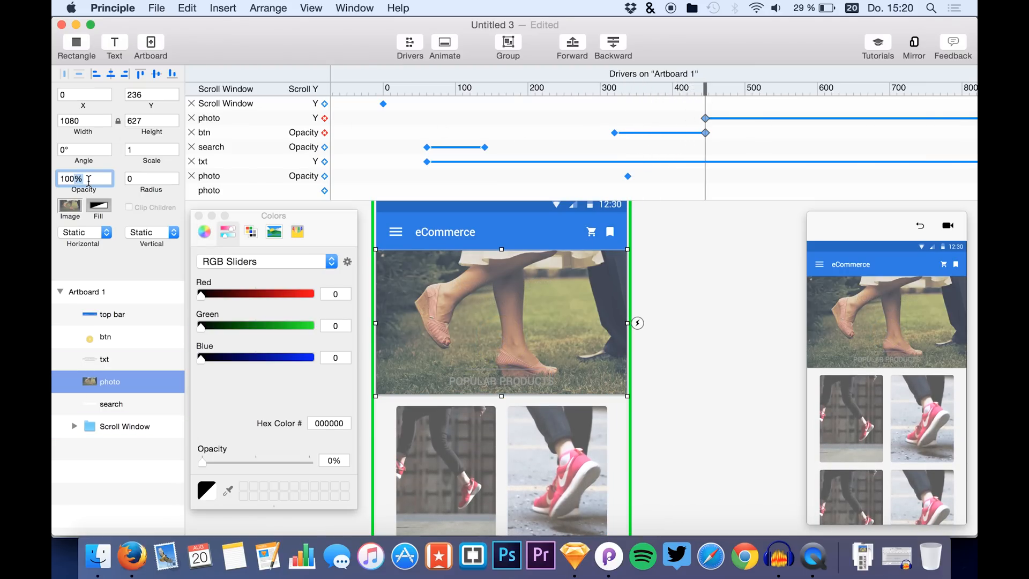
type("30")
key("Return")
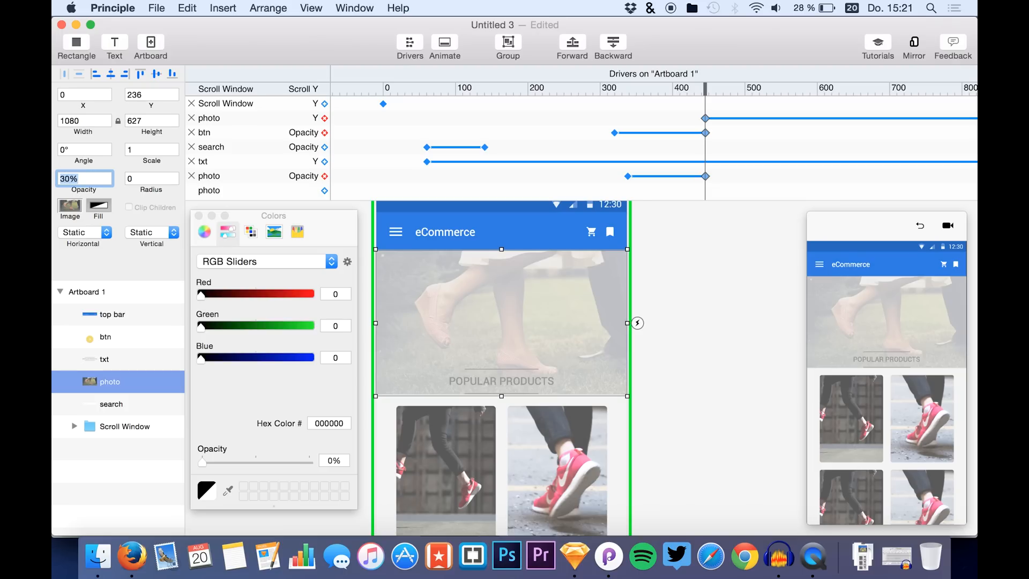
key("BackSpace")
key("Return")
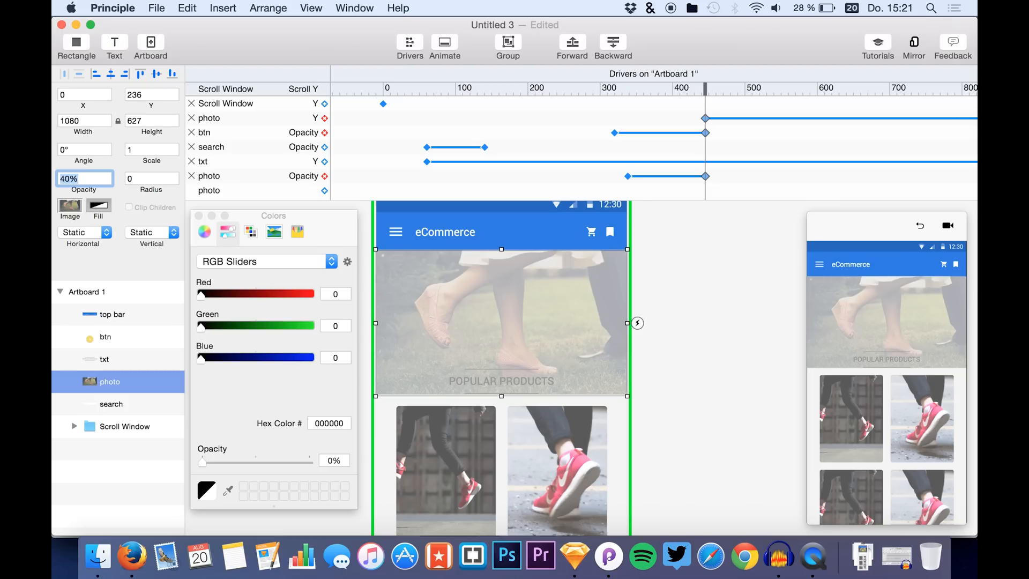
key("BackSpace")
key("Return")
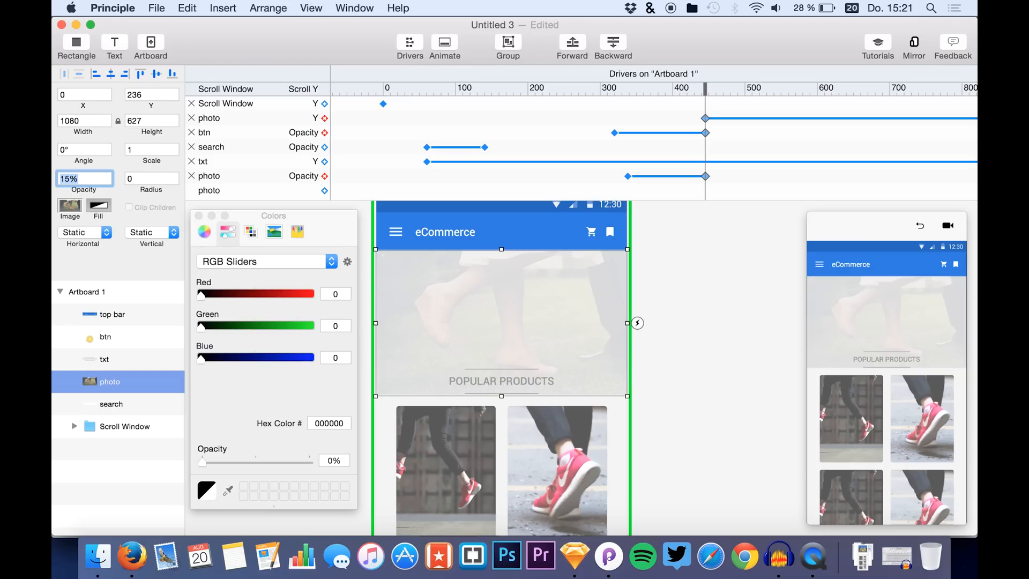
type("20")
key("Return")
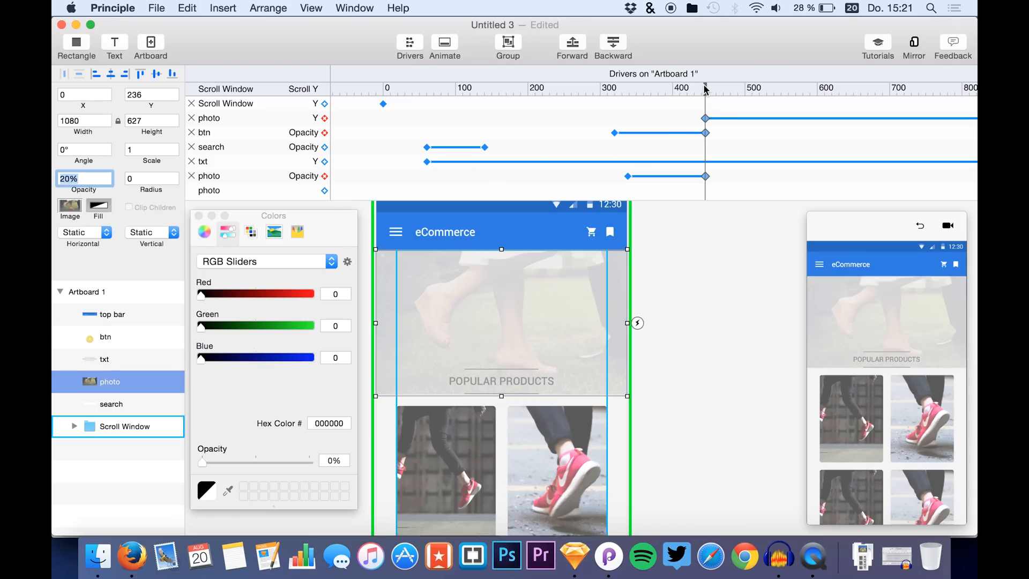
Check the Popular Products heading's position over the photo at a Scroll Y of about 590, and examine the txt layer's Y keyframes.
left_click_drag(705, 89, 811, 91)
left_click_drag(876, 394, 907, 373)
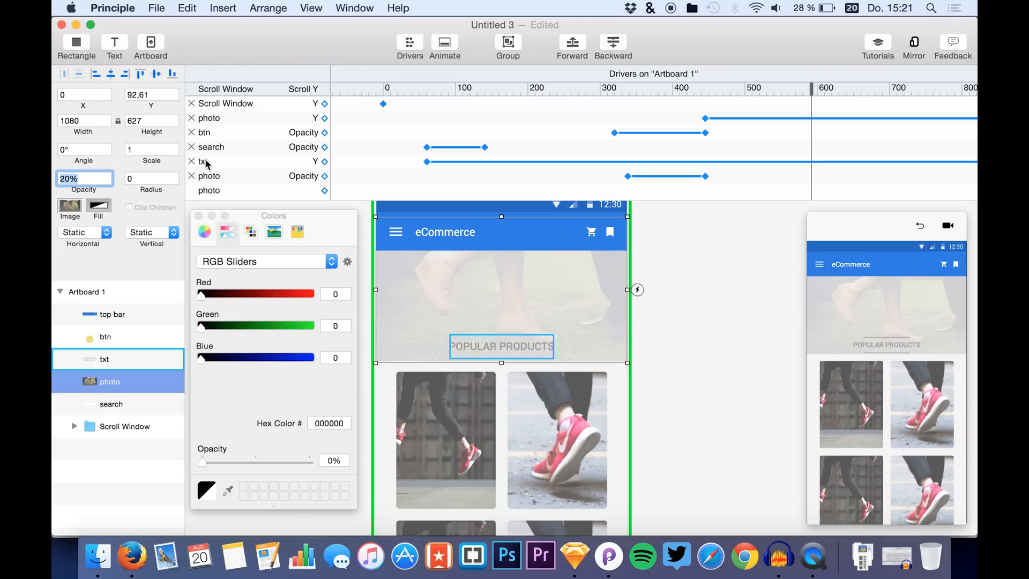
left_click(105, 363)
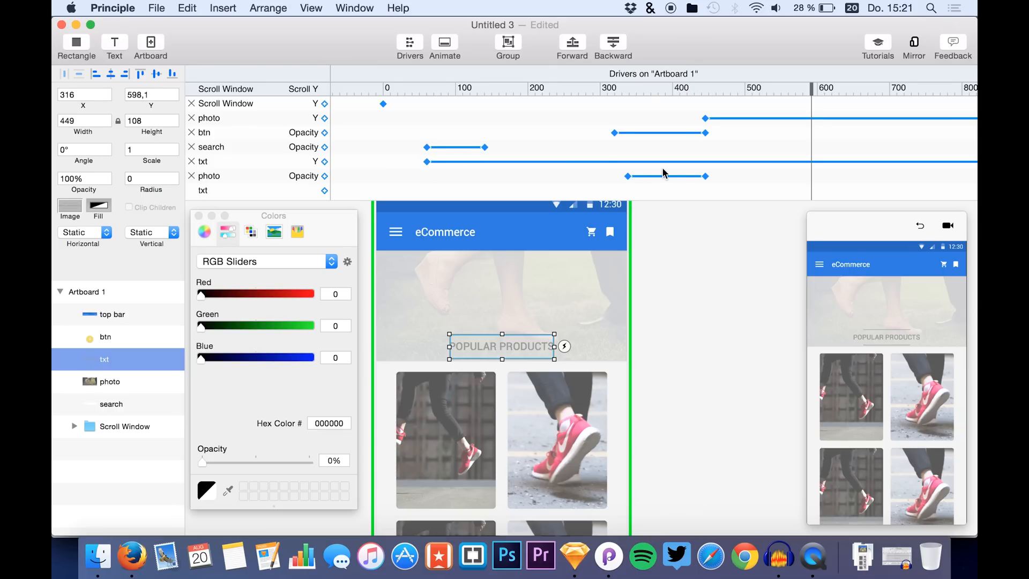
scroll(663, 173, "right", 3)
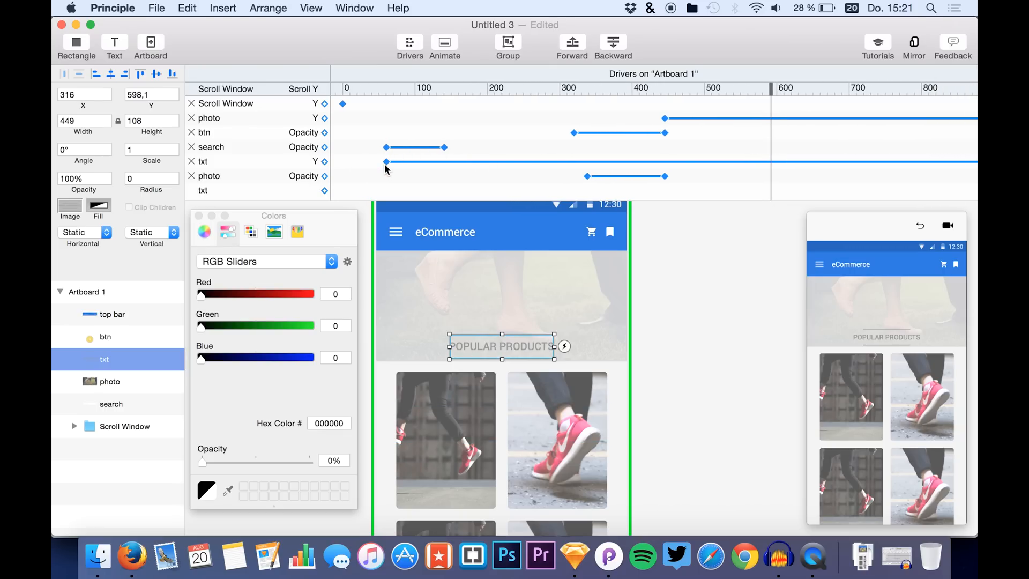
left_click_drag(386, 168, 386, 165)
scroll(737, 275, "right", 3)
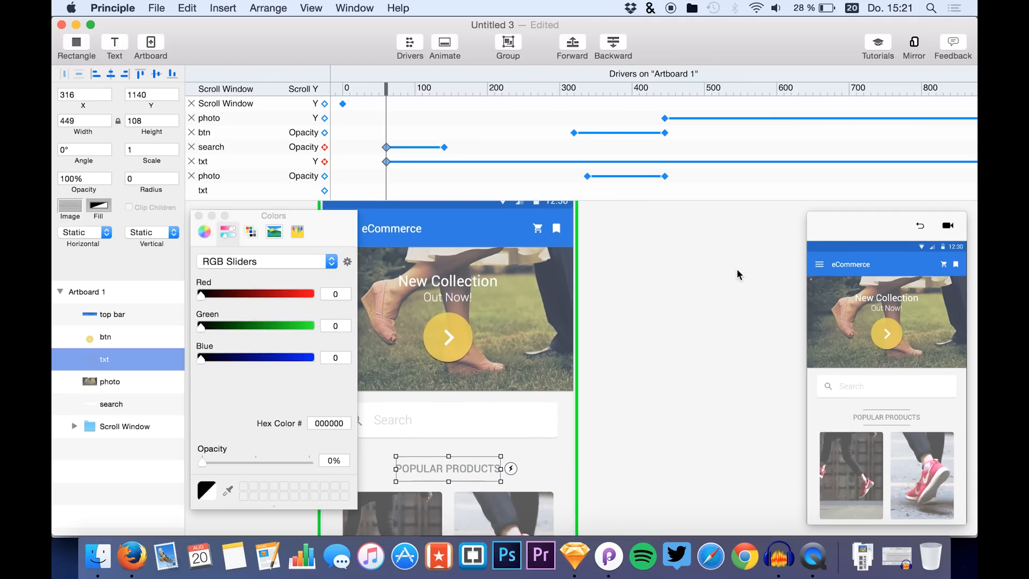
scroll(738, 275, "left", 3)
scroll(804, 166, "right", 5)
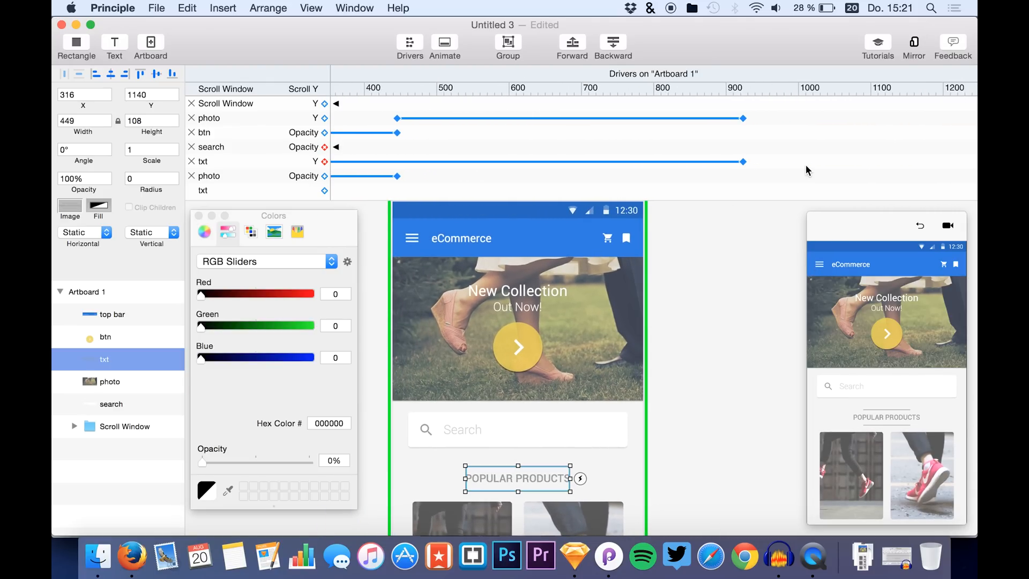
scroll(808, 170, "left", 2)
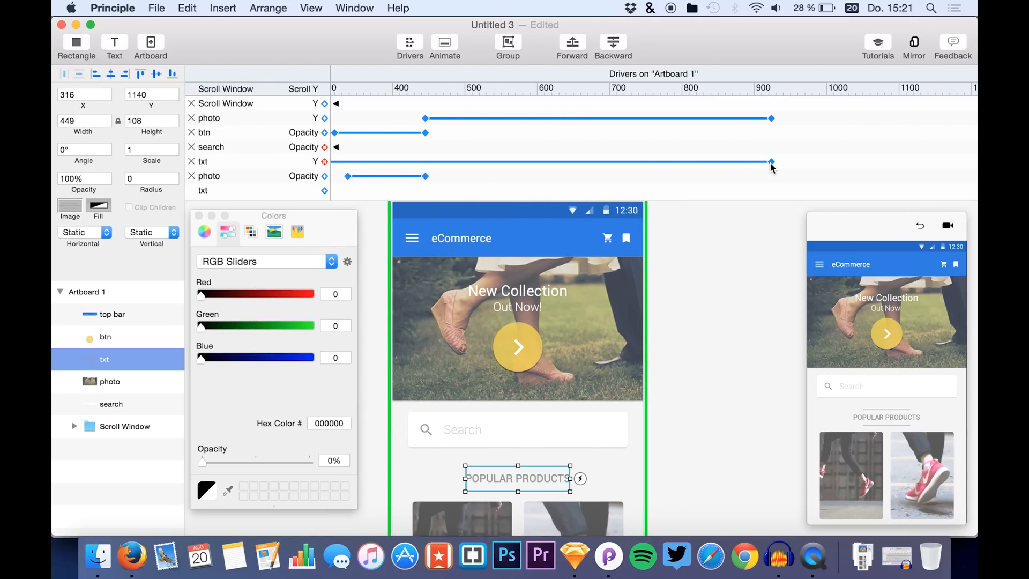
scroll(496, 171, "left", 5)
scroll(455, 170, "left", 3)
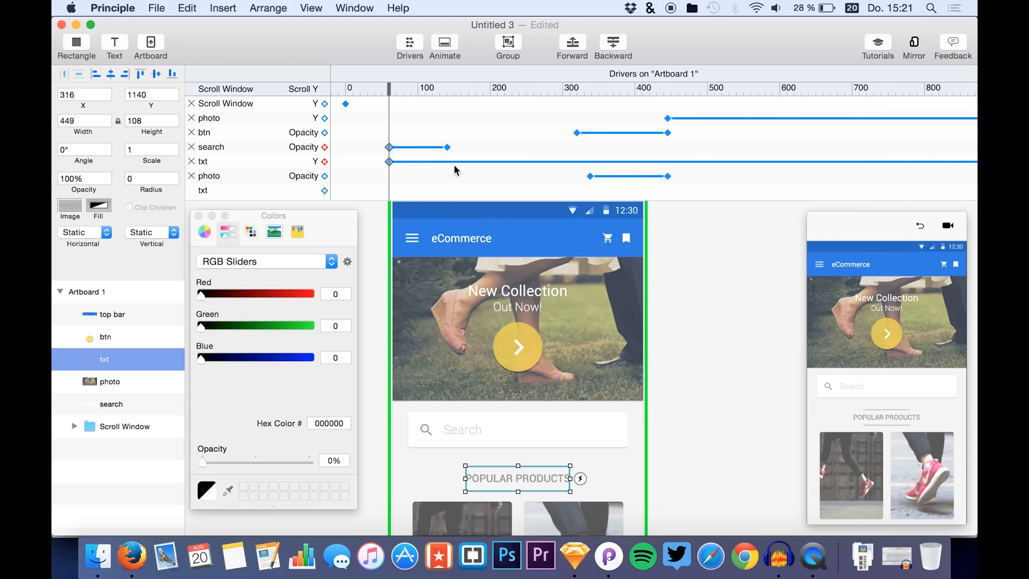
Add a txt Y keyframe of 675,59 at a Scroll Y of about 485, and scroll the preview to test the heading.
left_click_drag(360, 103, 709, 87)
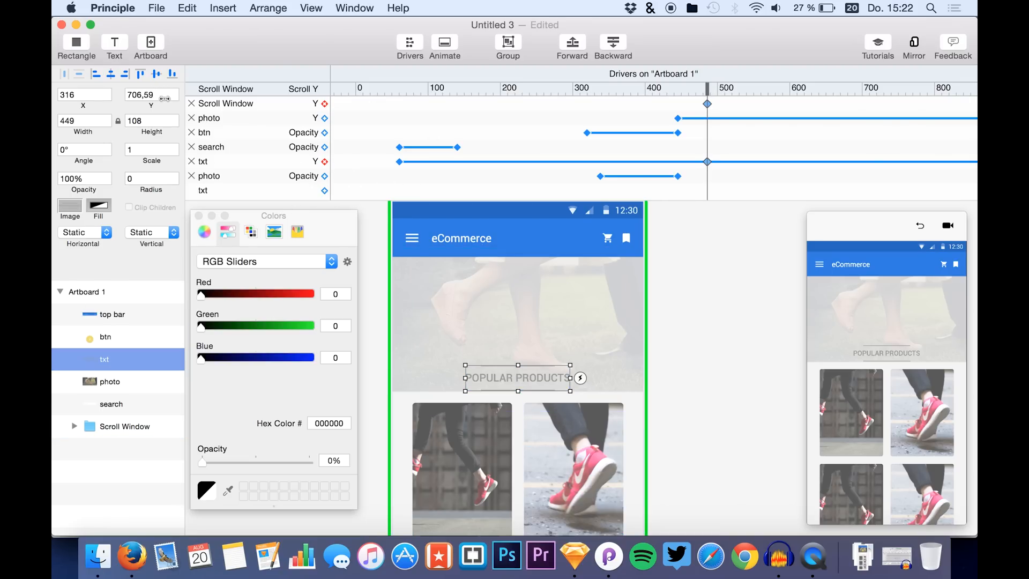
left_click_drag(157, 106, 116, 108)
left_click(859, 403)
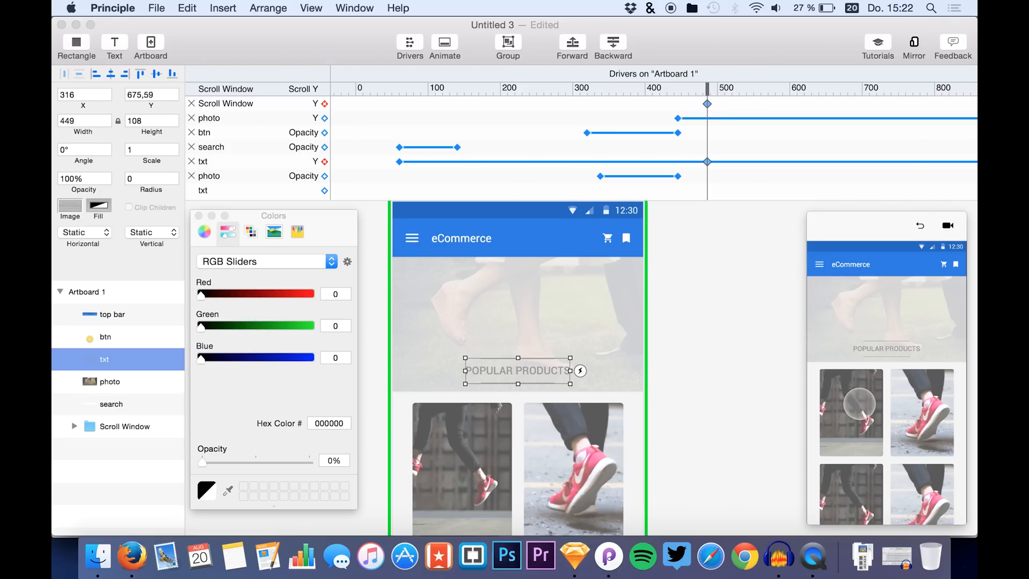
mouse_move(879, 433)
left_mouse_down()
mouse_move(871, 483)
mouse_move(870, 417)
left_mouse_up()
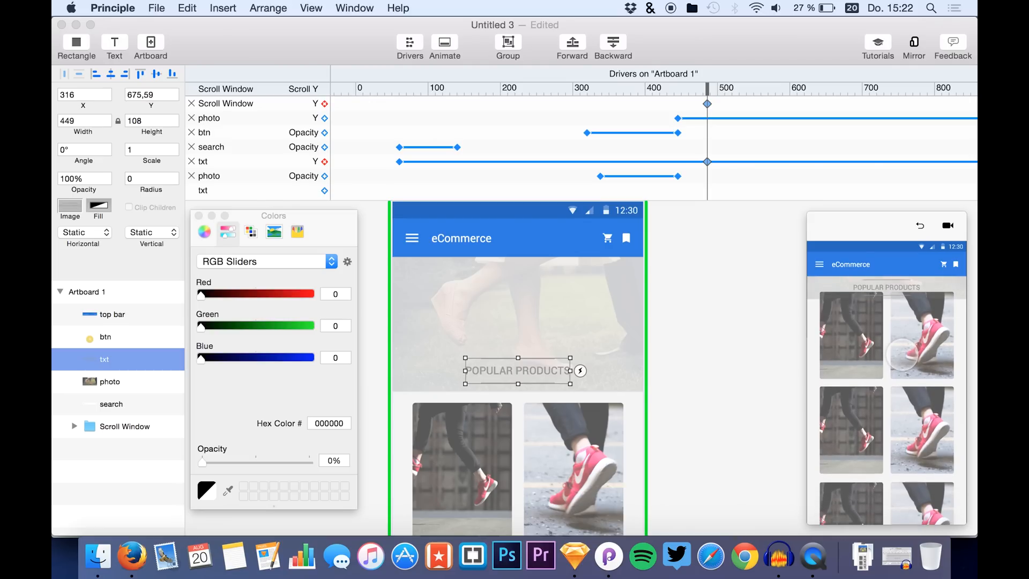
left_click_drag(903, 333, 909, 395)
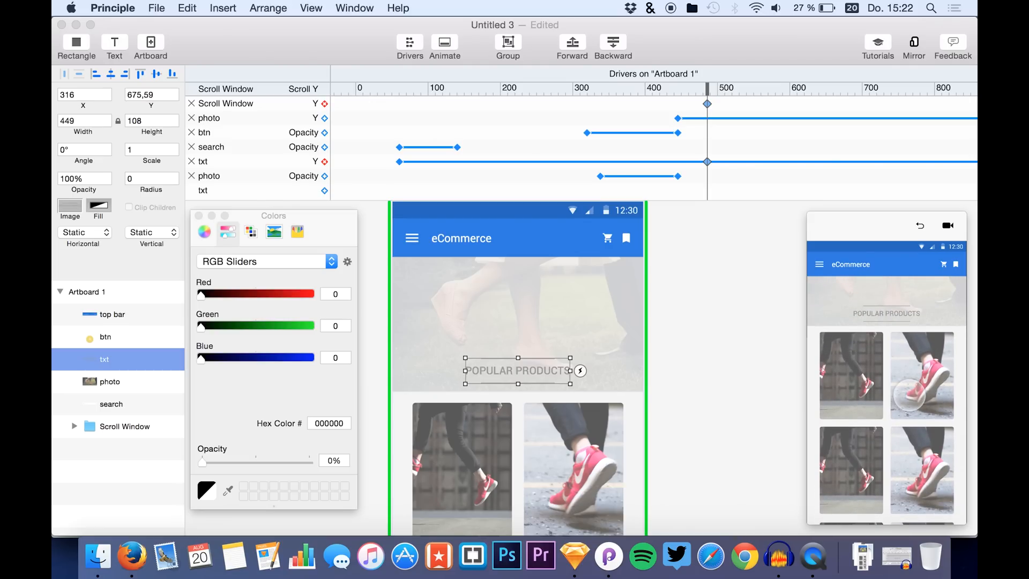
Add a rectangle directly above the search layer and size it to 1080 × 487 across the artboard's upper area.
left_click(112, 403)
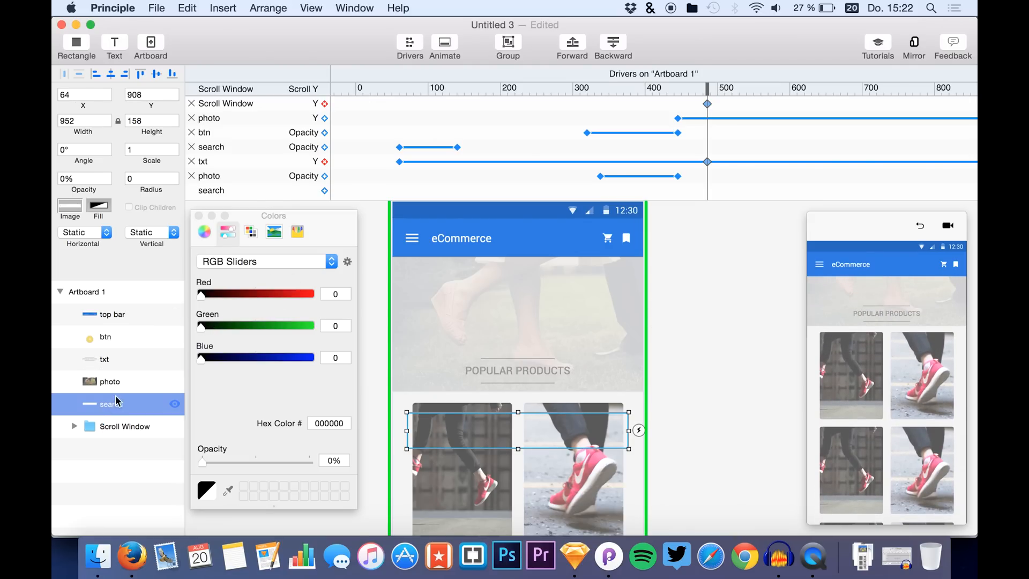
left_click(77, 43)
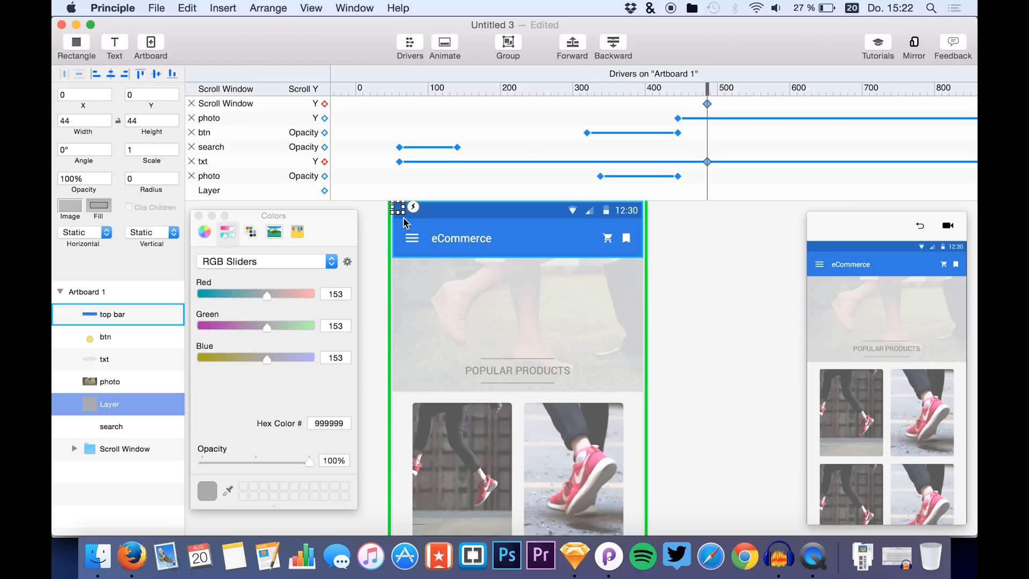
left_click_drag(403, 212, 648, 318)
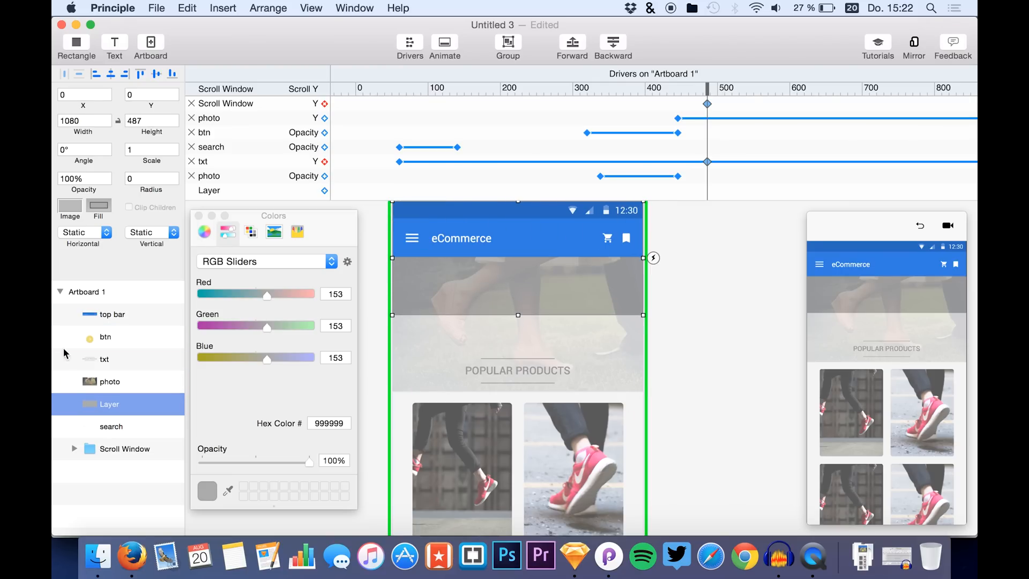
Try to fill the new rectangle with white using the gray scale at 100% brightness.
left_click(101, 208)
left_click(259, 261)
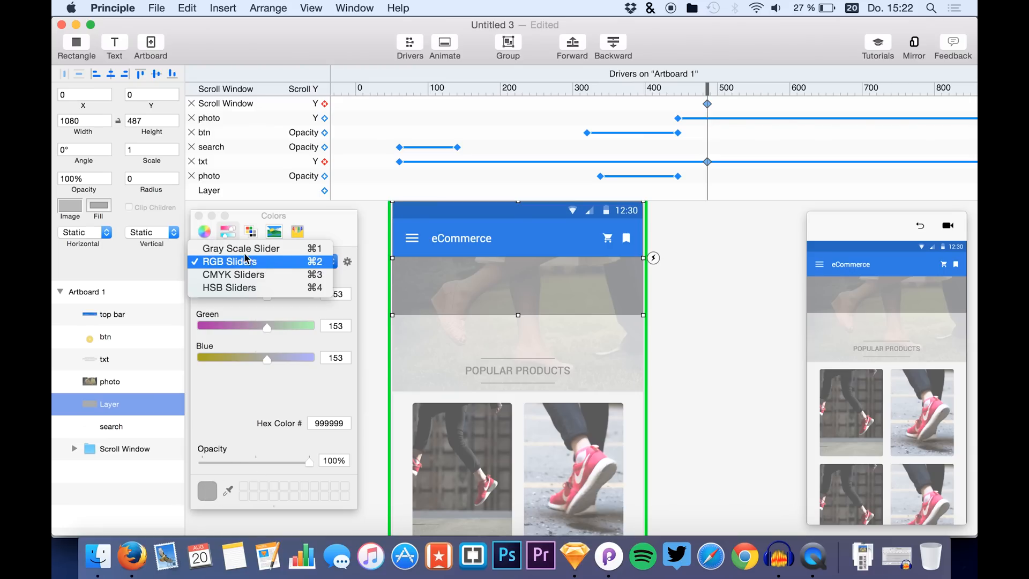
left_click(205, 232)
left_click(227, 232)
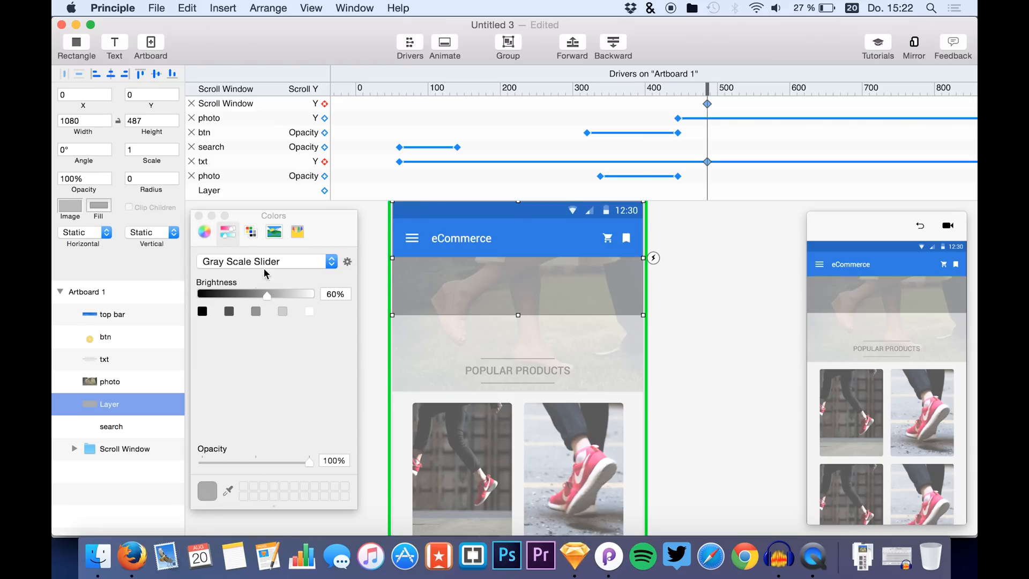
left_click(310, 312)
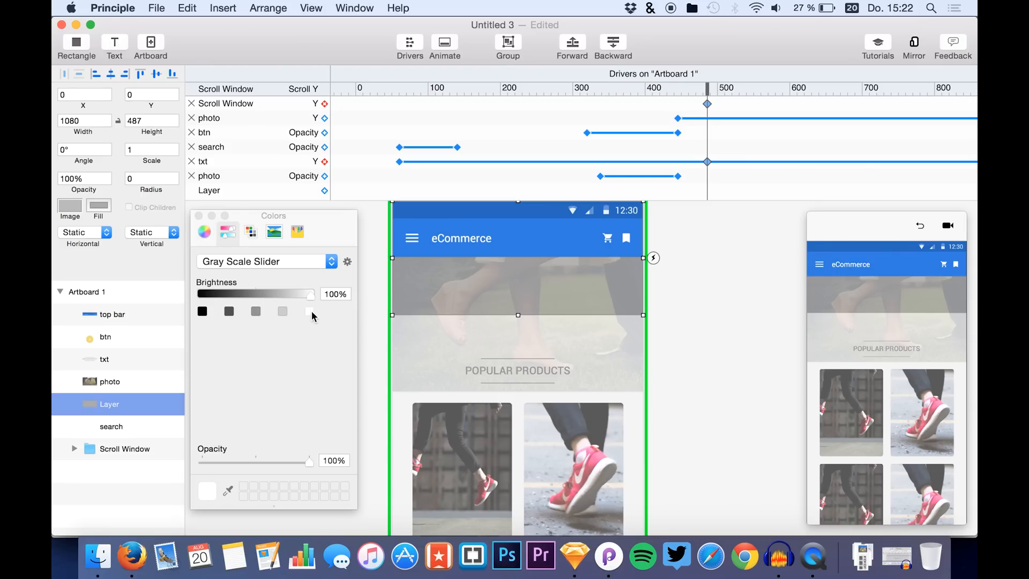
left_click(197, 216)
left_click(364, 320)
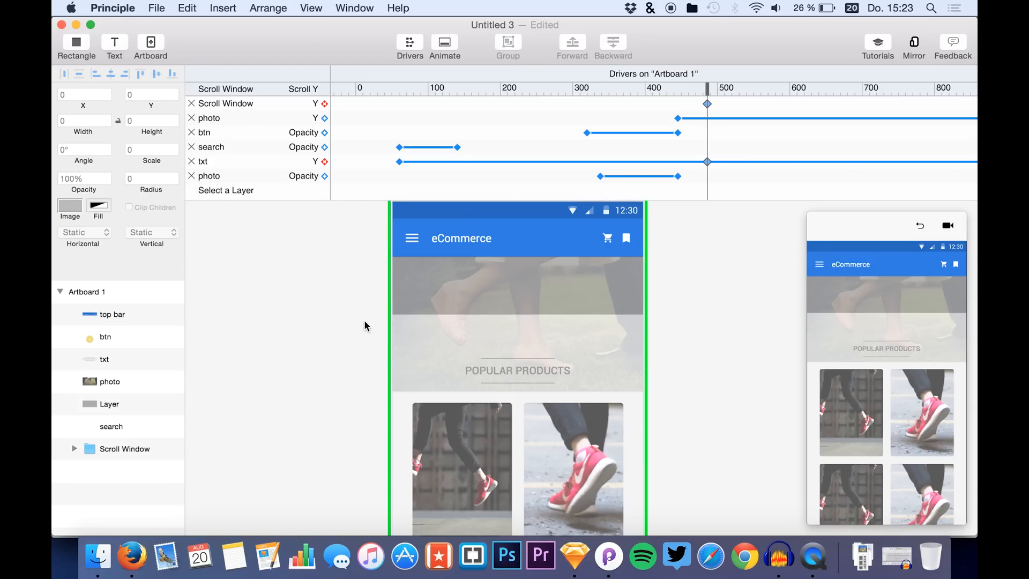
Fill the 1080 × 487 rectangle with white from the color wheel at full brightness.
left_click(109, 405)
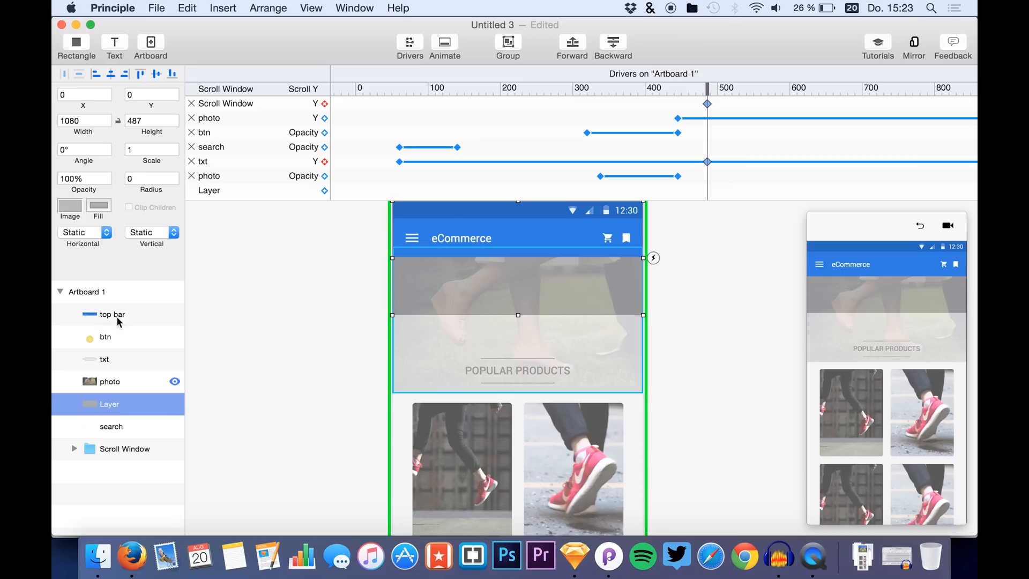
left_click(97, 207)
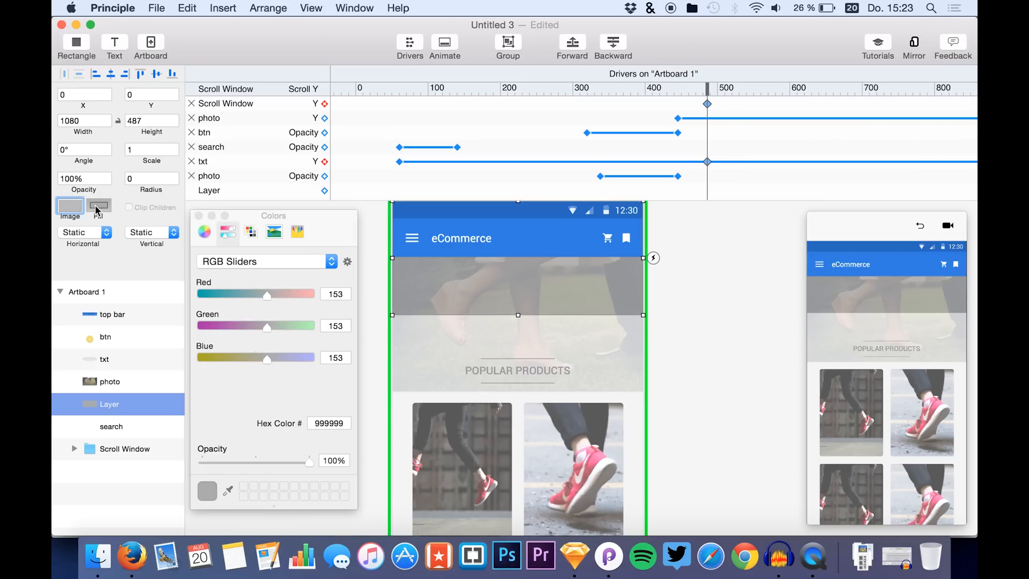
left_click(204, 231)
left_click_drag(245, 424, 151, 426)
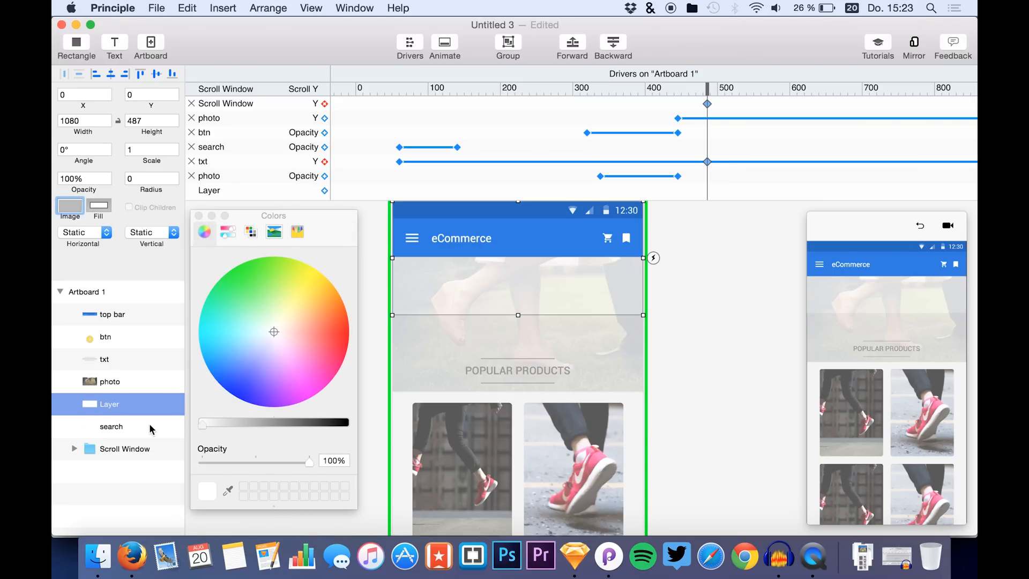
left_click(197, 216)
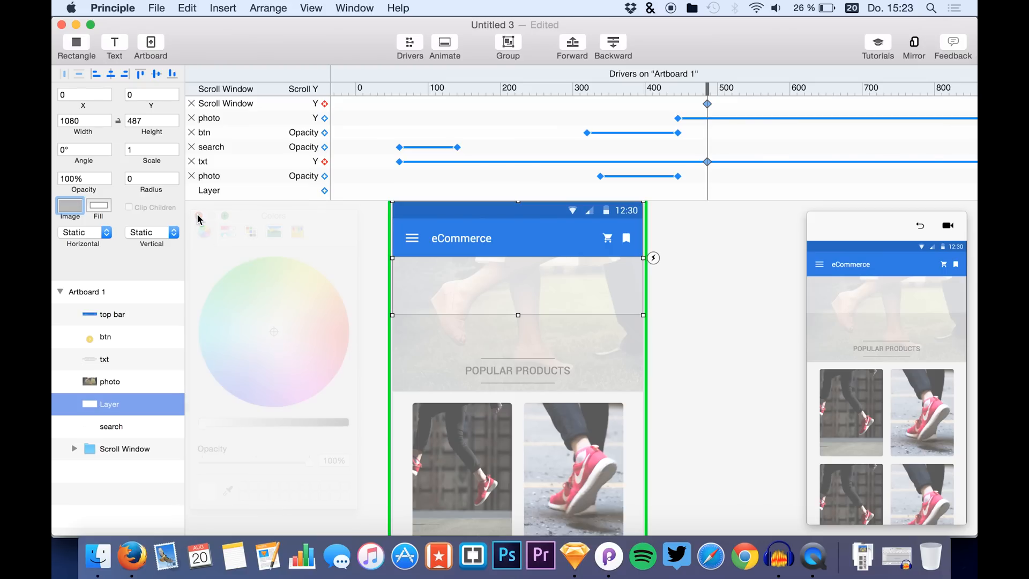
Rename the rectangle layer as white.
left_click(140, 448)
left_click(132, 410)
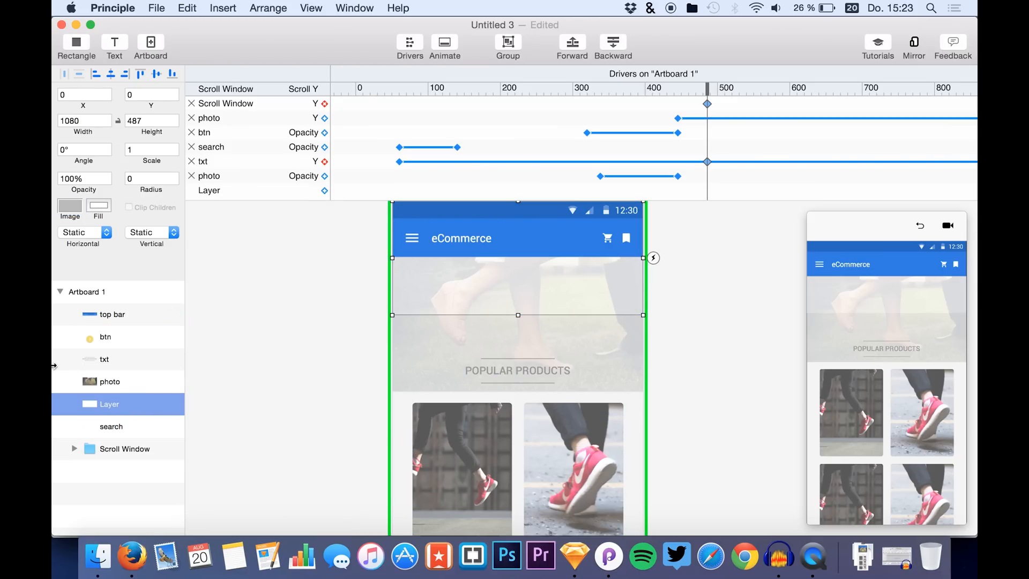
double_click(108, 403)
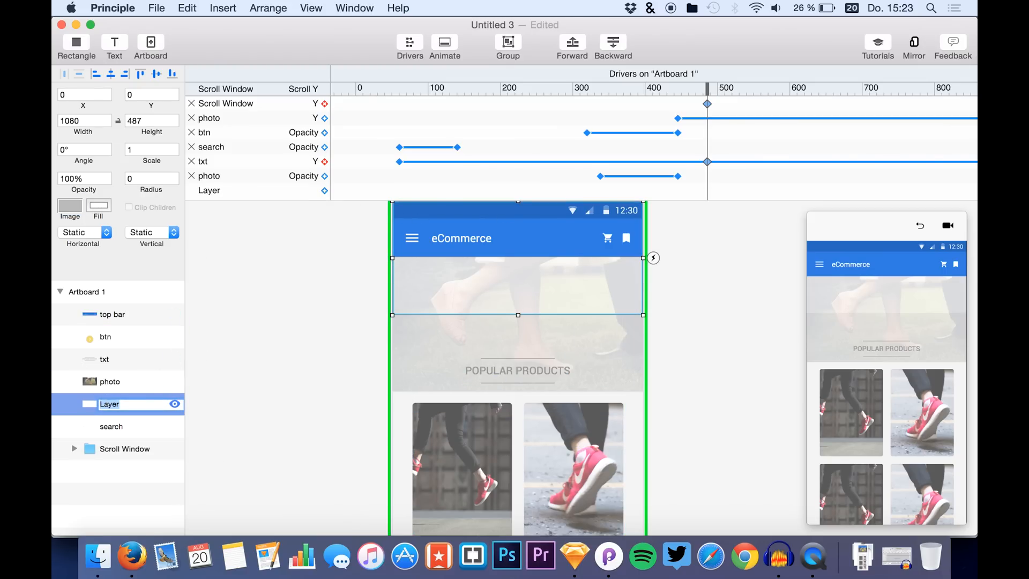
type("white")
key("Return")
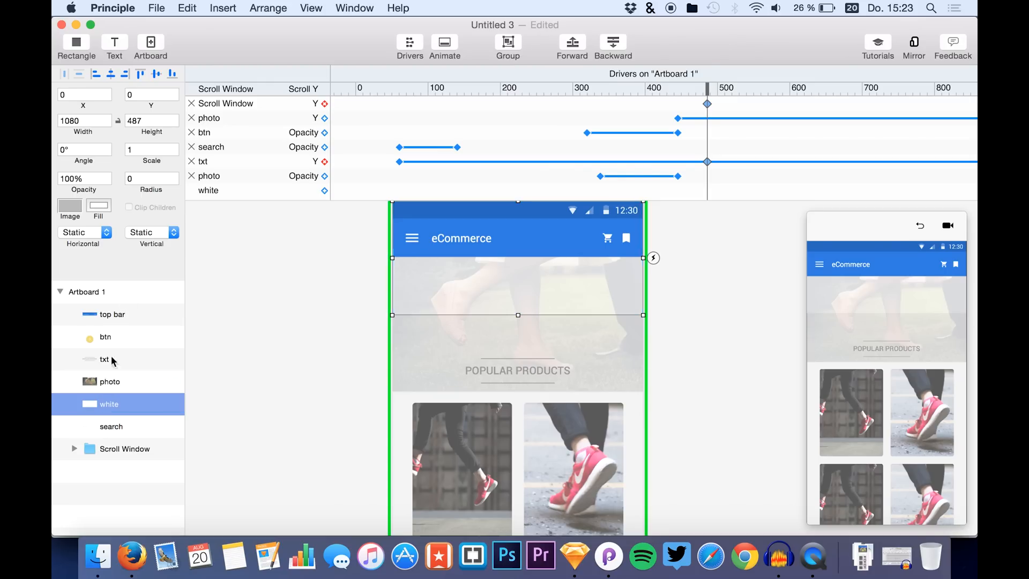
Add an Opacity driver for the white layer with a 0% keyframe at photo's first opacity keyframe, Scroll Y about 340.
left_click(324, 191)
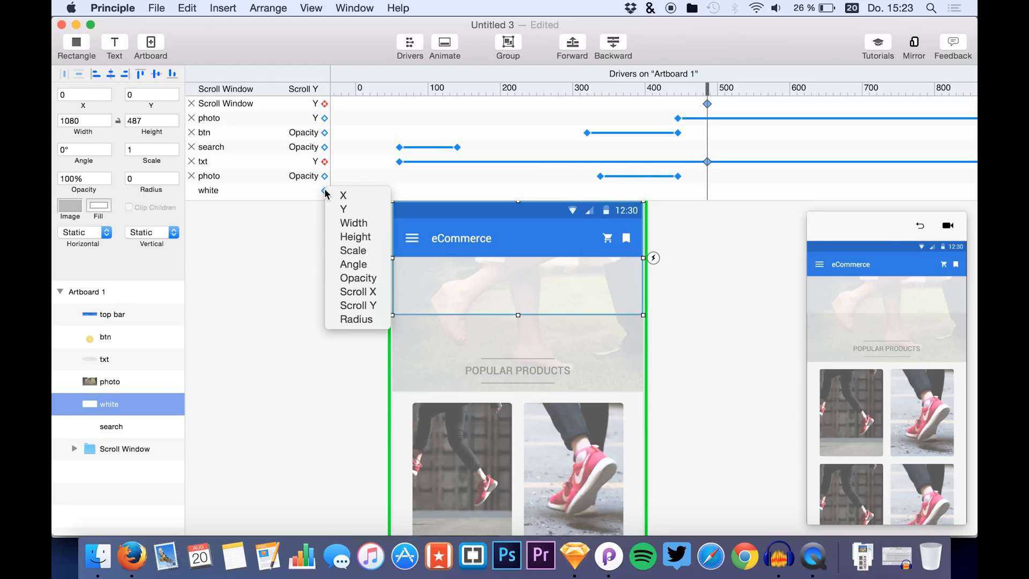
left_click(351, 279)
scroll(729, 146, "right", 5)
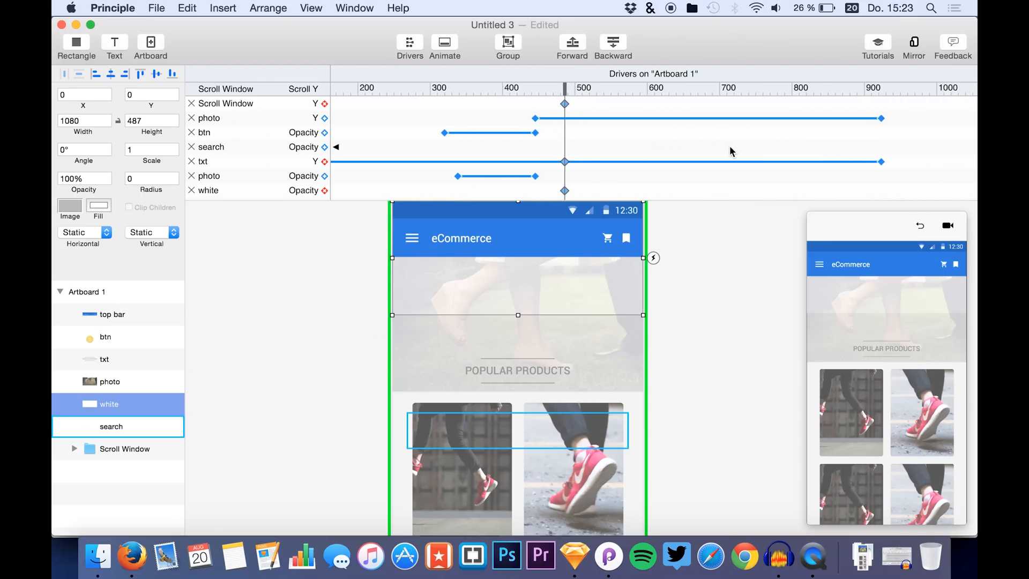
scroll(729, 148, "left", 10)
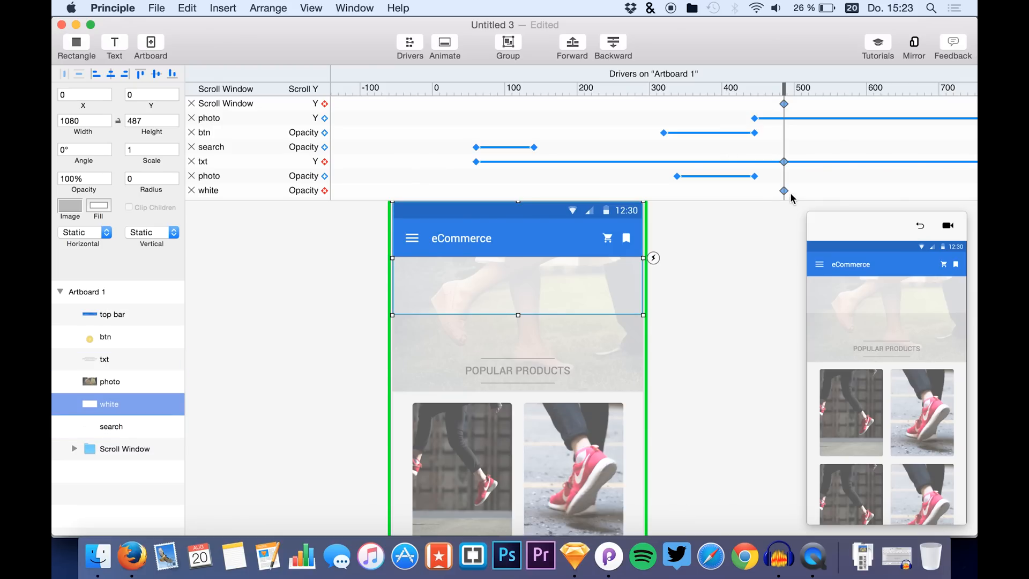
left_click_drag(774, 191, 673, 196)
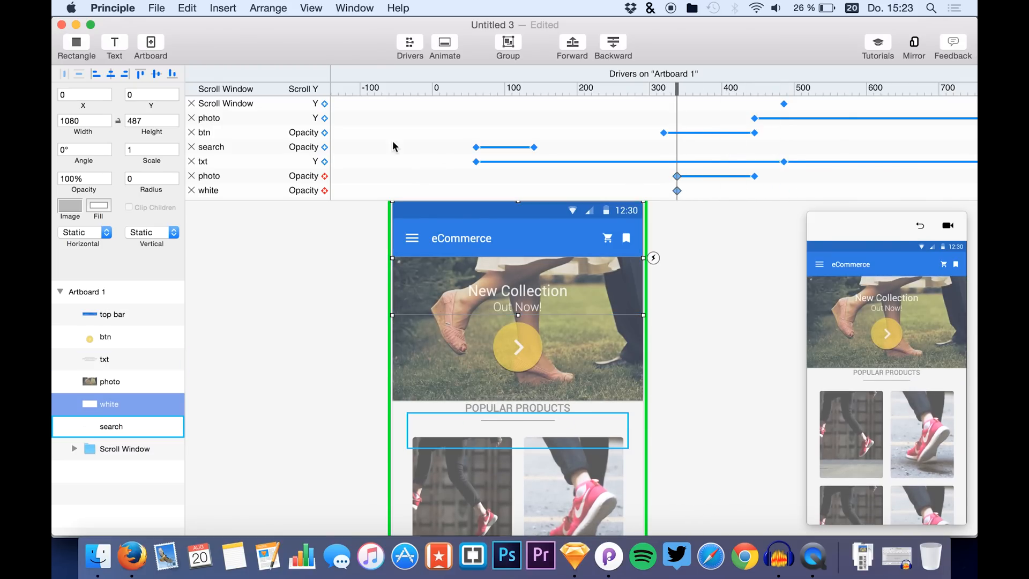
left_click(81, 181)
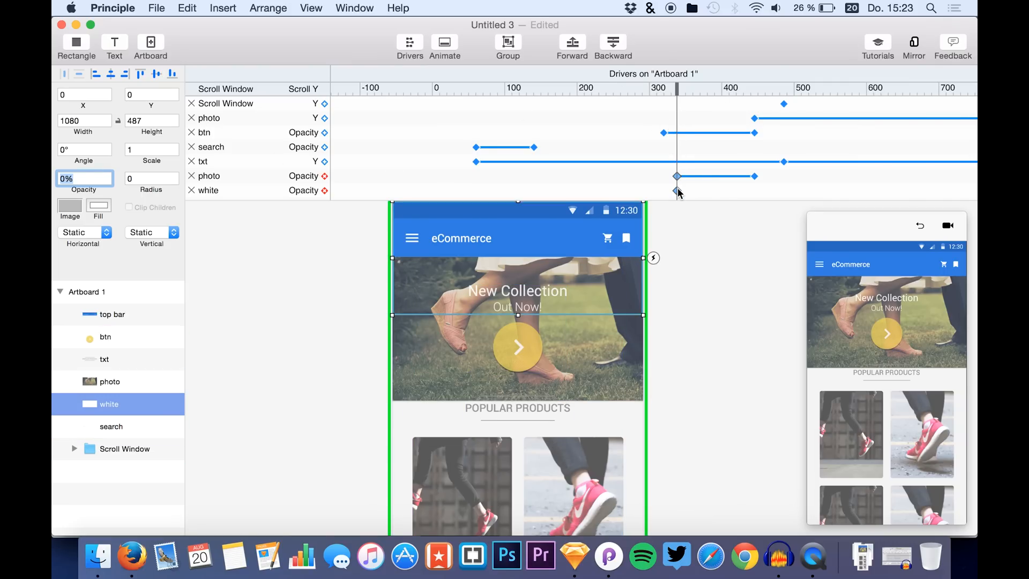
mouse_move(683, 192)
left_mouse_down()
mouse_move(735, 193)
mouse_move(683, 193)
left_mouse_up()
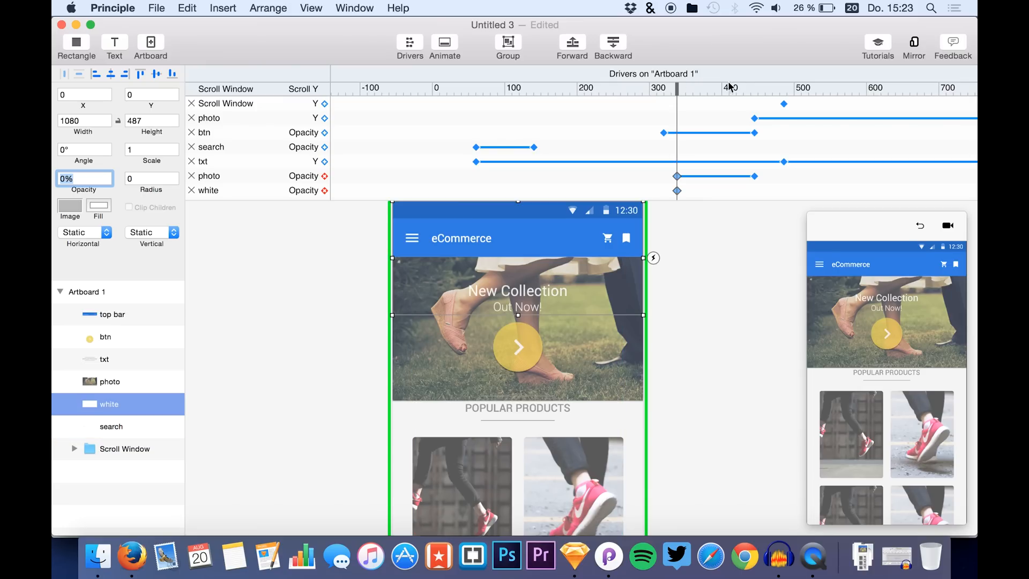
Set white's opacity to 100% at photo's last opacity keyframe, Scroll Y about 445, and scroll the preview to test it.
left_click_drag(740, 88, 756, 97)
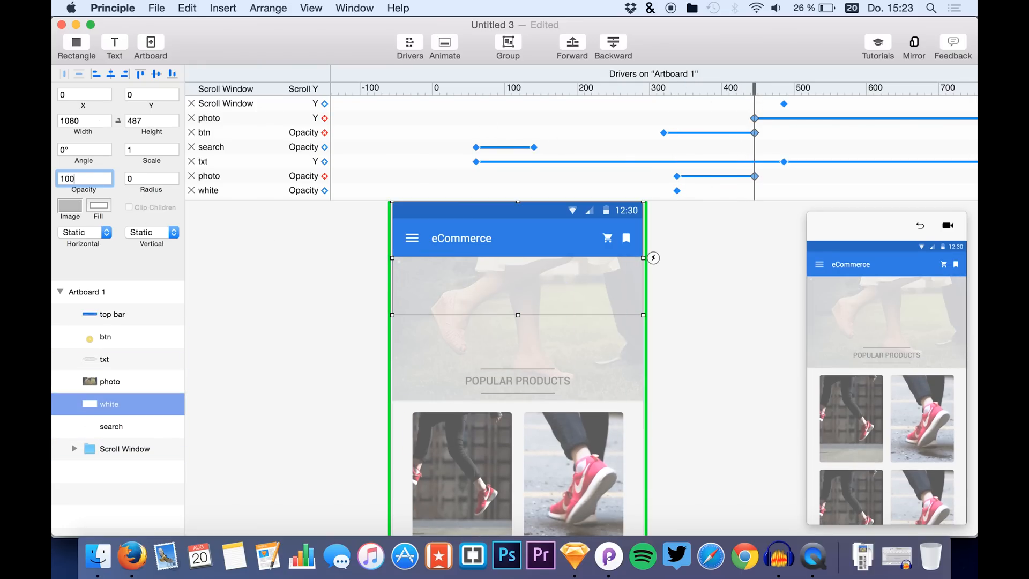
key("Return")
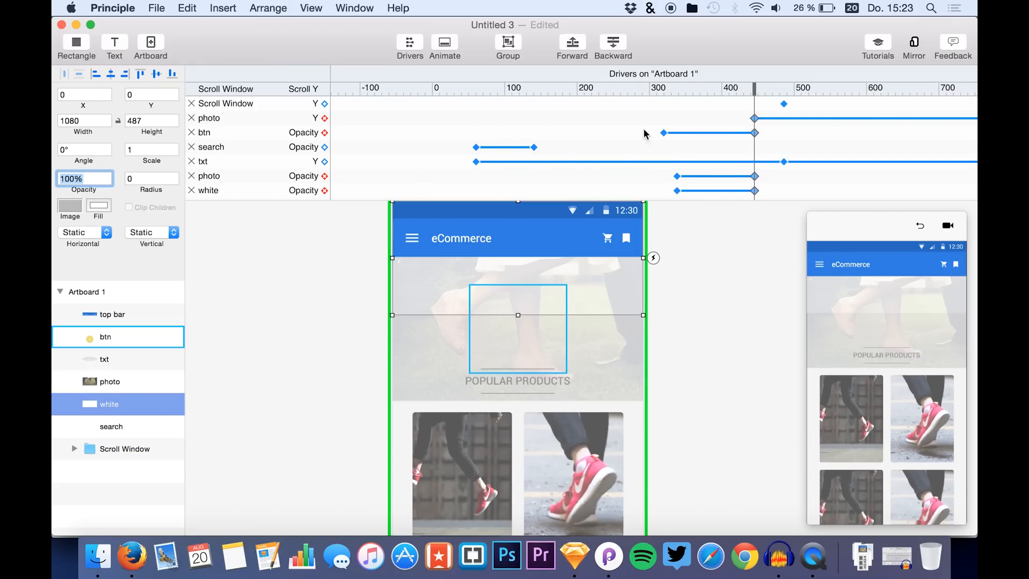
left_click(869, 392)
left_click_drag(868, 393, 897, 343)
Move the white layer's last opacity keyframe out to a Scroll Y of about 640.
left_click(684, 203)
scroll(684, 176, "right", 5)
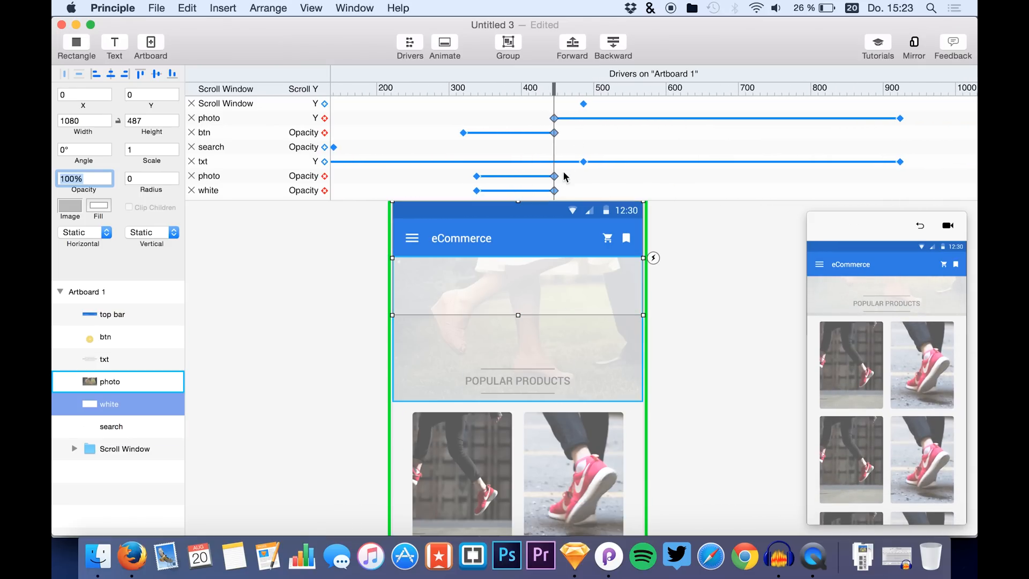
left_click_drag(554, 190, 696, 197)
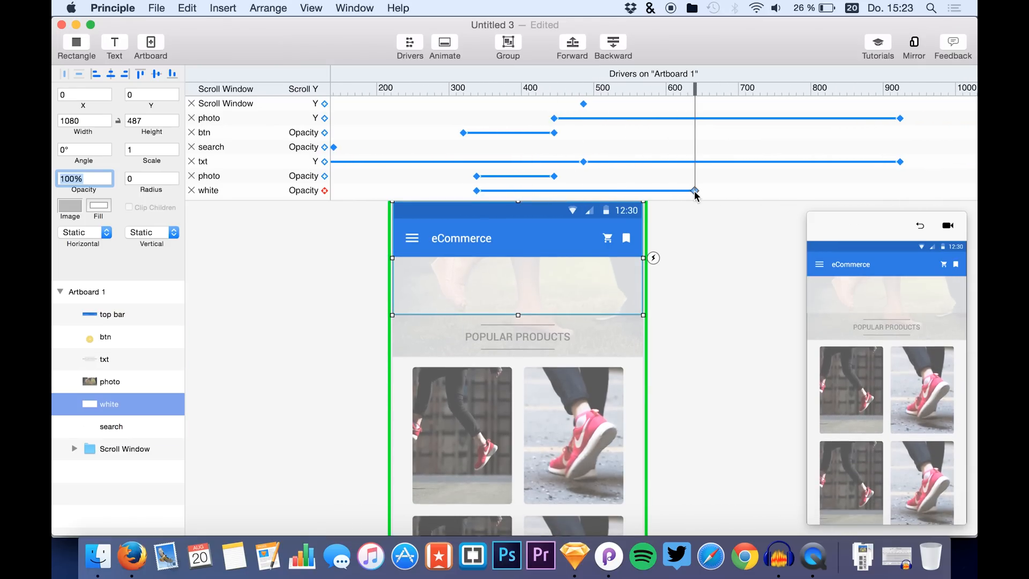
Move the white layer's first opacity keyframe to a Scroll Y of about 460 and scroll the preview to test it.
left_click(476, 192)
left_click_drag(479, 191, 565, 192)
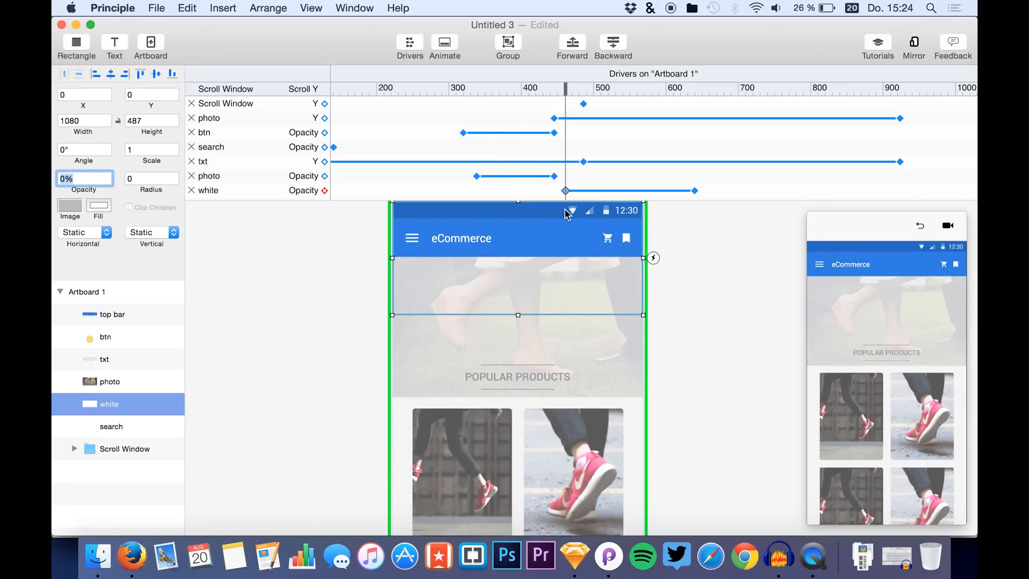
left_click(884, 492)
left_click_drag(889, 433, 885, 360)
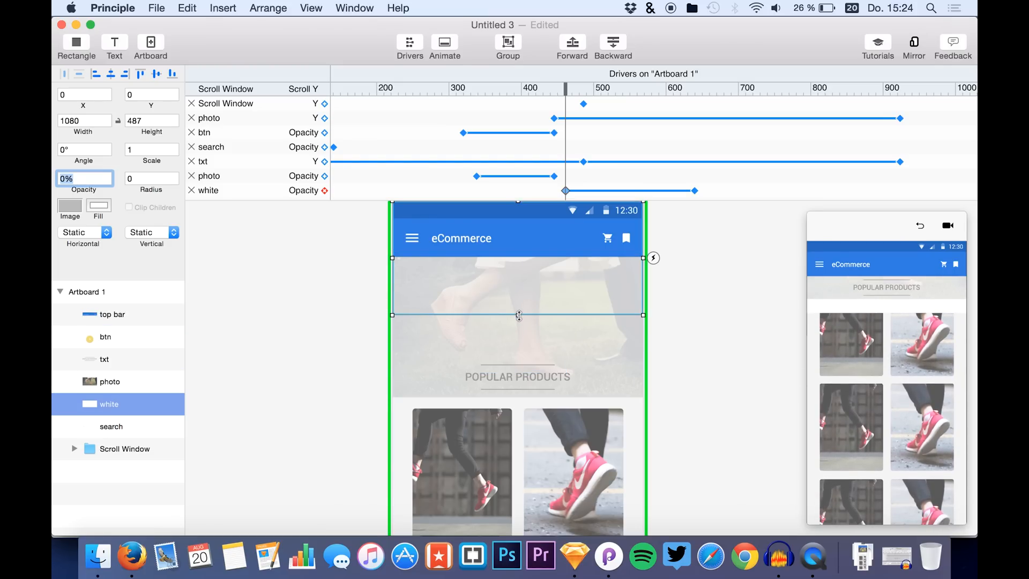
Shorten the white layer to a height of 386 and shift its opacity keyframes to Scroll Y about 810 and 925.
left_click_drag(518, 315, 518, 291)
left_click_drag(695, 190, 900, 191)
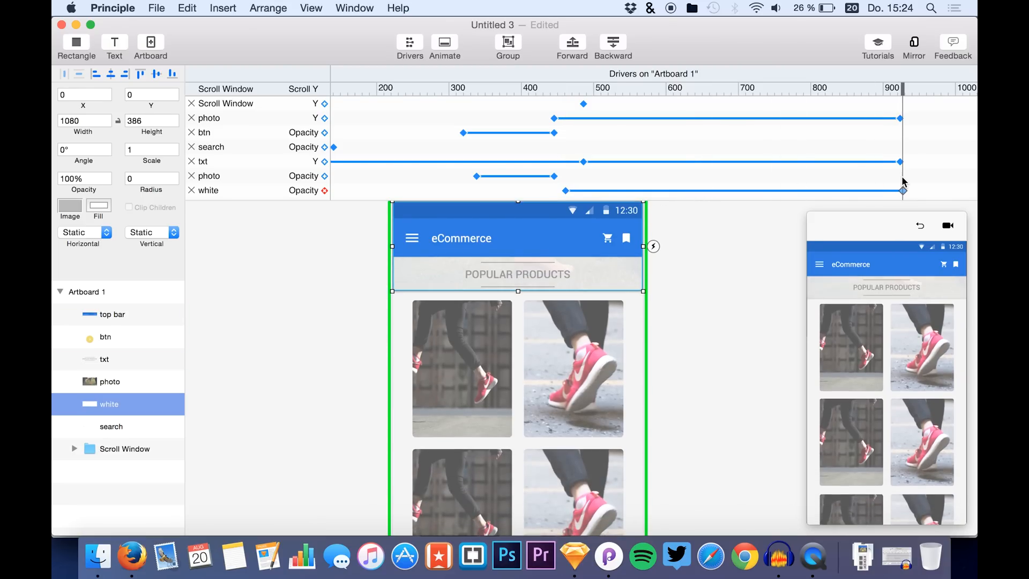
left_click_drag(566, 191, 818, 207)
left_click(894, 371)
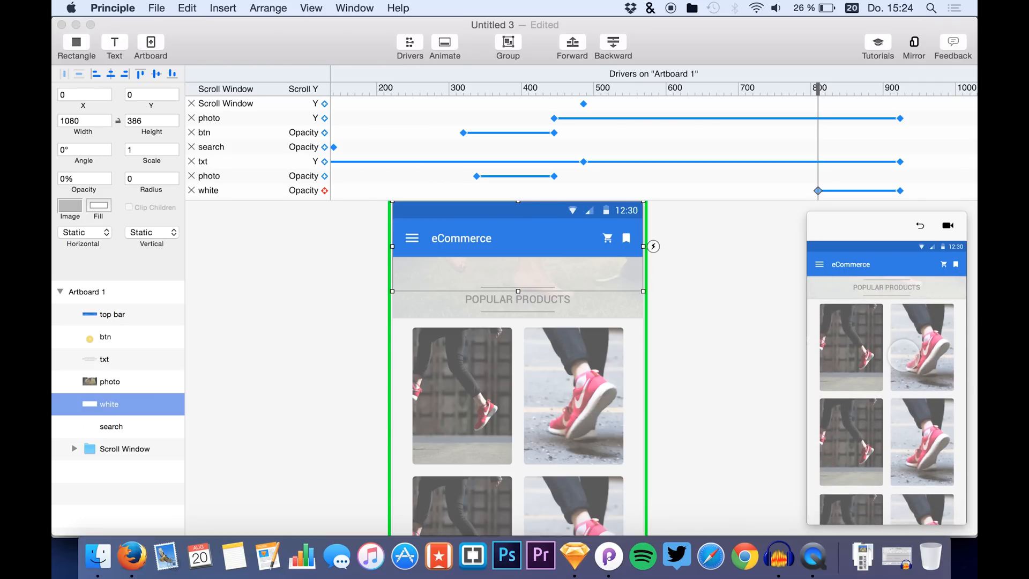
Adjust the white layer's height to 397 at full opacity and nudge it up to a Y of -2.
left_click_drag(817, 89, 877, 119)
mouse_move(843, 302)
left_mouse_down()
mouse_move(843, 391)
mouse_move(853, 311)
left_mouse_up()
left_click(512, 289)
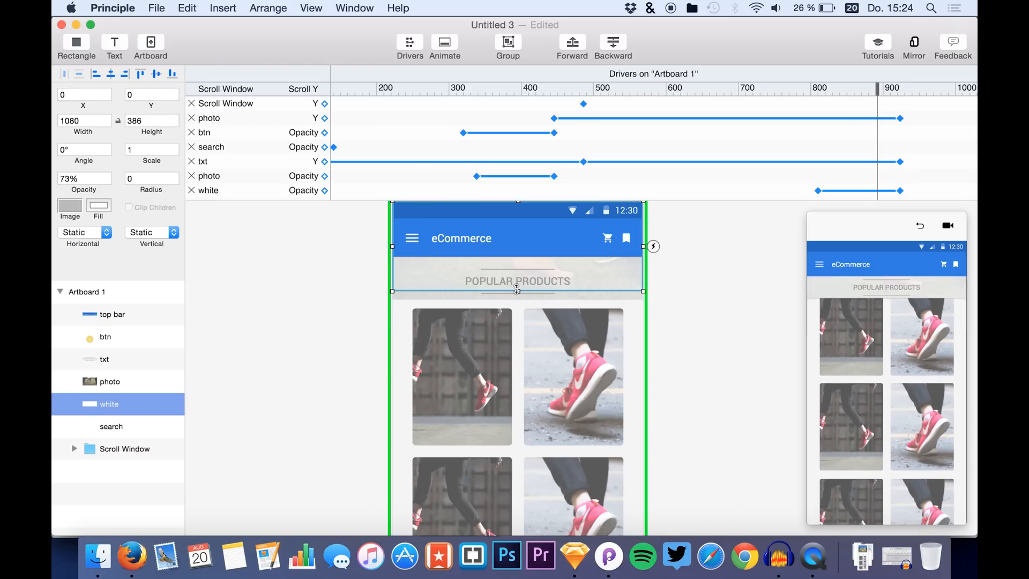
left_click_drag(517, 290, 517, 294)
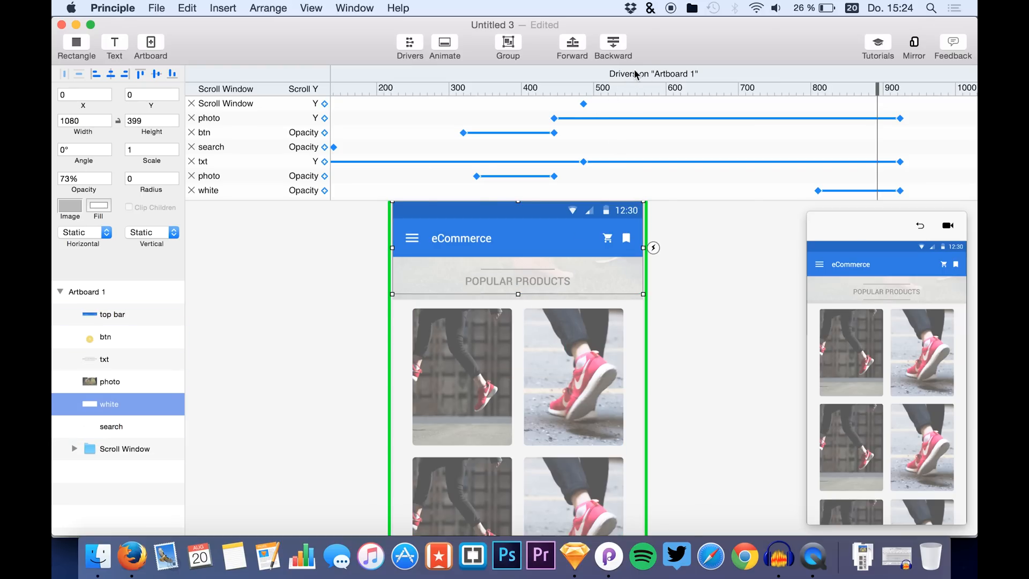
left_click_drag(725, 88, 909, 79)
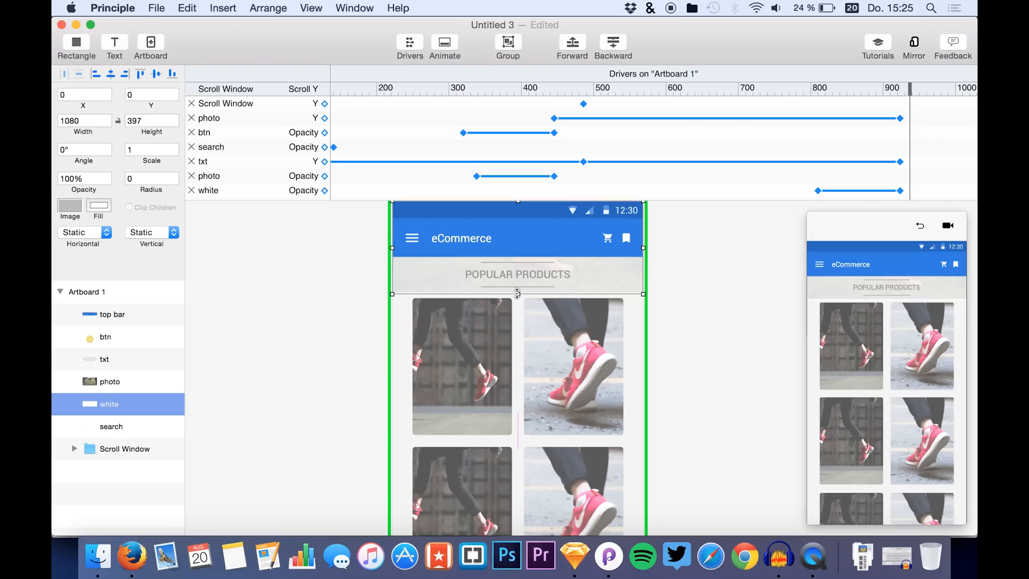
left_click_drag(518, 294, 518, 293)
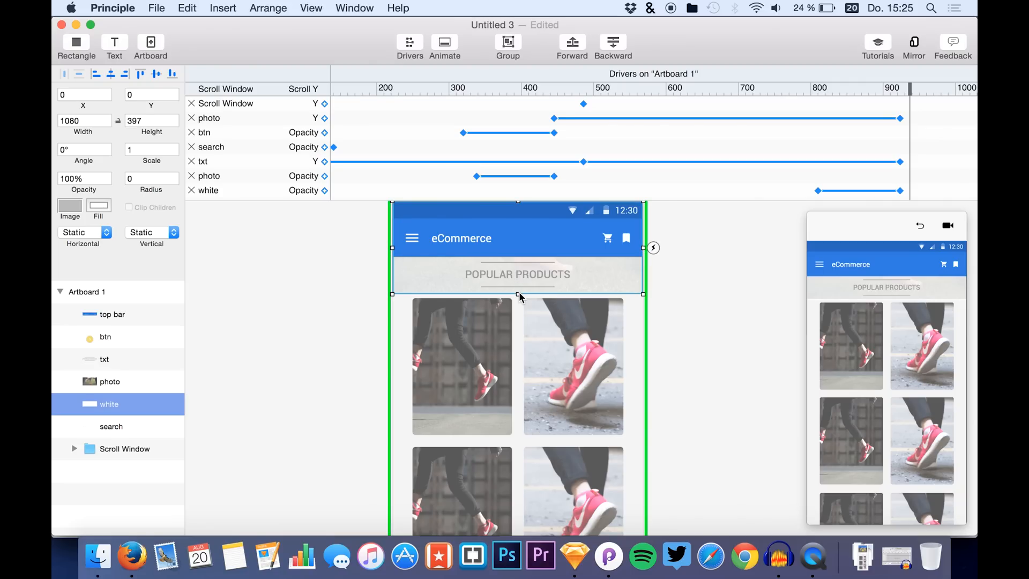
key("Up")
key("Up")
Move white's first and last opacity keyframes to Scroll Y about 910 and 965, scrolling the preview before and after to test the fade.
left_click(940, 237)
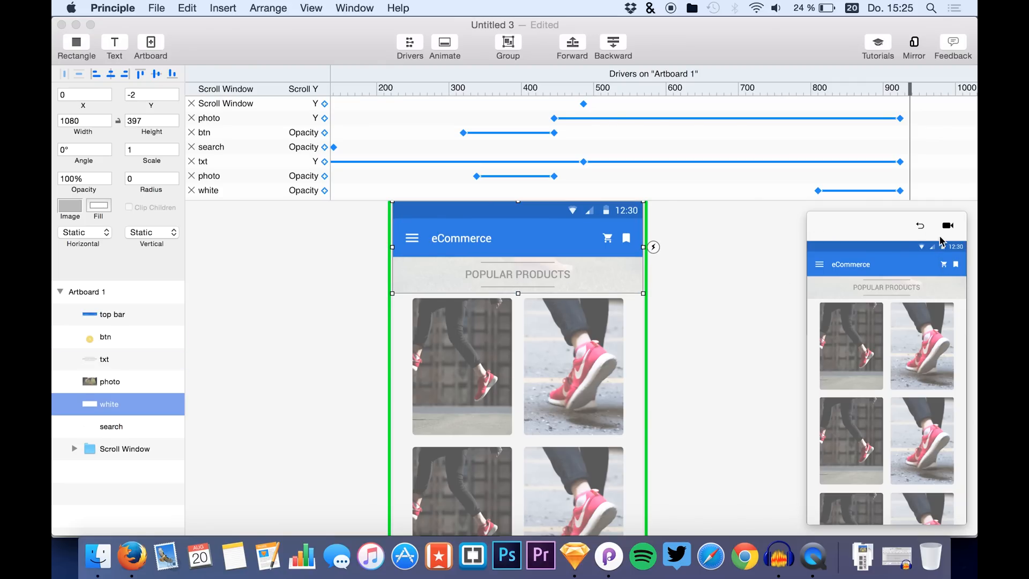
left_click(899, 190)
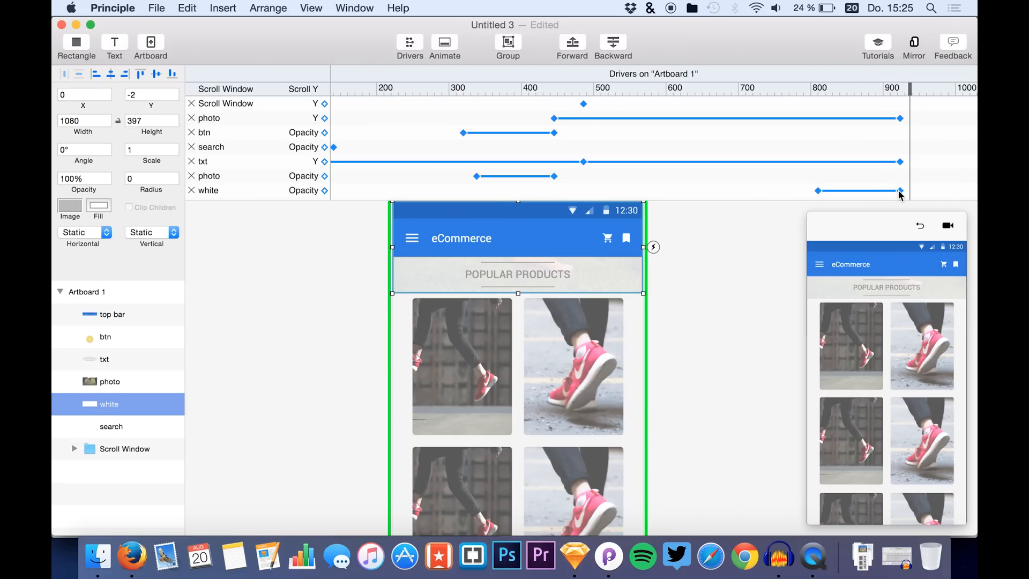
left_click_drag(879, 329, 864, 474)
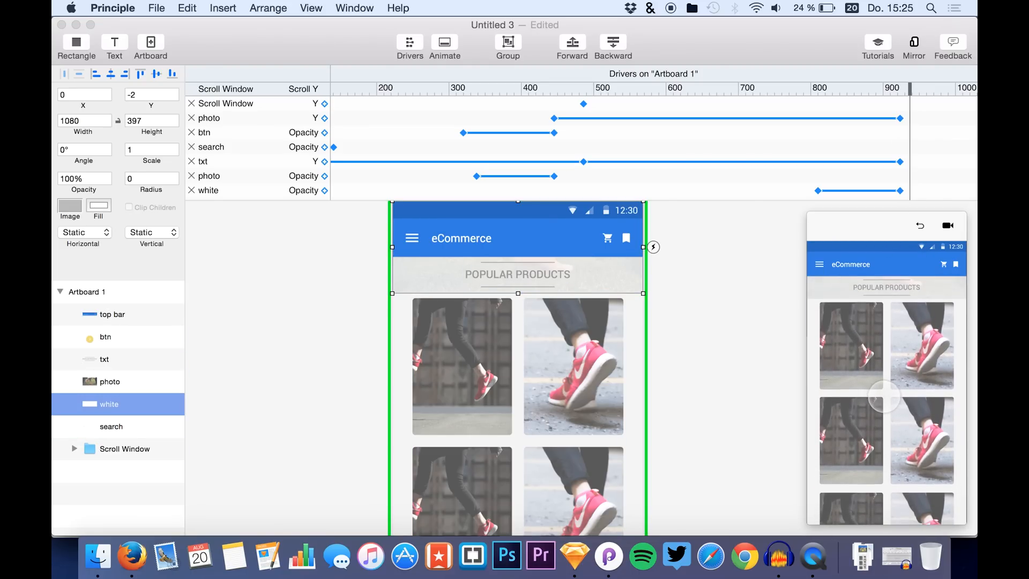
mouse_move(885, 398)
left_mouse_down()
mouse_move(889, 424)
mouse_move(894, 382)
left_mouse_up()
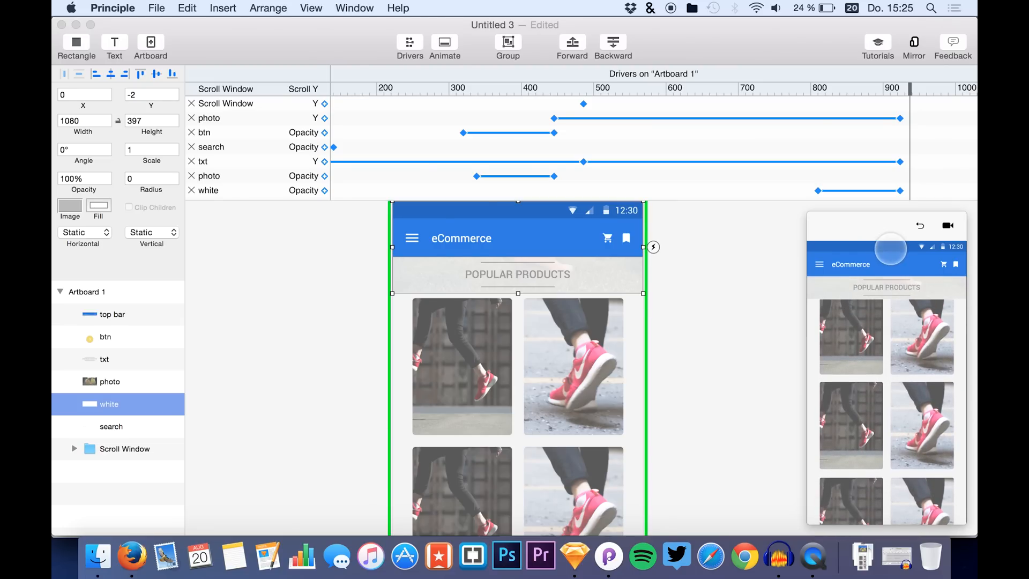
left_click(900, 185)
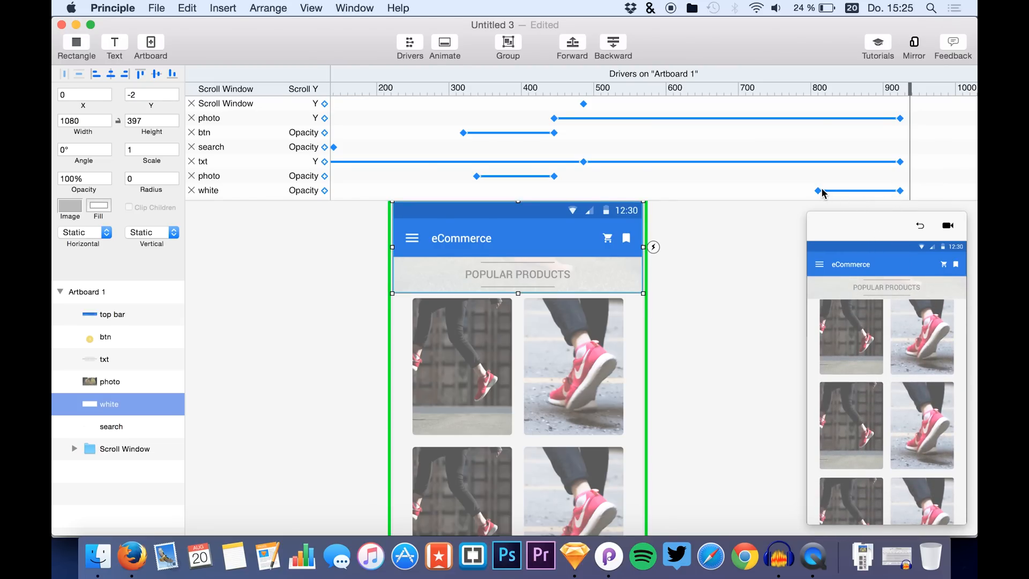
left_click_drag(819, 190, 931, 191)
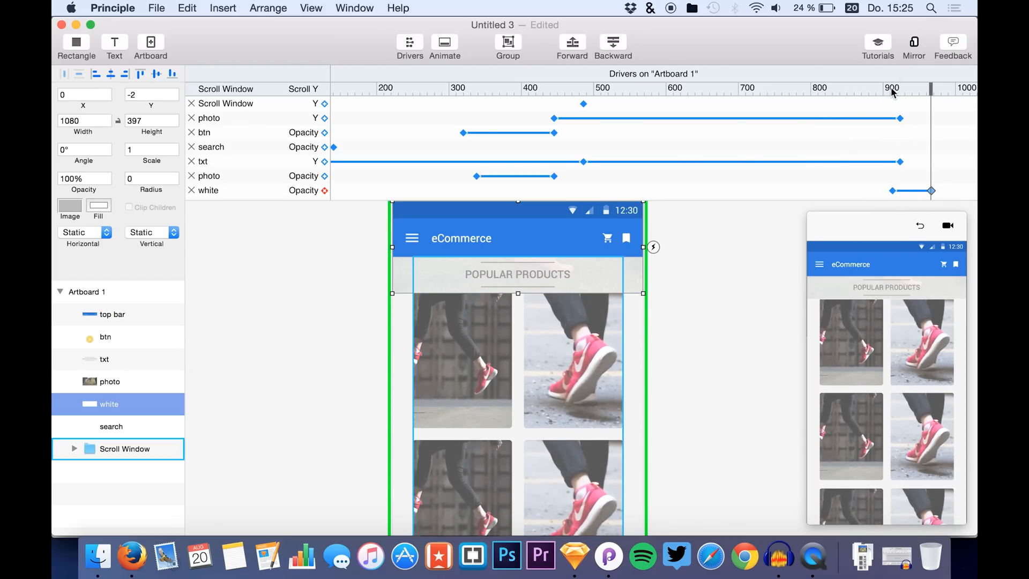
left_click_drag(891, 90, 828, 89)
left_click(884, 382)
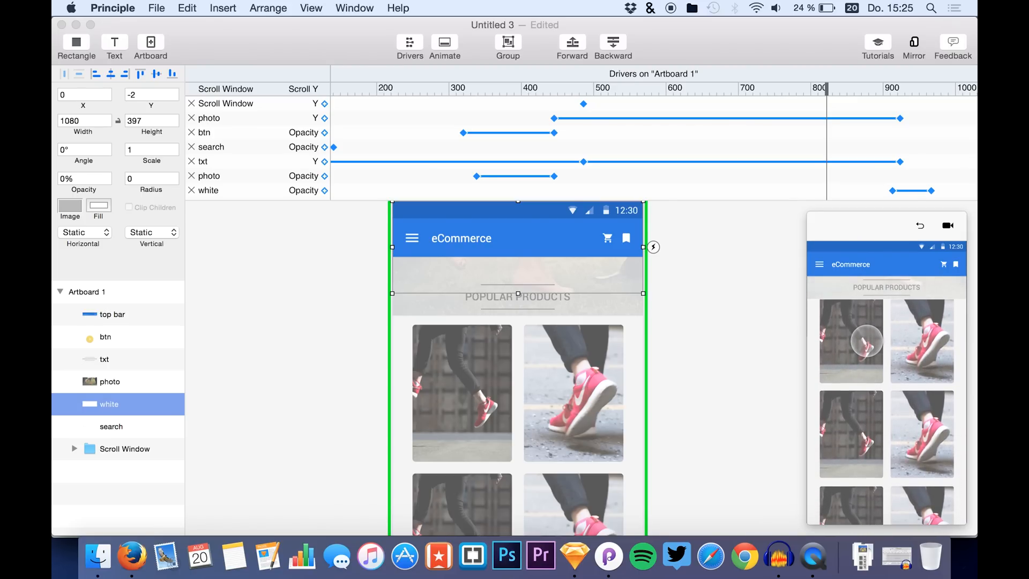
mouse_move(866, 340)
left_mouse_down()
mouse_move(862, 327)
mouse_move(862, 367)
mouse_move(867, 351)
left_mouse_up()
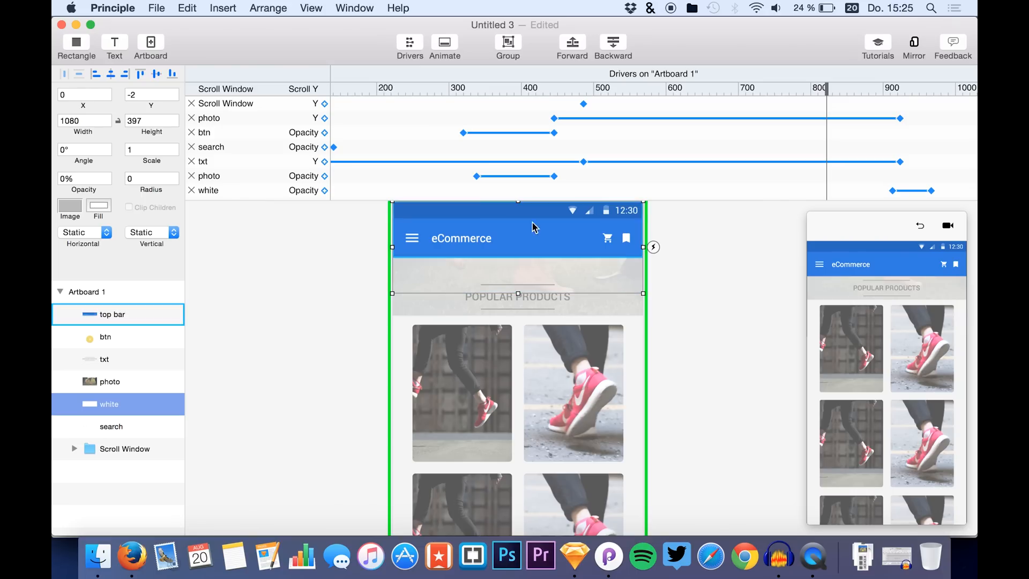
mouse_move(876, 416)
left_mouse_down()
mouse_move(879, 400)
mouse_move(869, 429)
mouse_move(875, 398)
left_mouse_up()
Enlarge the detached preview, scroll the prototype up and down to examine the header, text and photo animations, and close the enlarged preview.
left_click_drag(907, 217, 344, 37)
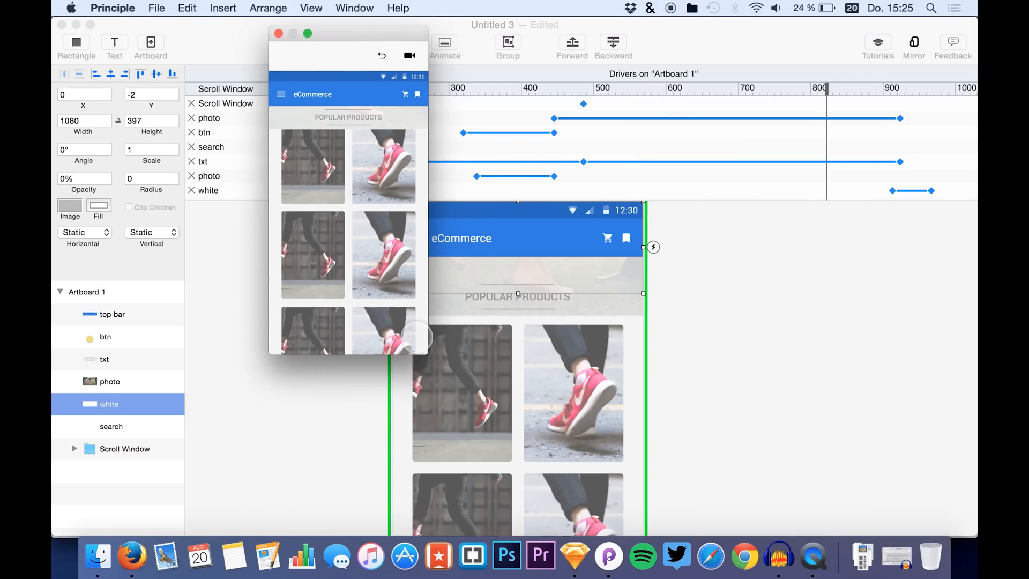
left_click_drag(423, 350, 767, 534)
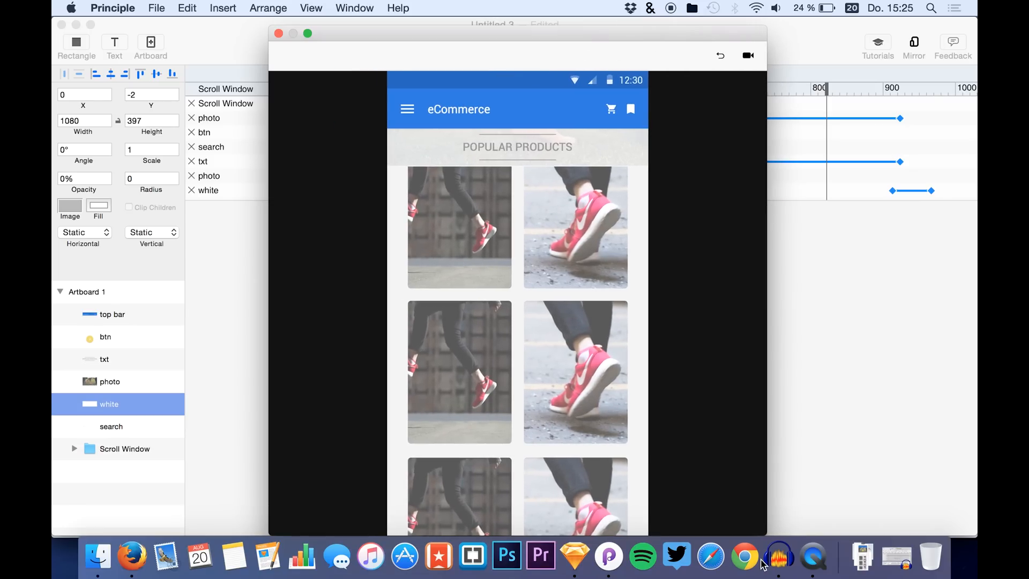
left_click_drag(470, 235, 483, 466)
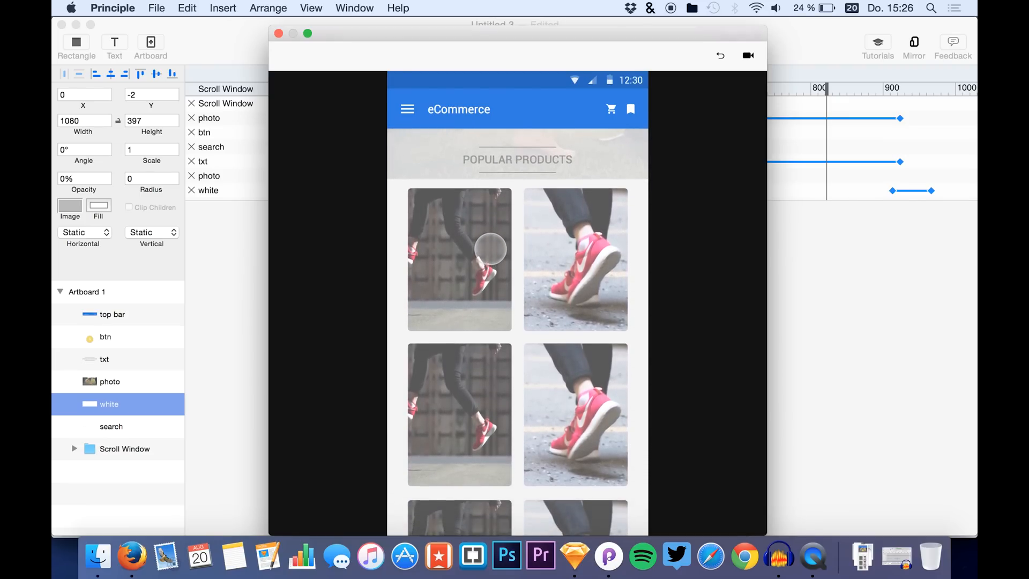
left_click_drag(493, 391, 496, 351)
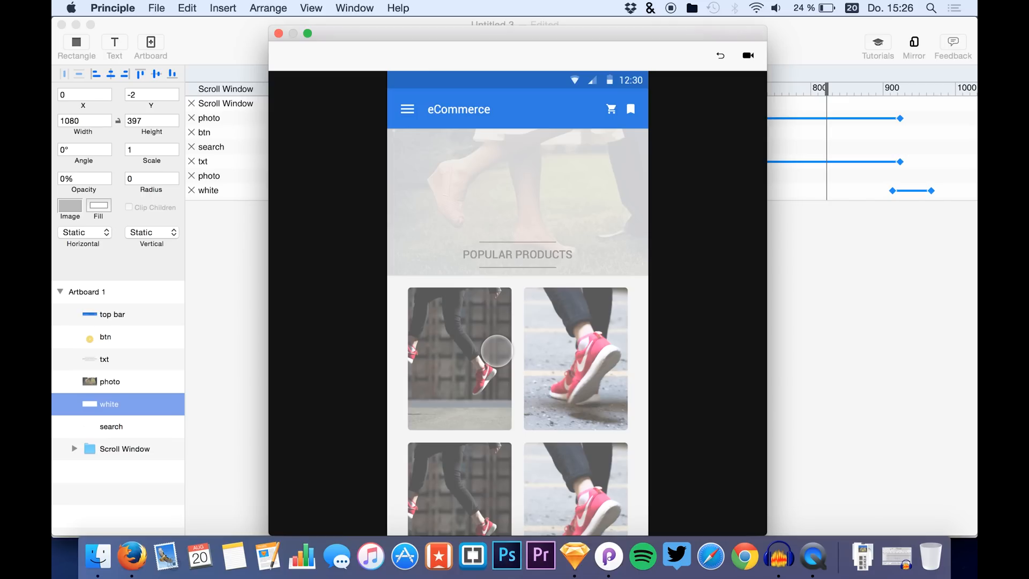
left_click_drag(501, 313, 515, 233)
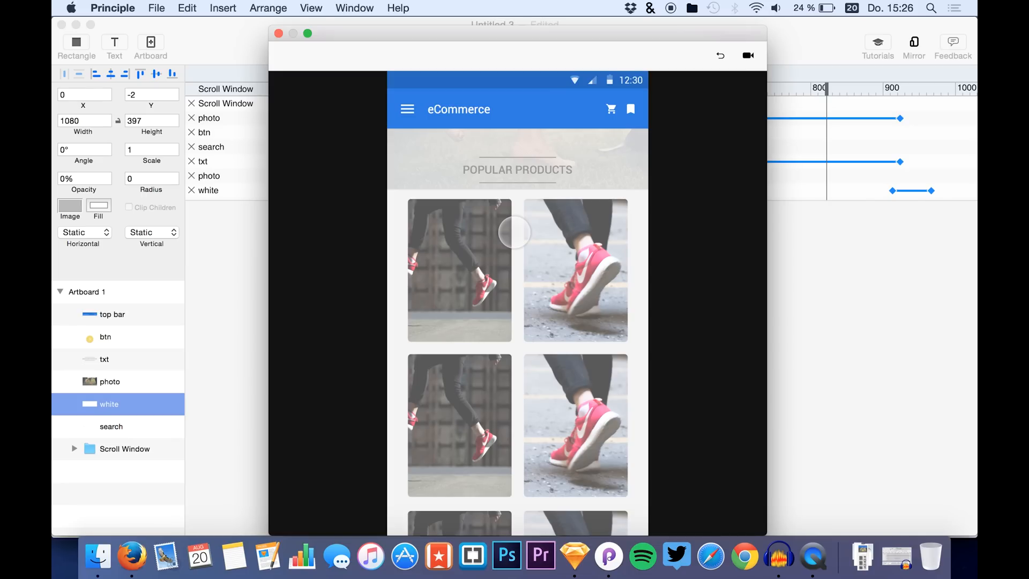
left_click_drag(469, 212, 460, 490)
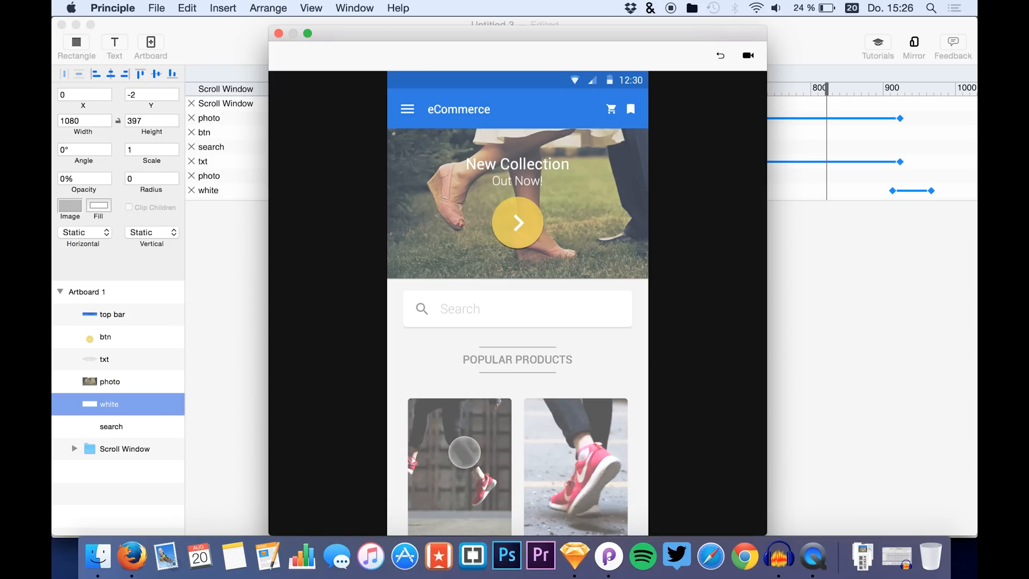
left_click_drag(463, 484, 488, 415)
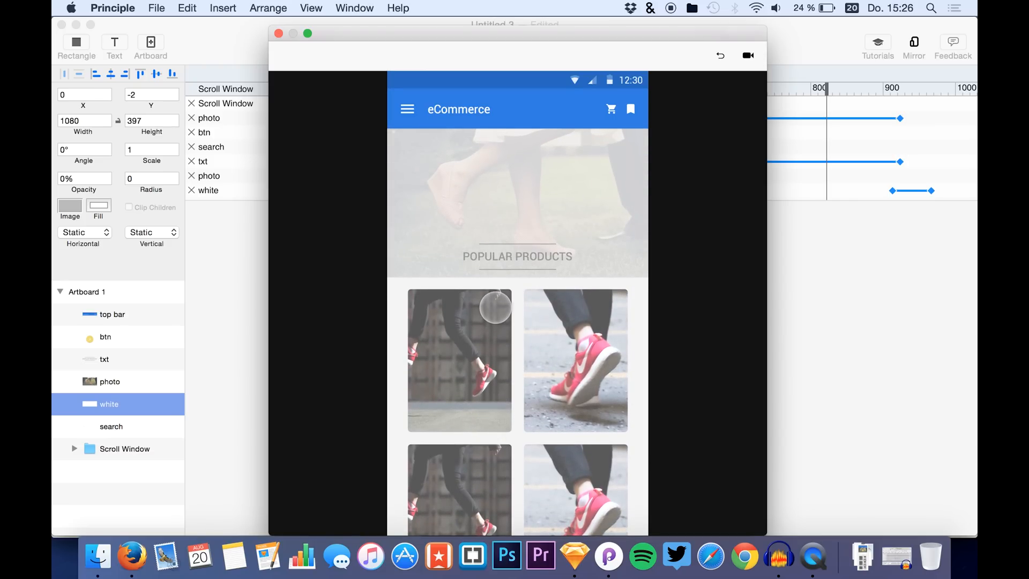
left_click_drag(493, 305, 485, 449)
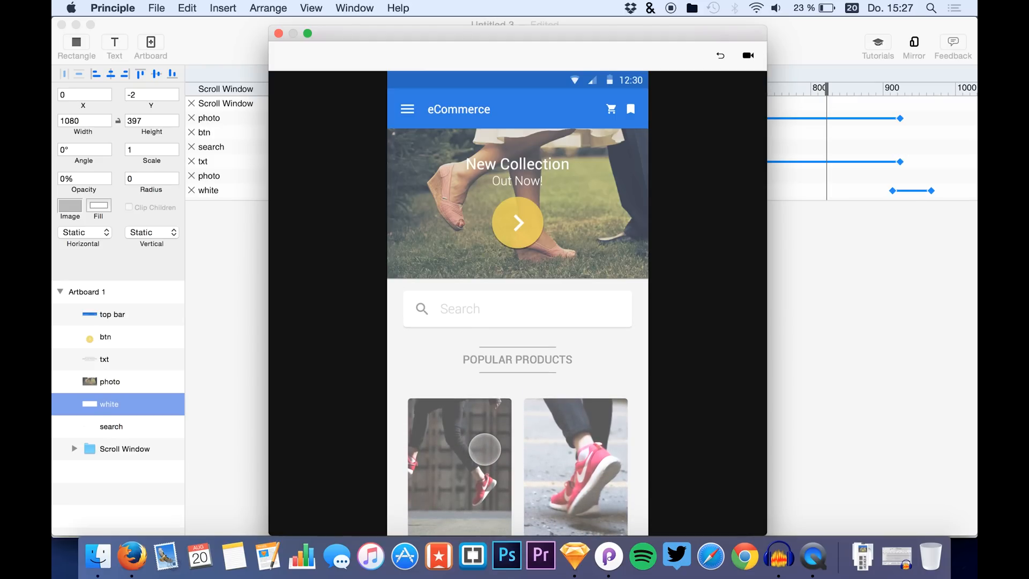
mouse_move(513, 456)
left_mouse_down()
mouse_move(524, 402)
mouse_move(521, 473)
left_mouse_up()
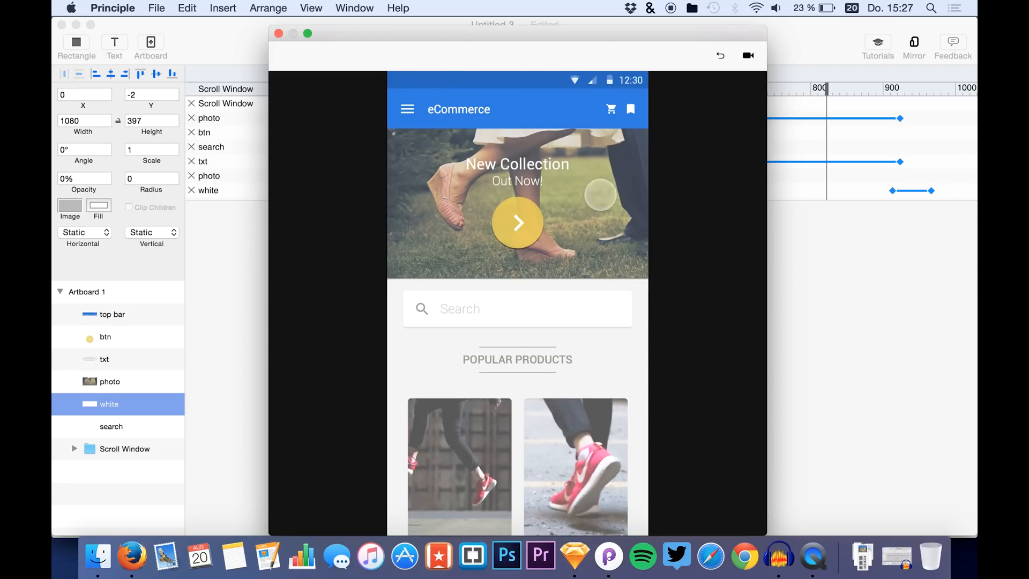
left_click(278, 33)
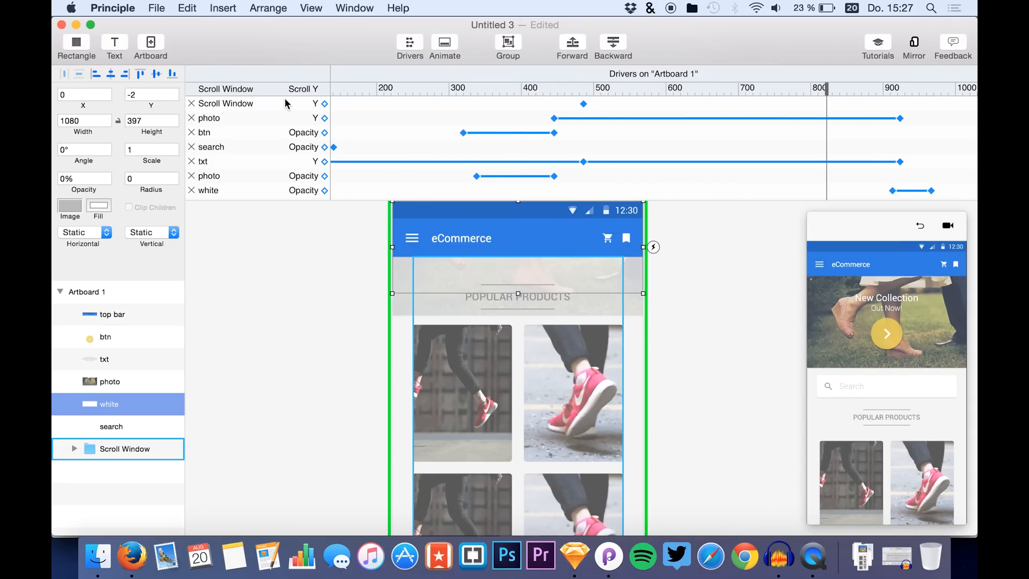